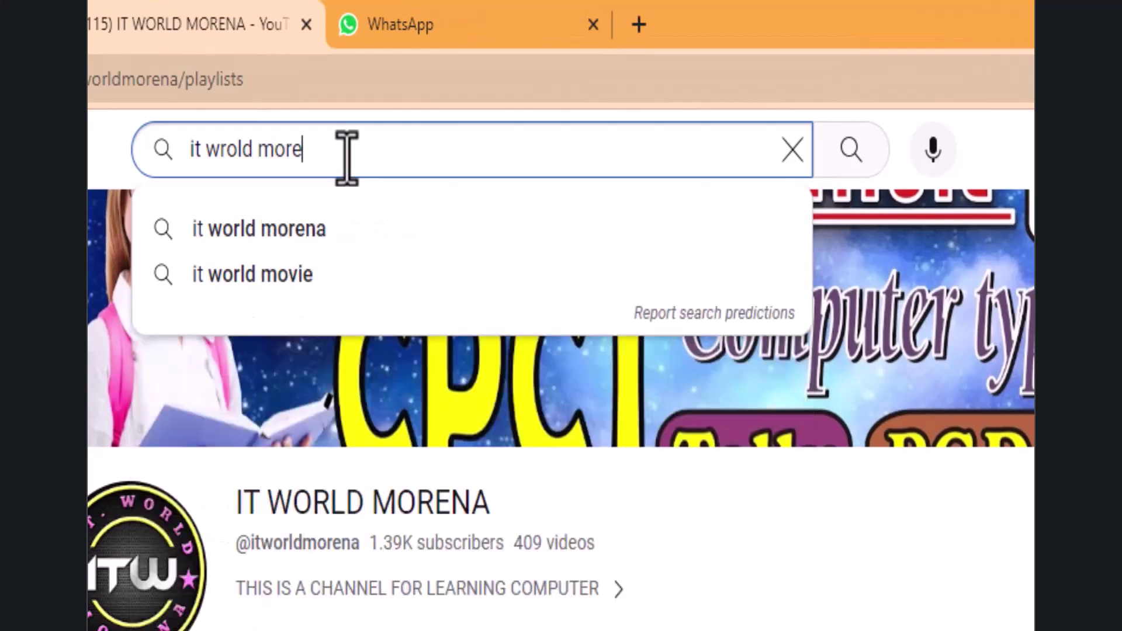
Search YouTube for the IT WORLD MORENA channel, then subscribe to it and choose its notification setting
{"action": "key", "text": "Return"}
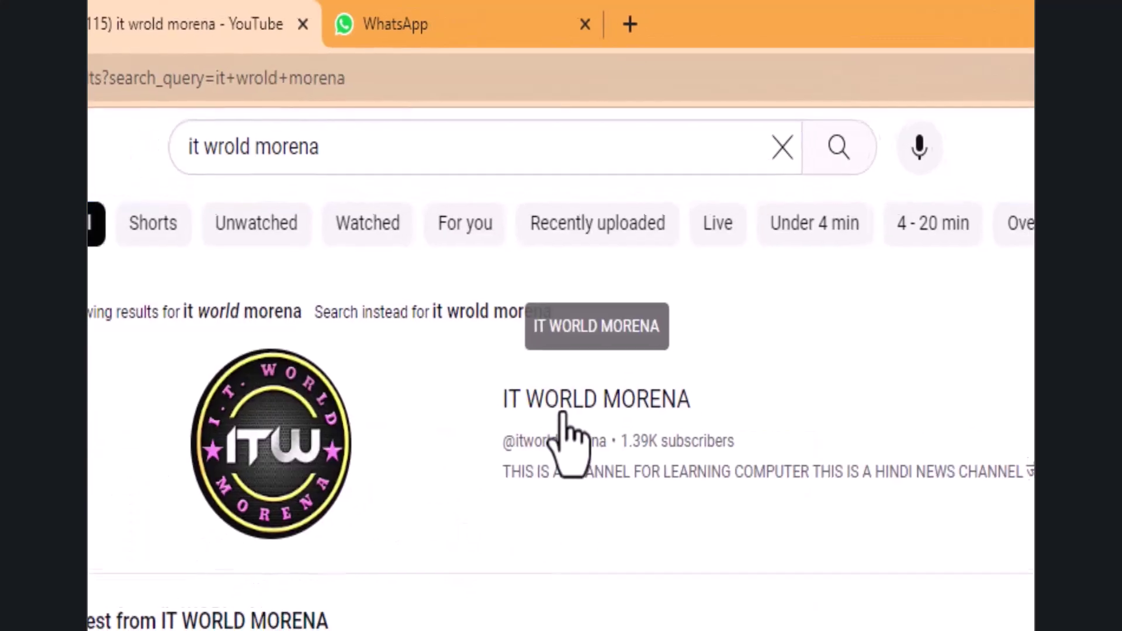
{"action": "left_click", "coordinate": [568, 418]}
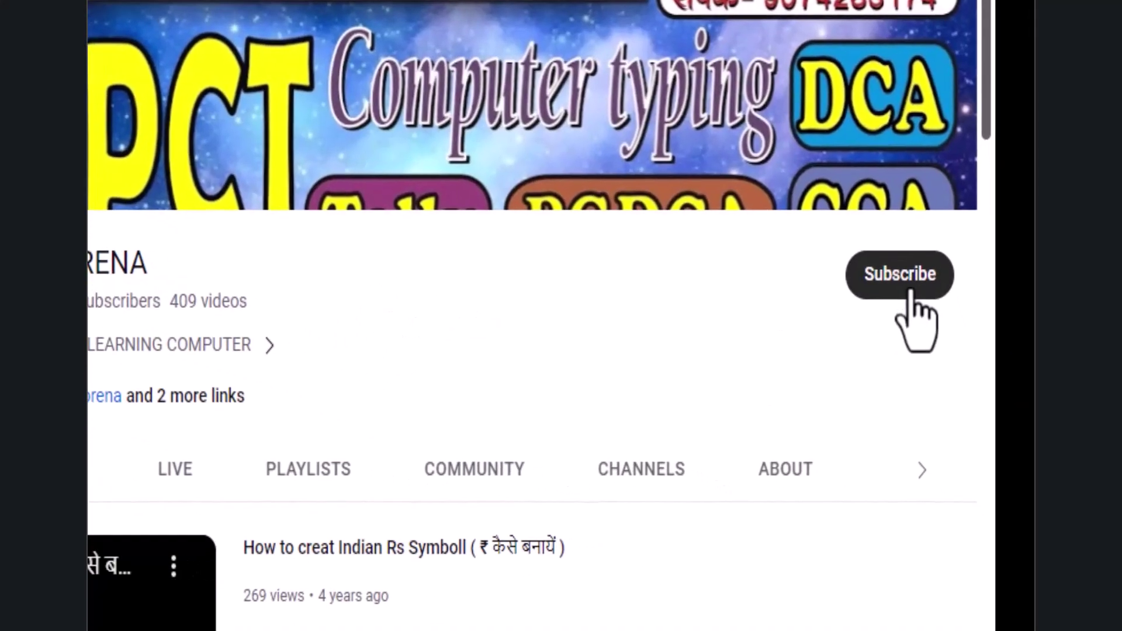
{"action": "left_click", "coordinate": [910, 292]}
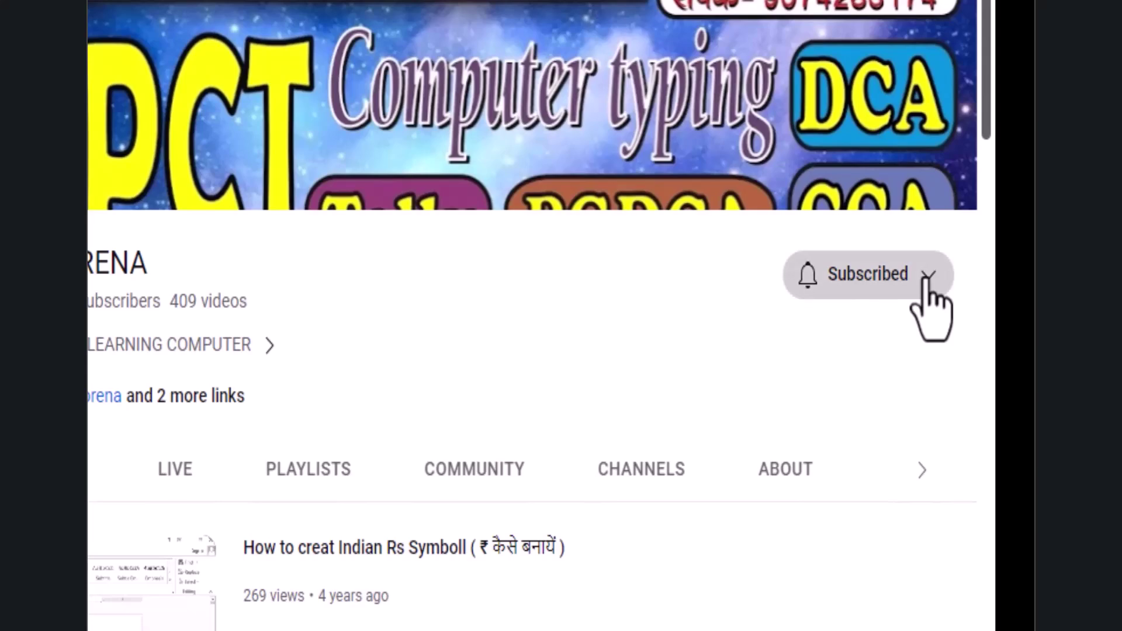
{"action": "left_click", "coordinate": [929, 280]}
{"action": "left_click", "coordinate": [865, 336]}
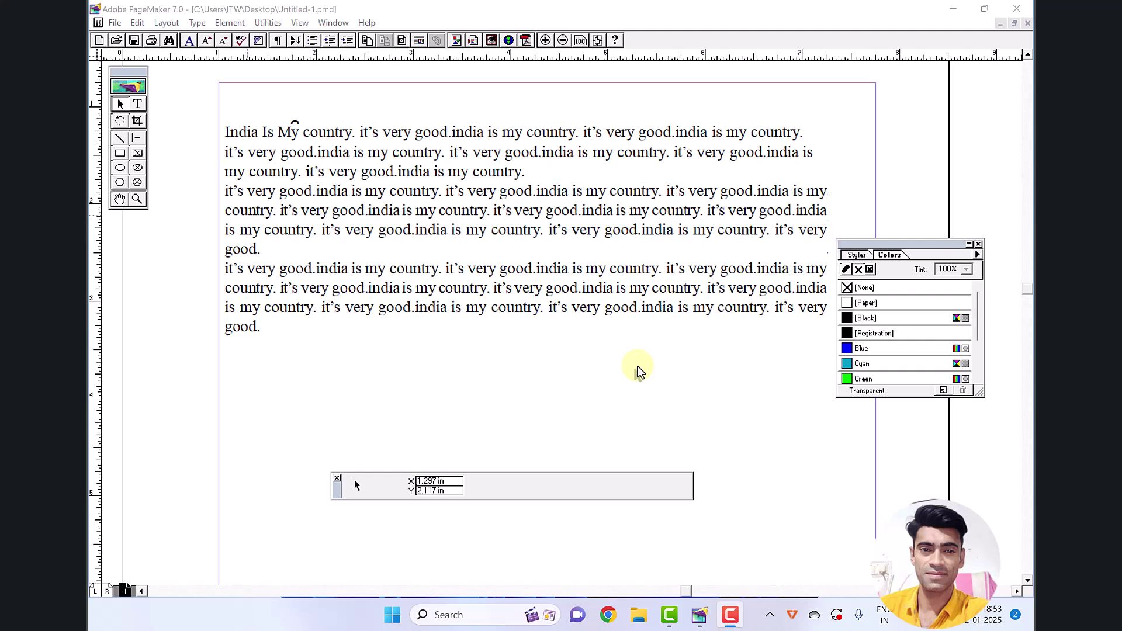
Switch to PageMaker and create a new publication with the A4 page size
{"action": "left_click", "coordinate": [123, 7]}
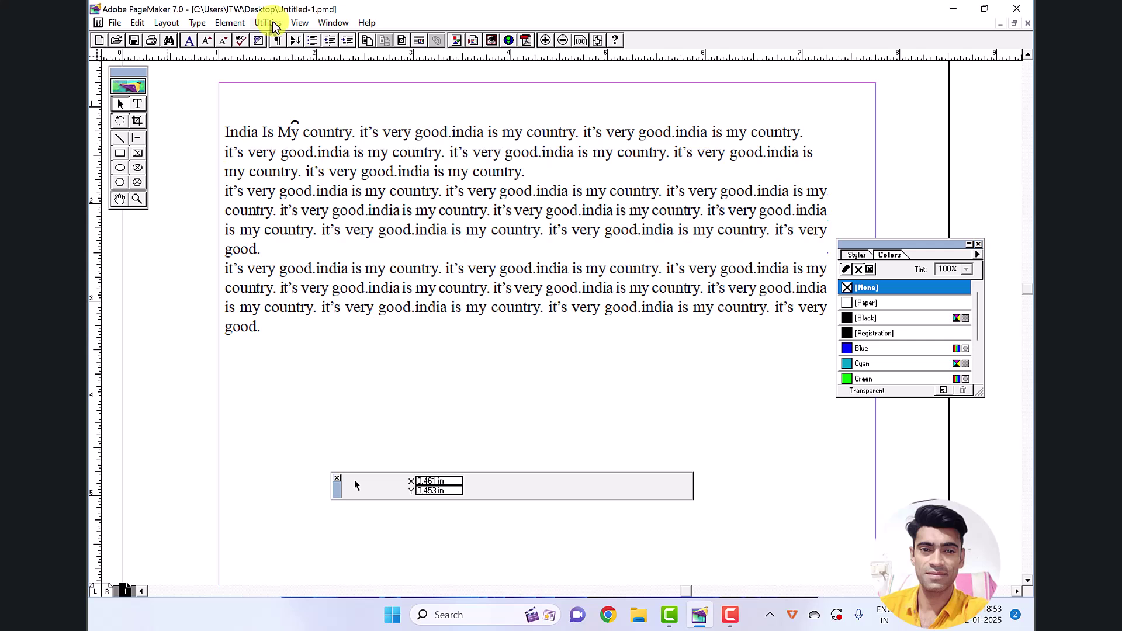
{"action": "left_click", "coordinate": [115, 23]}
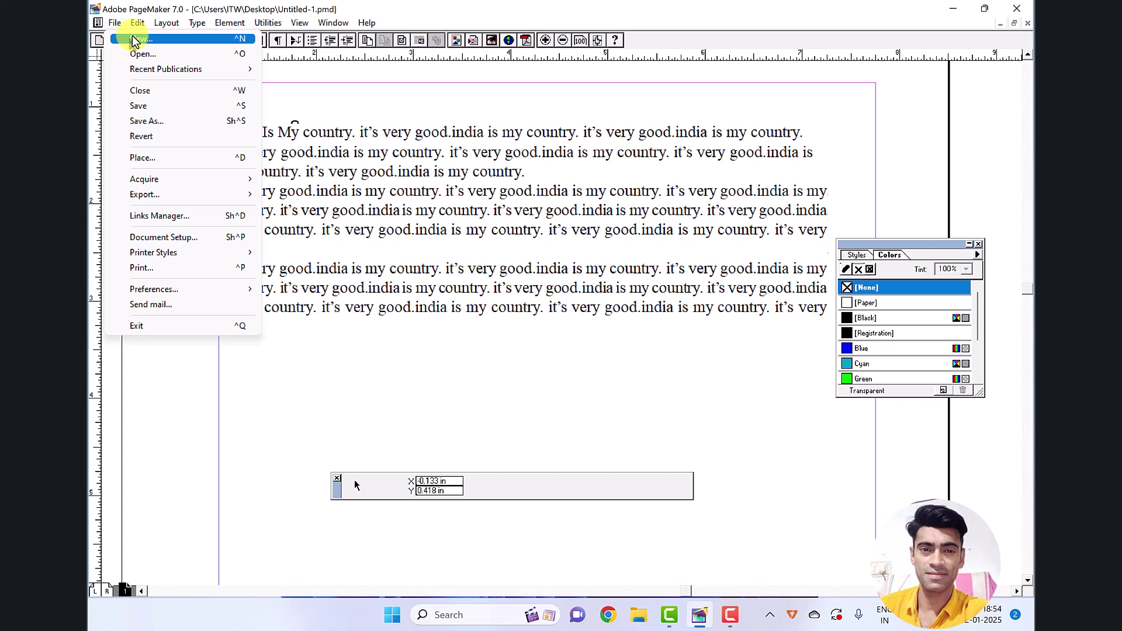
{"action": "left_click", "coordinate": [135, 41]}
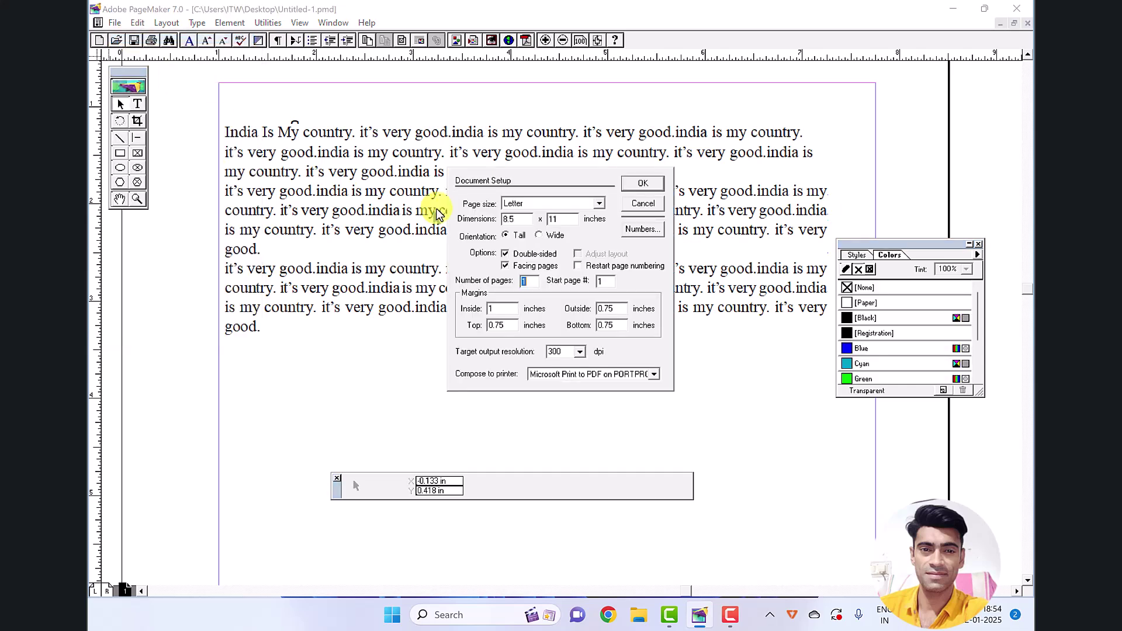
{"action": "left_click", "coordinate": [597, 203]}
{"action": "left_click", "coordinate": [565, 250]}
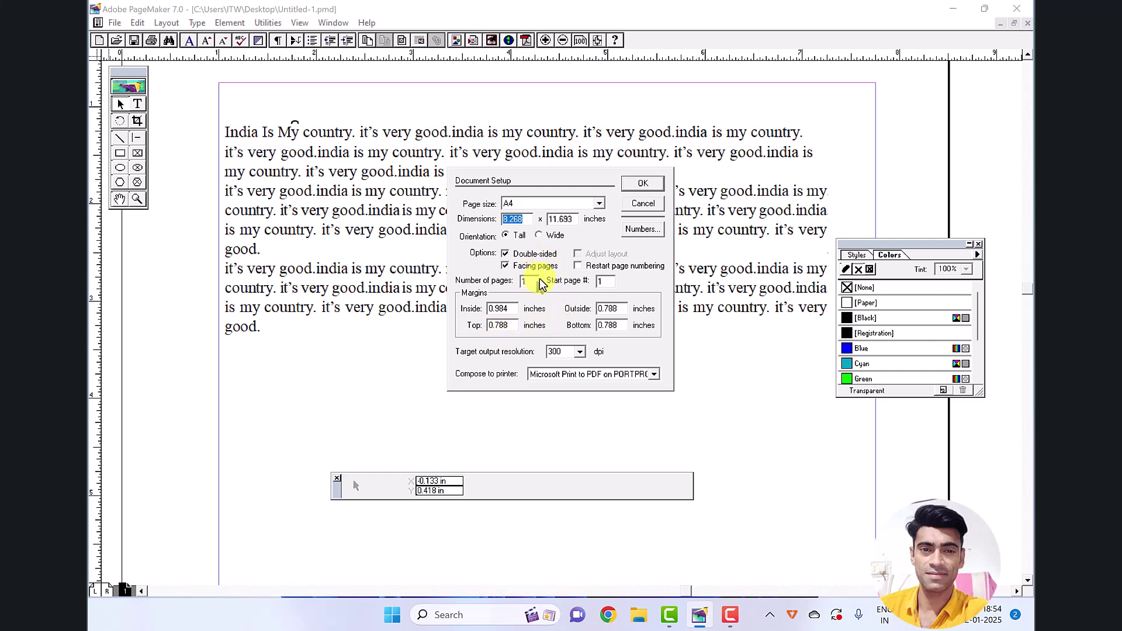
{"action": "left_click", "coordinate": [643, 182]}
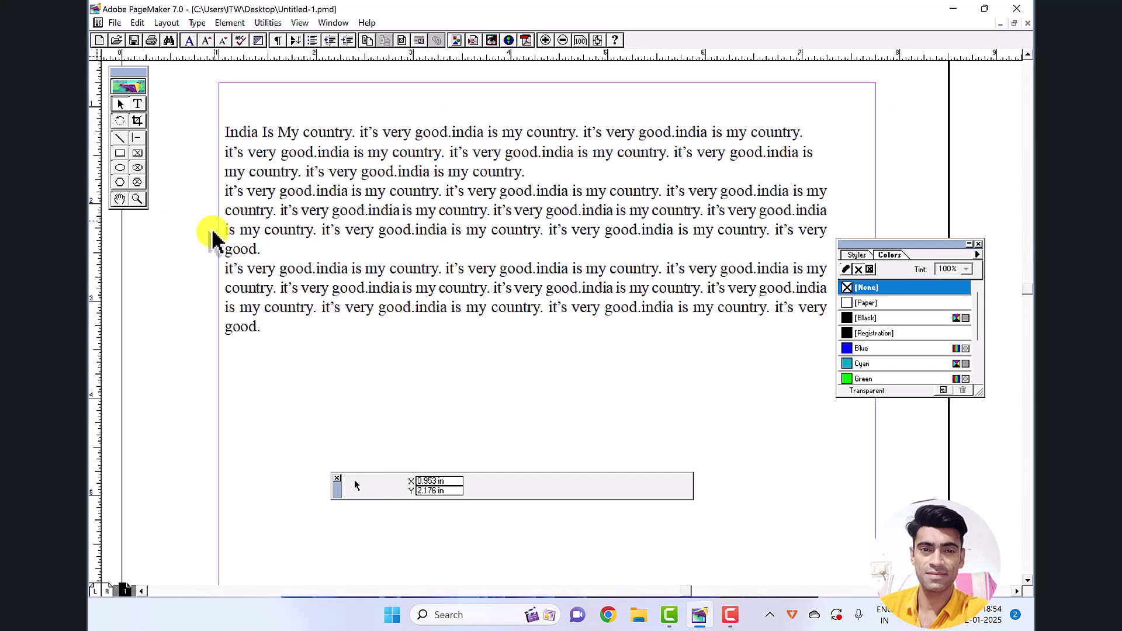
Save the Untitled-1 publication and close it
{"action": "left_click", "coordinate": [118, 24]}
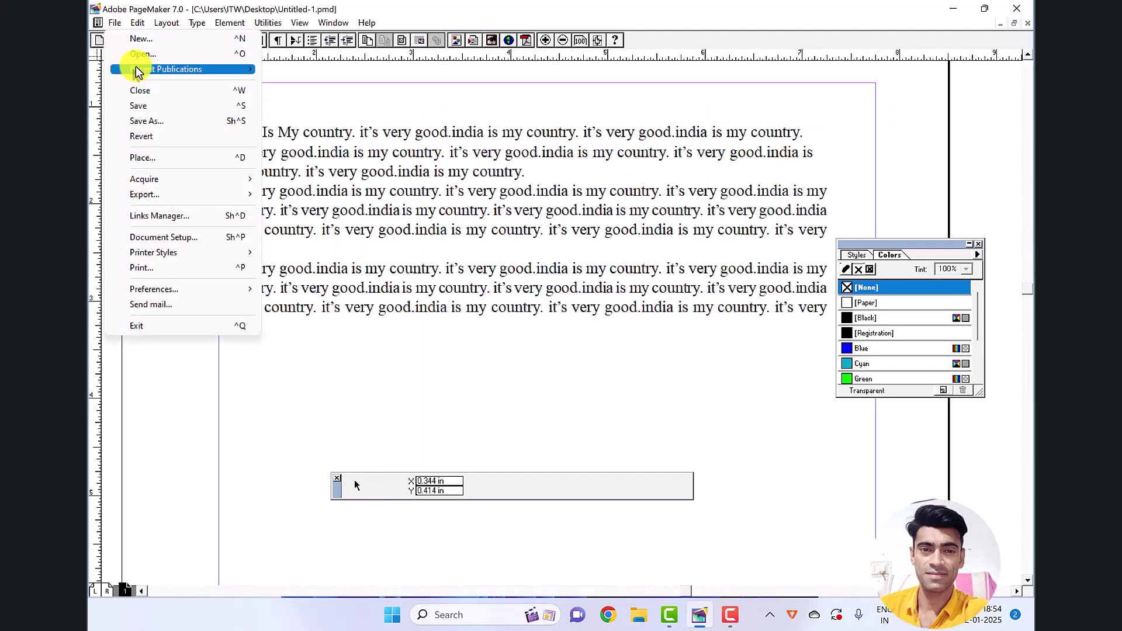
{"action": "left_click", "coordinate": [152, 103]}
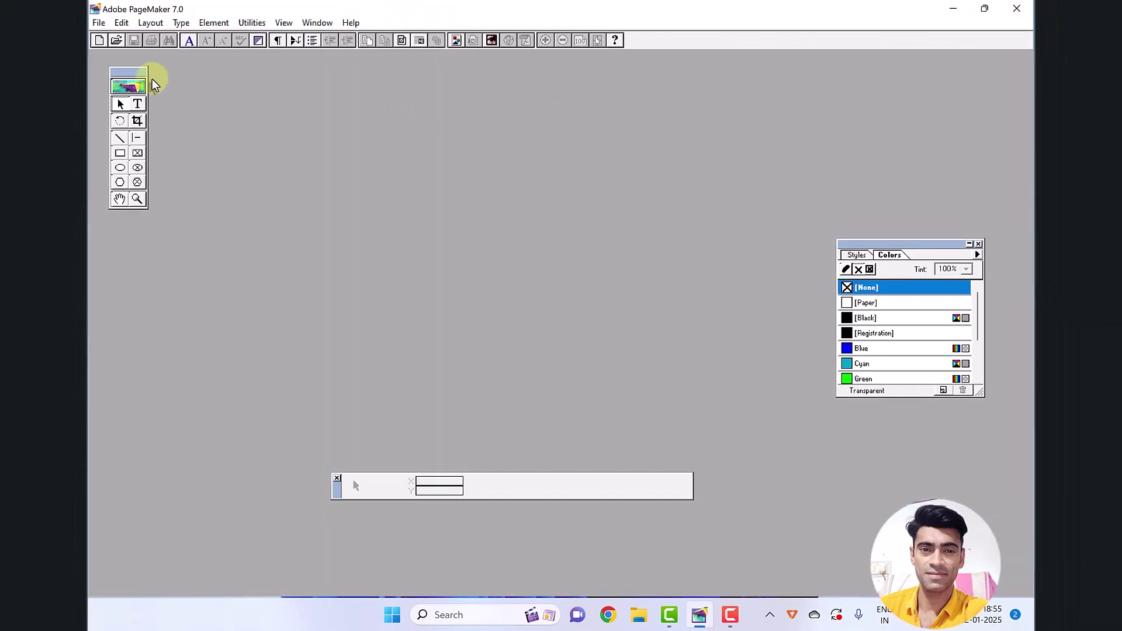
Open the Untitled-1 publication from the Desktop as the original and maximize its window
{"action": "left_click", "coordinate": [99, 22]}
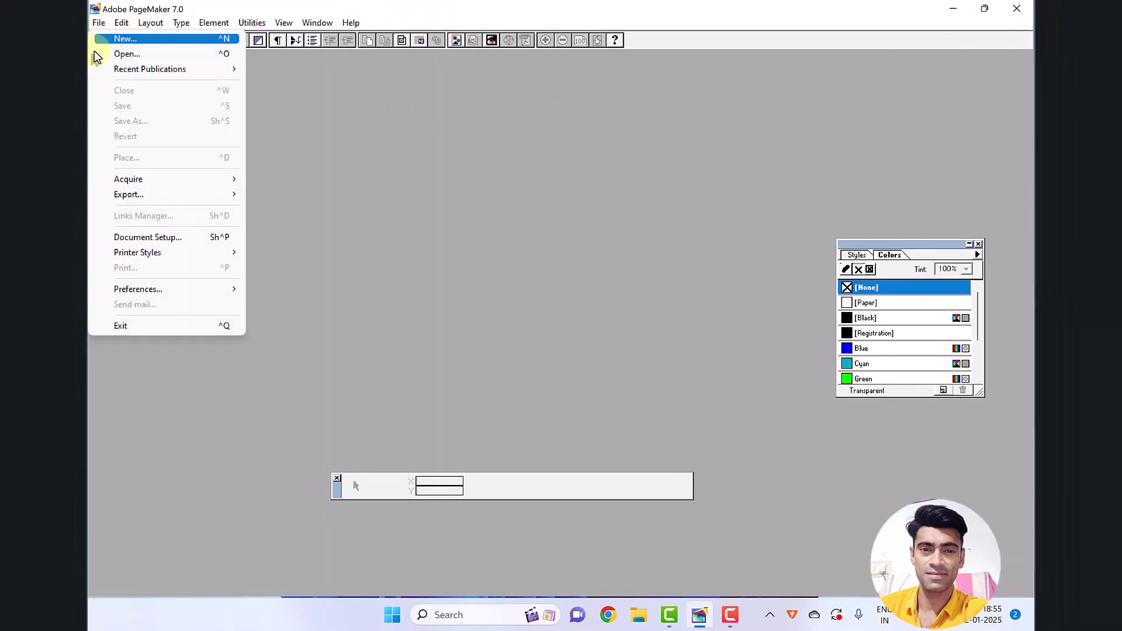
{"action": "left_click", "coordinate": [141, 57]}
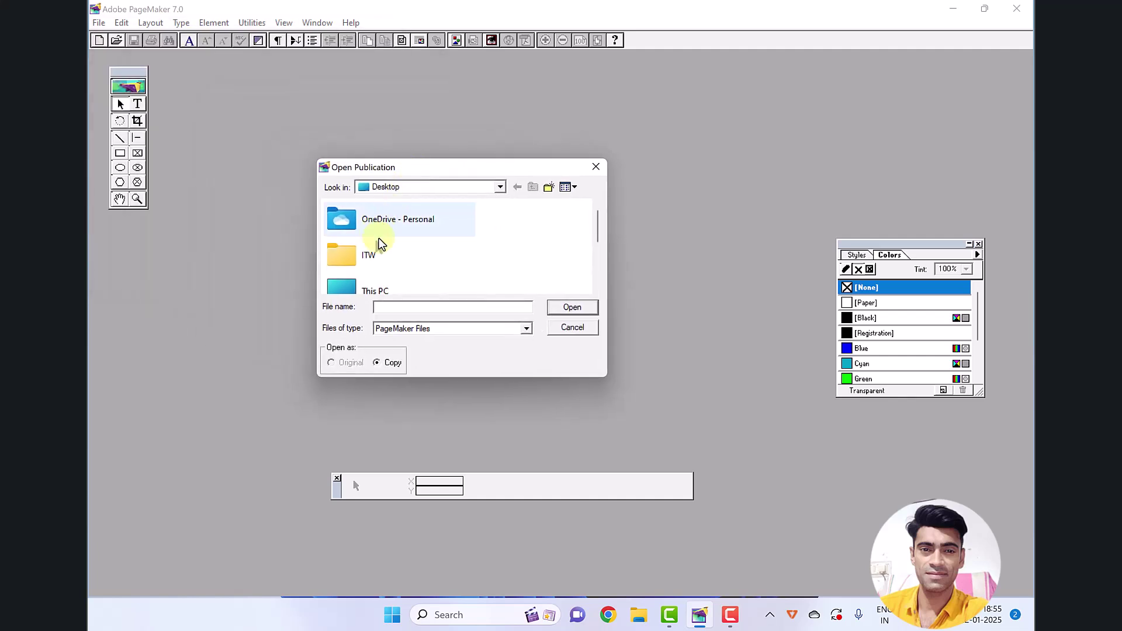
{"action": "scroll", "coordinate": [474, 259], "scroll_direction": "down", "scroll_amount": 2}
{"action": "left_click", "coordinate": [378, 286]}
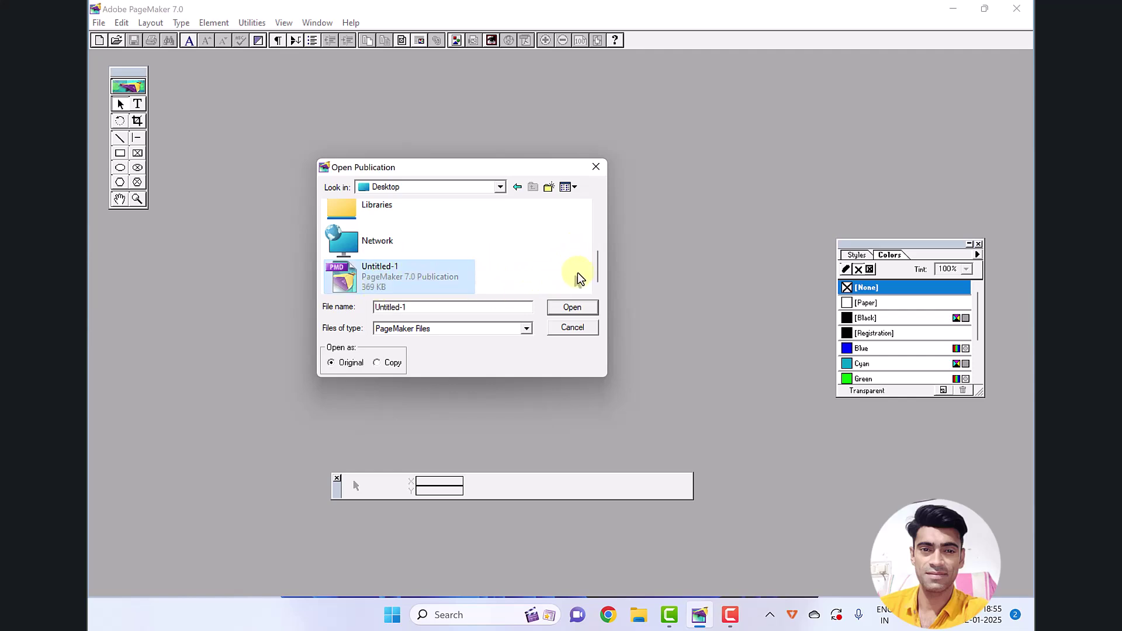
{"action": "left_click", "coordinate": [575, 306]}
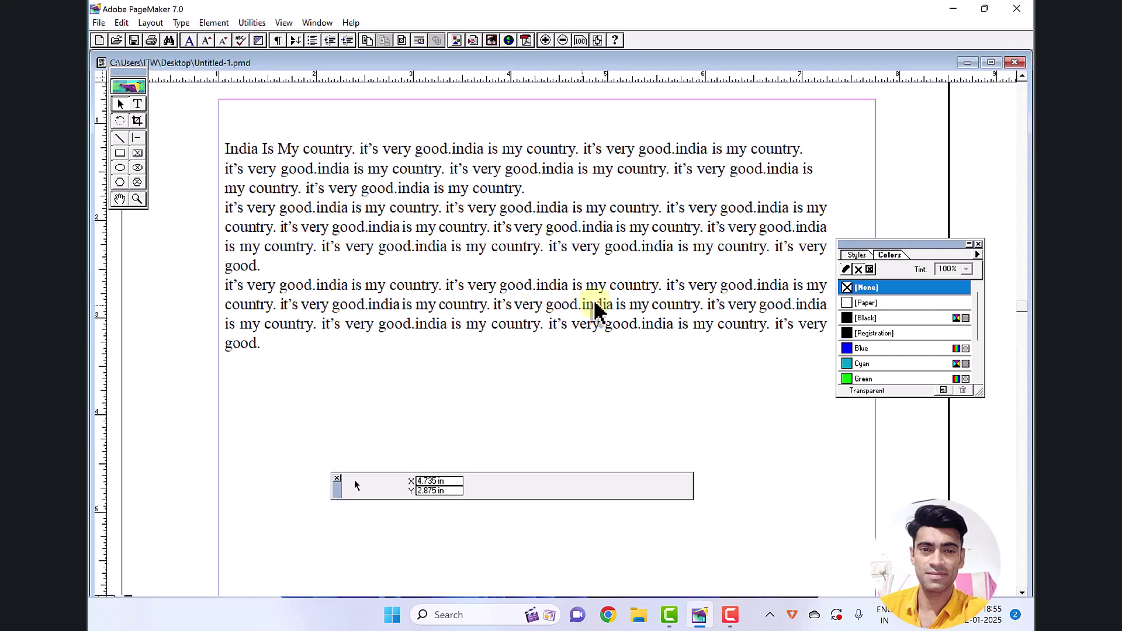
{"action": "left_click", "coordinate": [993, 63]}
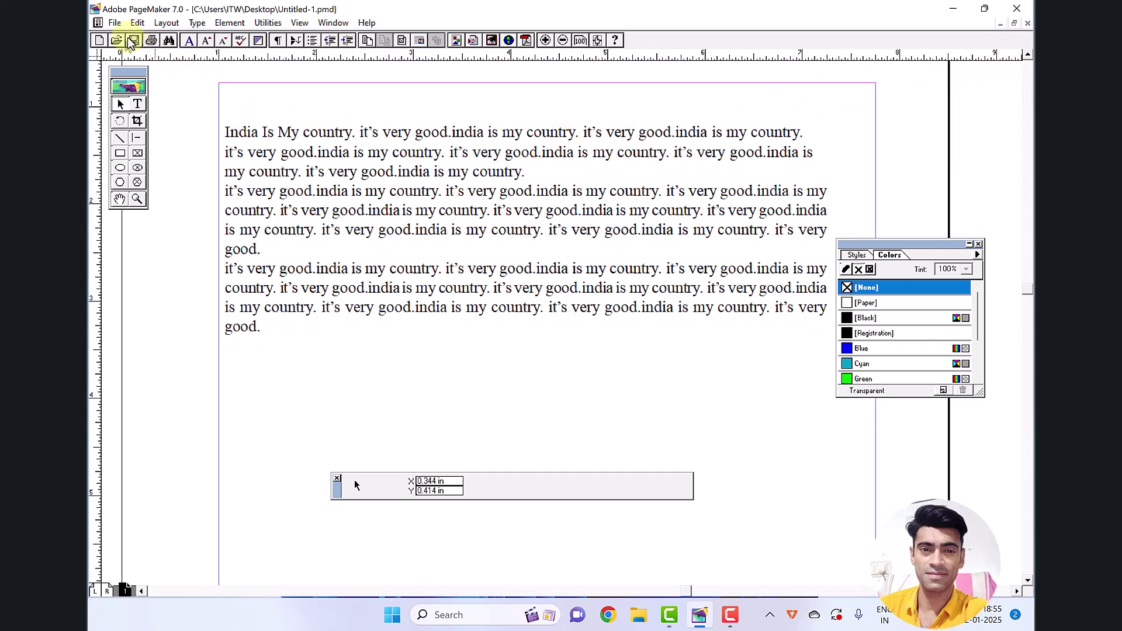
Examine which files are offered as recent publications
{"action": "left_click", "coordinate": [115, 26]}
{"action": "mouse_move", "coordinate": [148, 72]}
{"action": "key", "text": "Escape"}
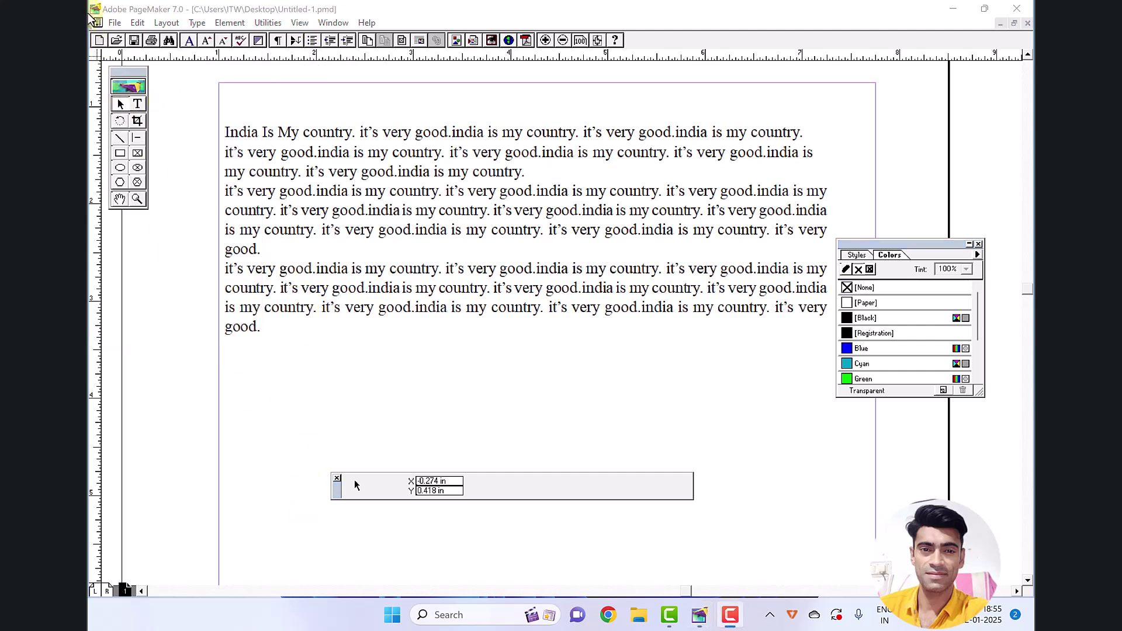
{"action": "left_click", "coordinate": [116, 22]}
{"action": "mouse_move", "coordinate": [186, 75]}
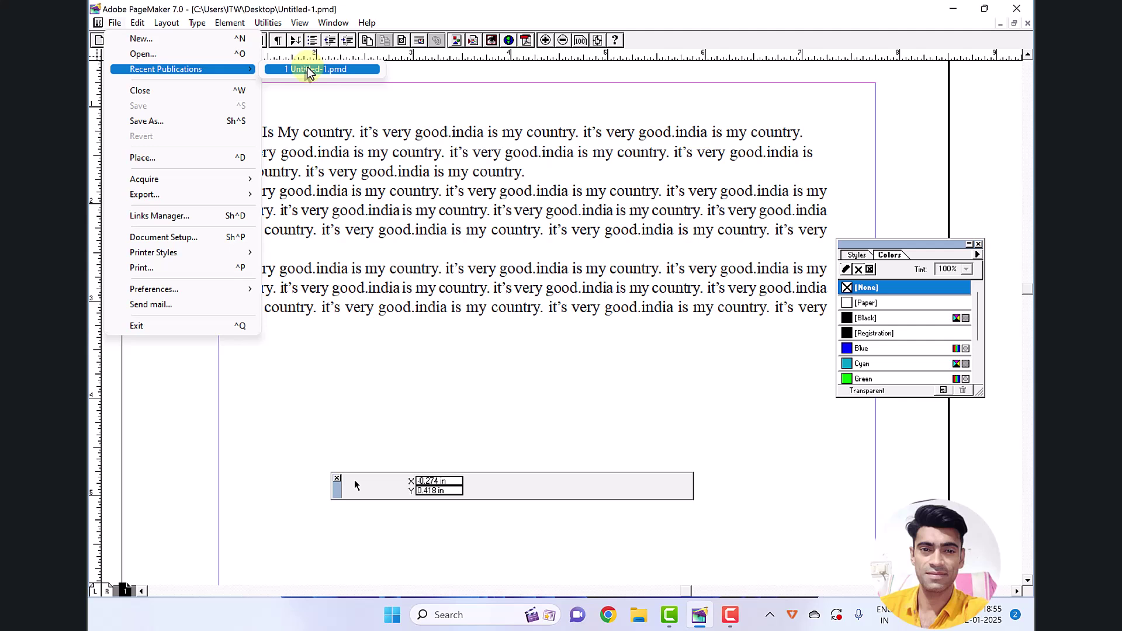
{"action": "left_click", "coordinate": [230, 23]}
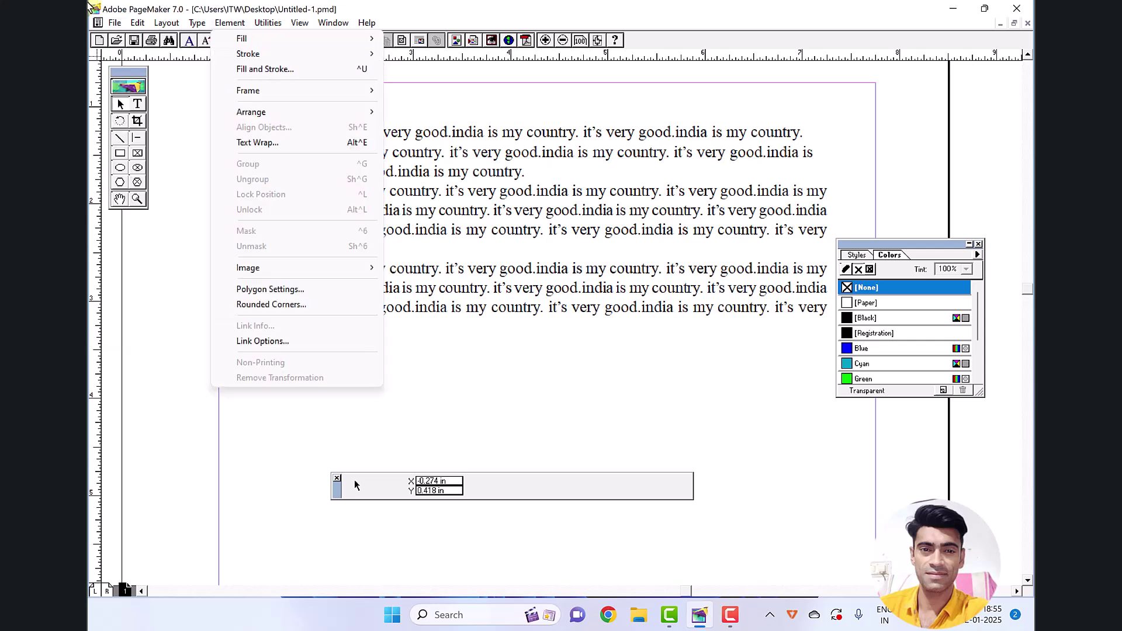
{"action": "left_click", "coordinate": [114, 23]}
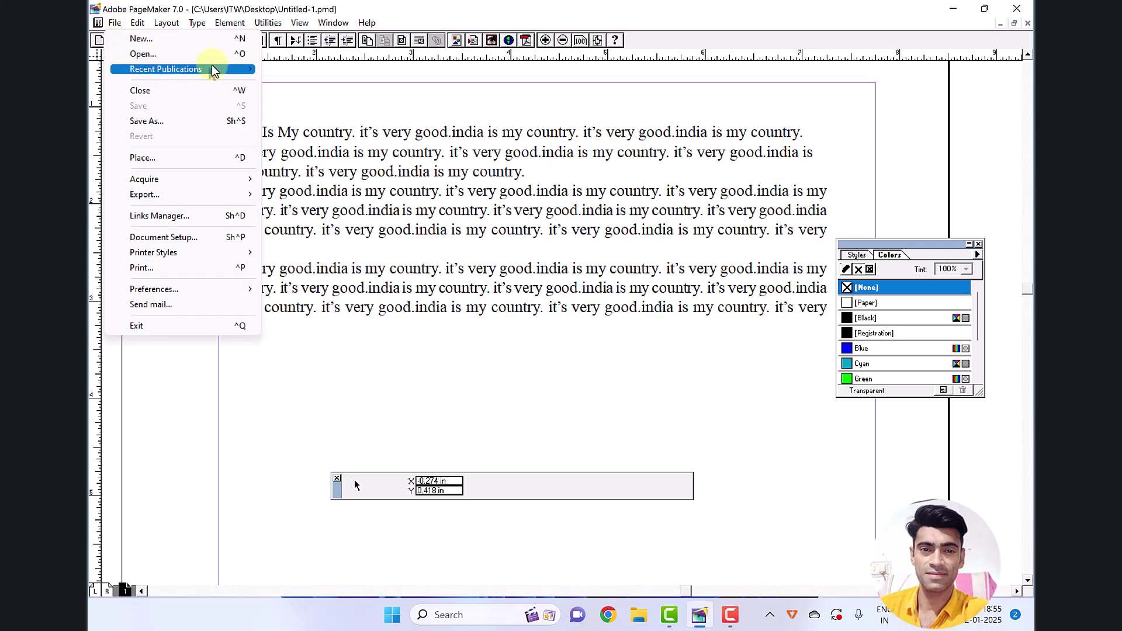
{"action": "mouse_move", "coordinate": [225, 69]}
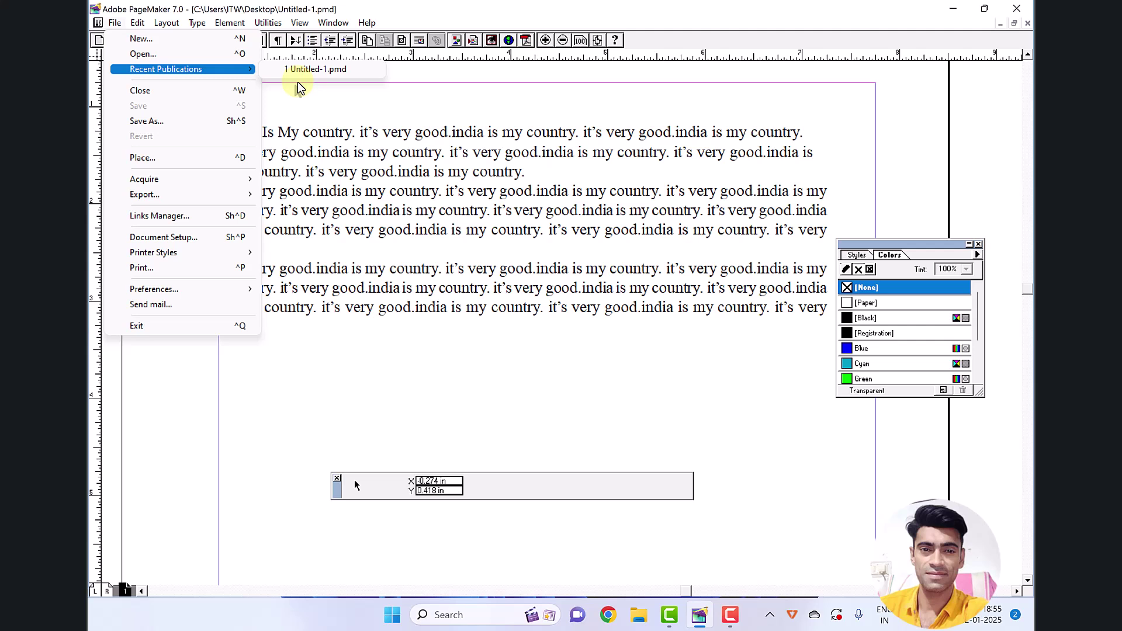
Copy the "India Is My country" text block and paste it into a new publication with the default page setup
{"action": "left_click", "coordinate": [286, 149]}
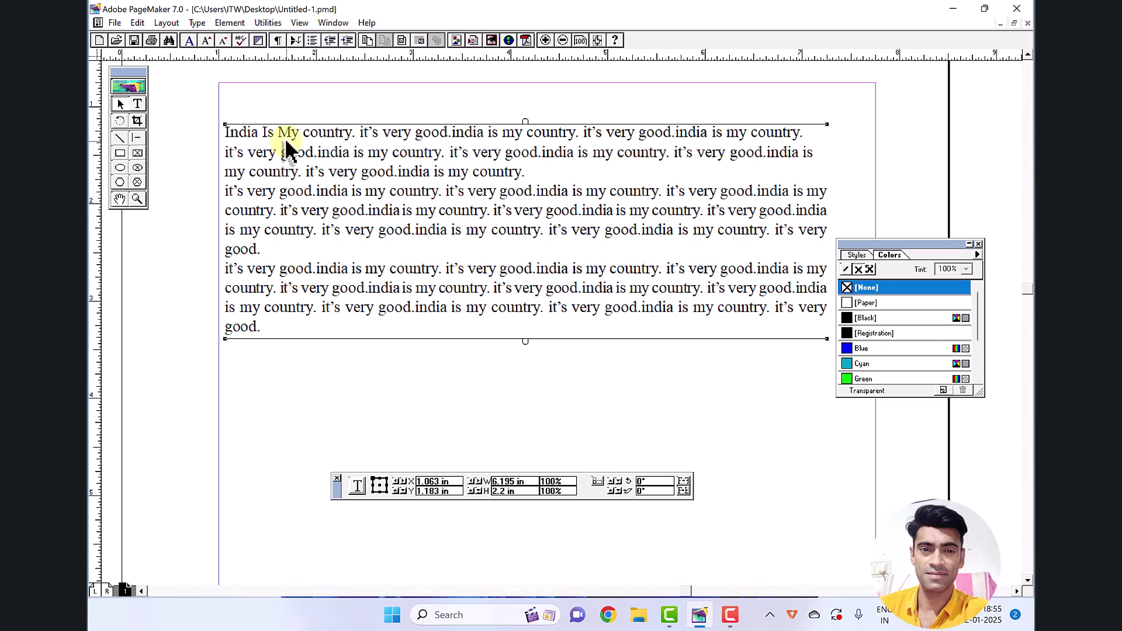
{"action": "key", "text": "ctrl+v"}
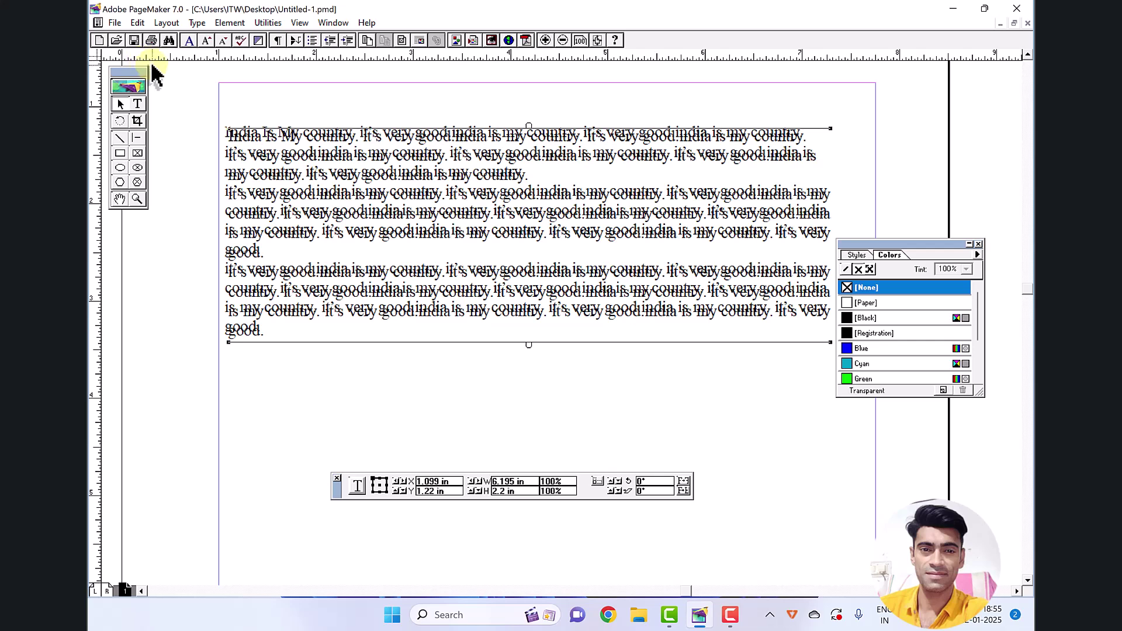
{"action": "key", "text": "ctrl+z"}
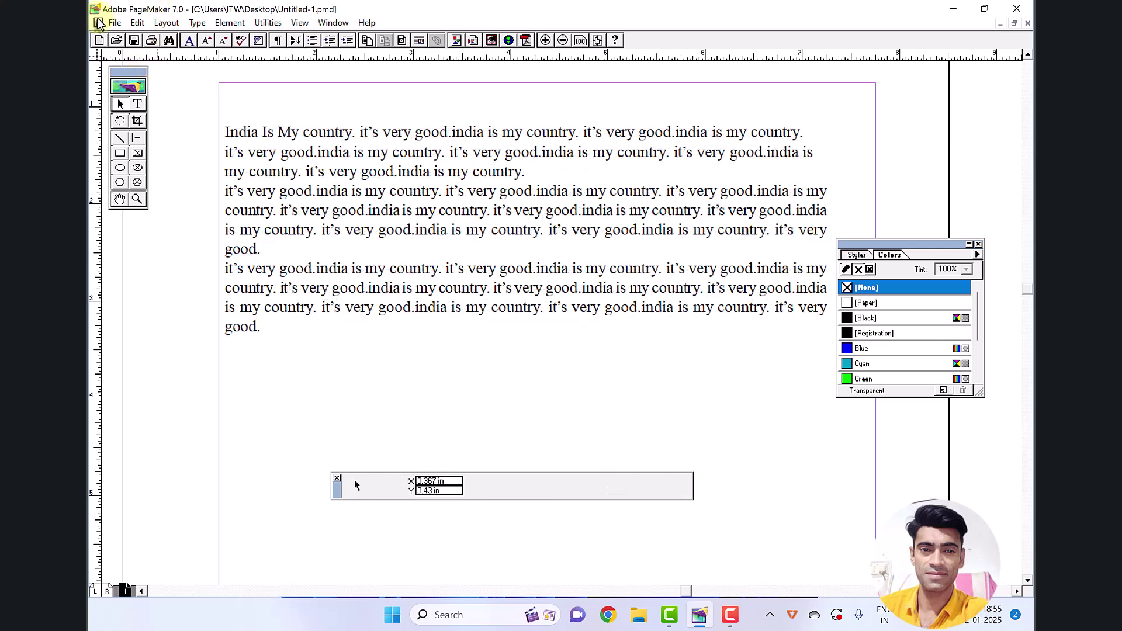
{"action": "key", "text": "ctrl+n"}
{"action": "key", "text": "Return"}
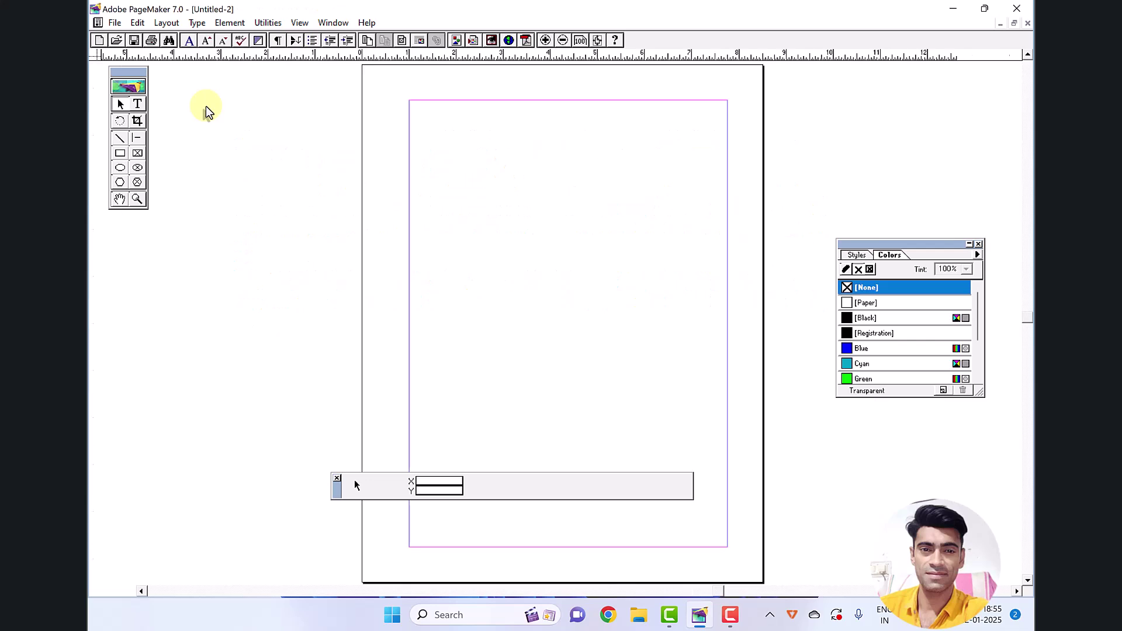
{"action": "key", "text": "ctrl+v"}
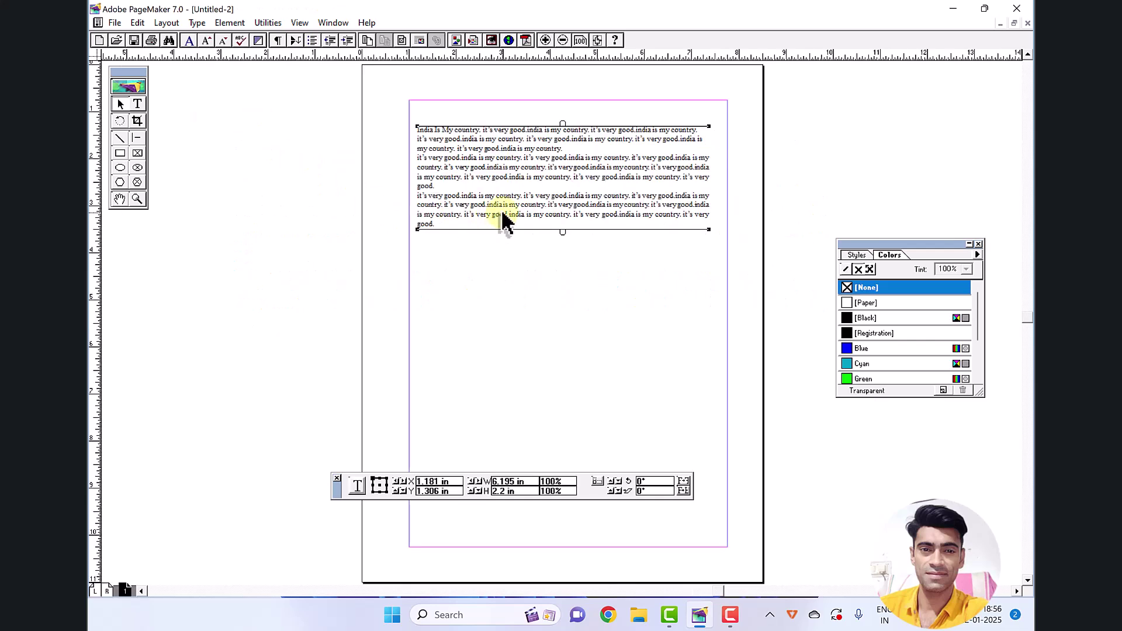
Draw three separate rectangles around and below the end of the text, the last one about 2.5 by 1.39 in
{"action": "left_click", "coordinate": [122, 154]}
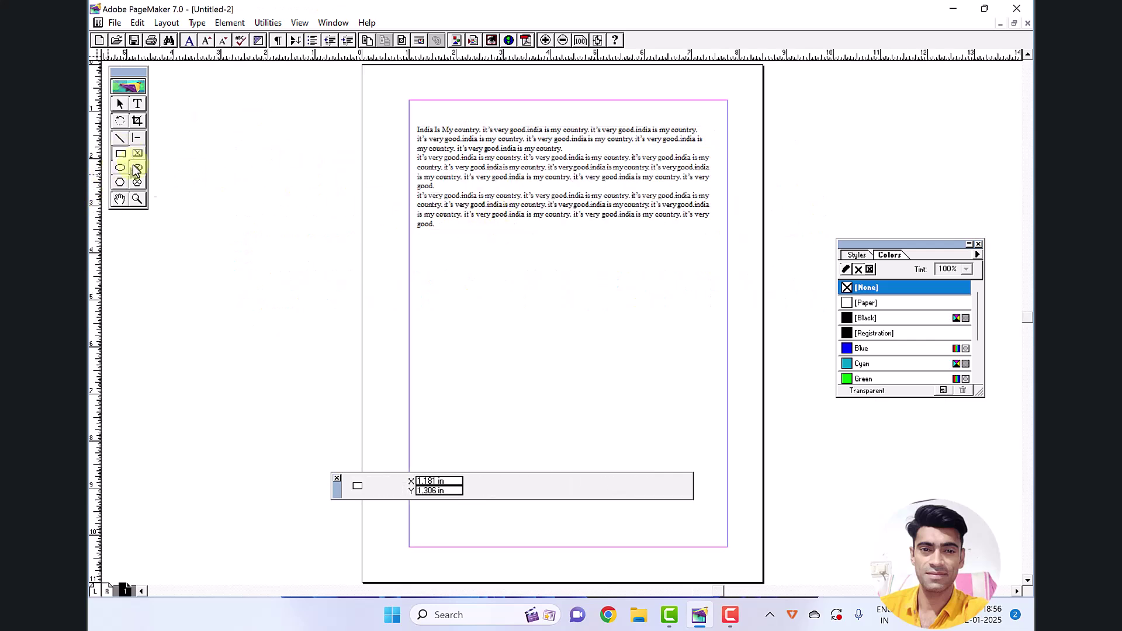
{"action": "left_click_drag", "start_coordinate": [409, 225], "coordinate": [492, 277]}
{"action": "left_click_drag", "start_coordinate": [534, 239], "coordinate": [591, 328]}
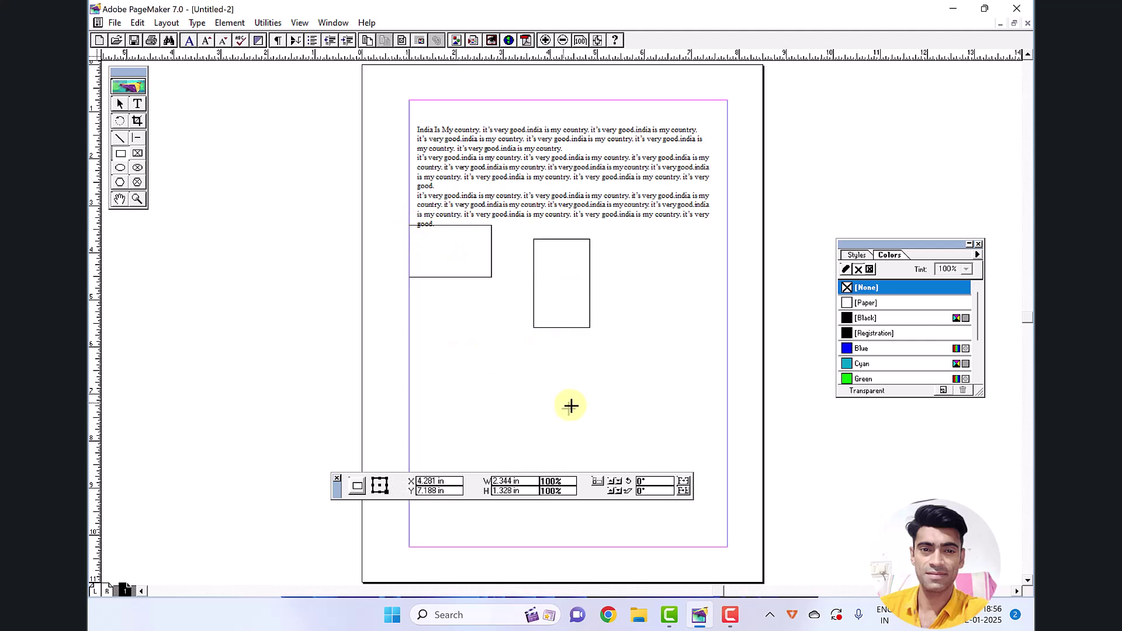
{"action": "left_click_drag", "start_coordinate": [570, 406], "coordinate": [454, 340]}
Save the new publication on the Desktop as abcd
{"action": "key", "text": "ctrl+s"}
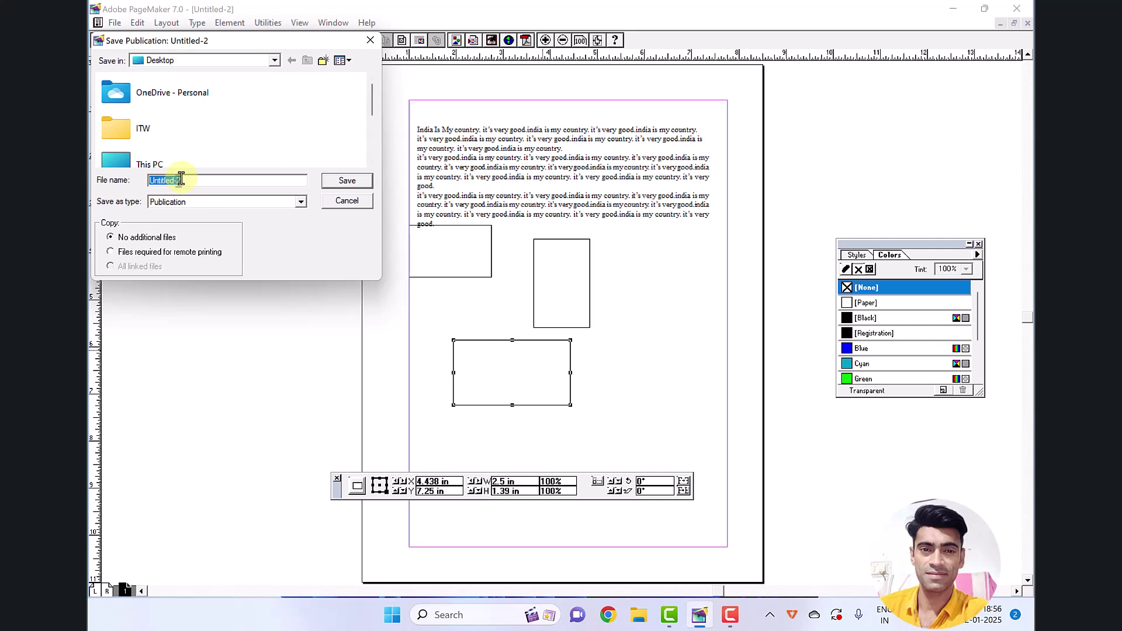
{"action": "type", "text": "abcd"}
{"action": "left_click", "coordinate": [348, 181]}
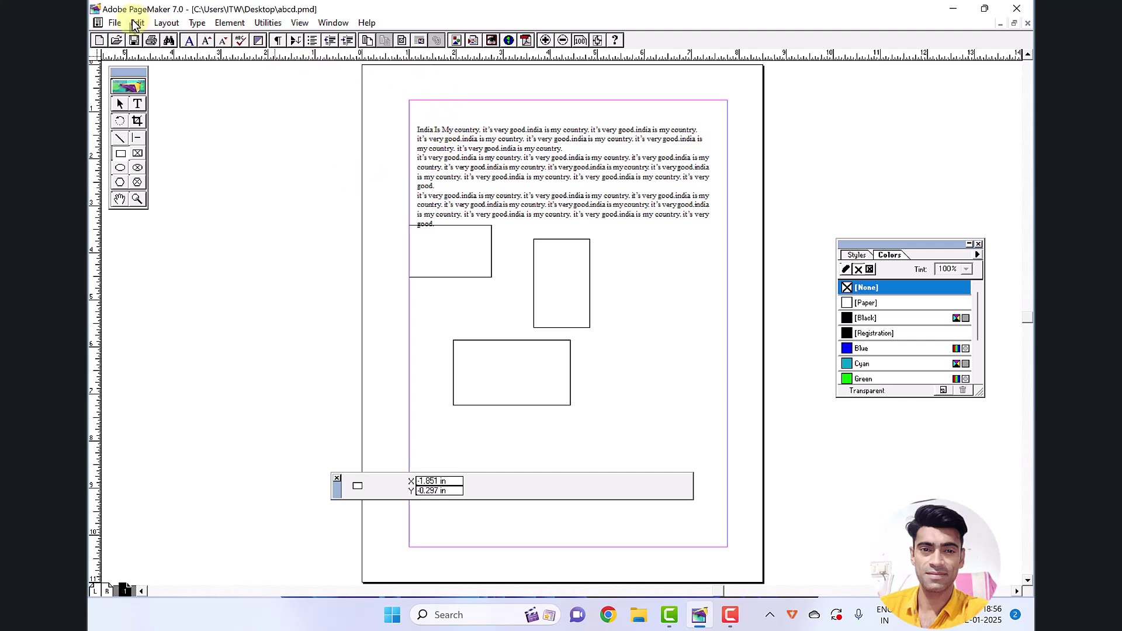
Open Untitled-1.pmd from the recent publications
{"action": "left_click", "coordinate": [113, 23]}
{"action": "mouse_move", "coordinate": [154, 69]}
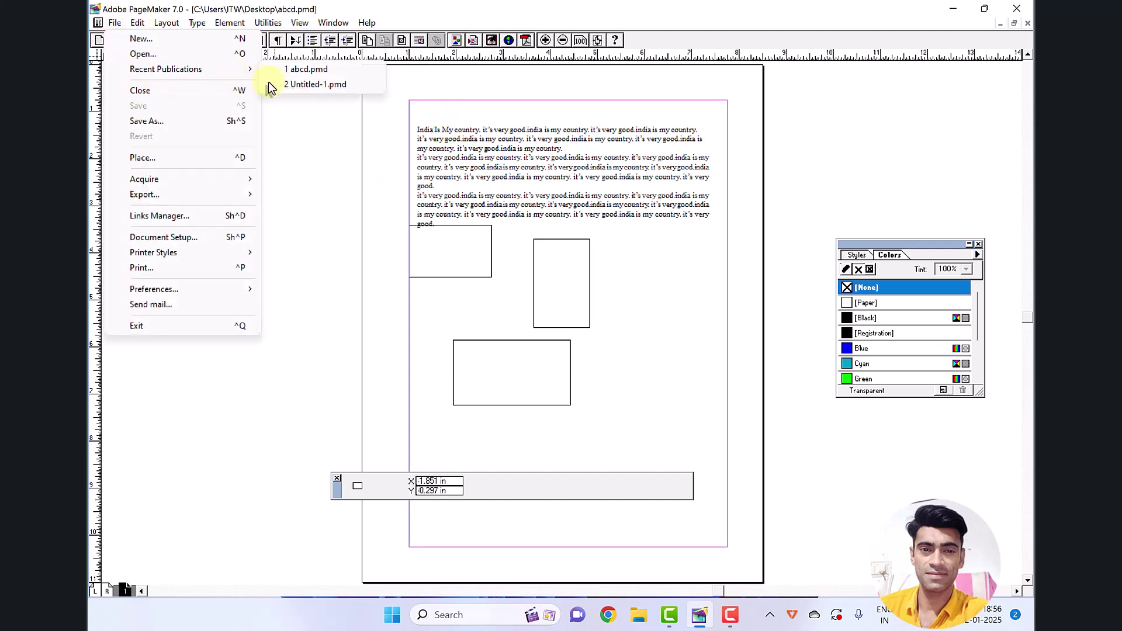
{"action": "left_click", "coordinate": [338, 88]}
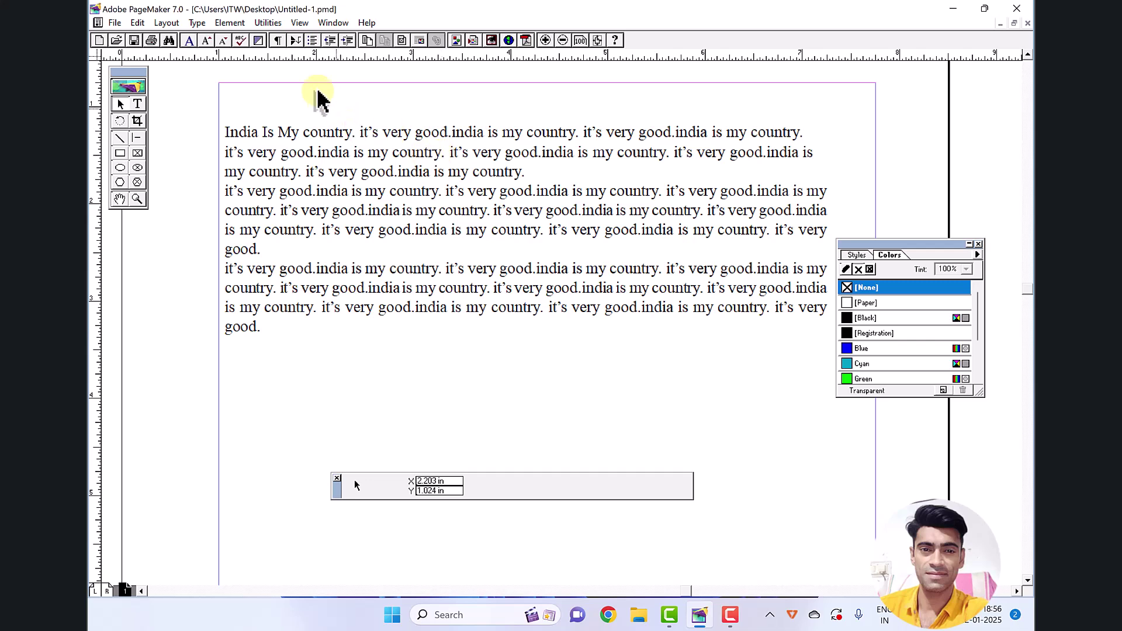
Return to abcd.pmd through the recent publications
{"action": "left_click", "coordinate": [115, 23]}
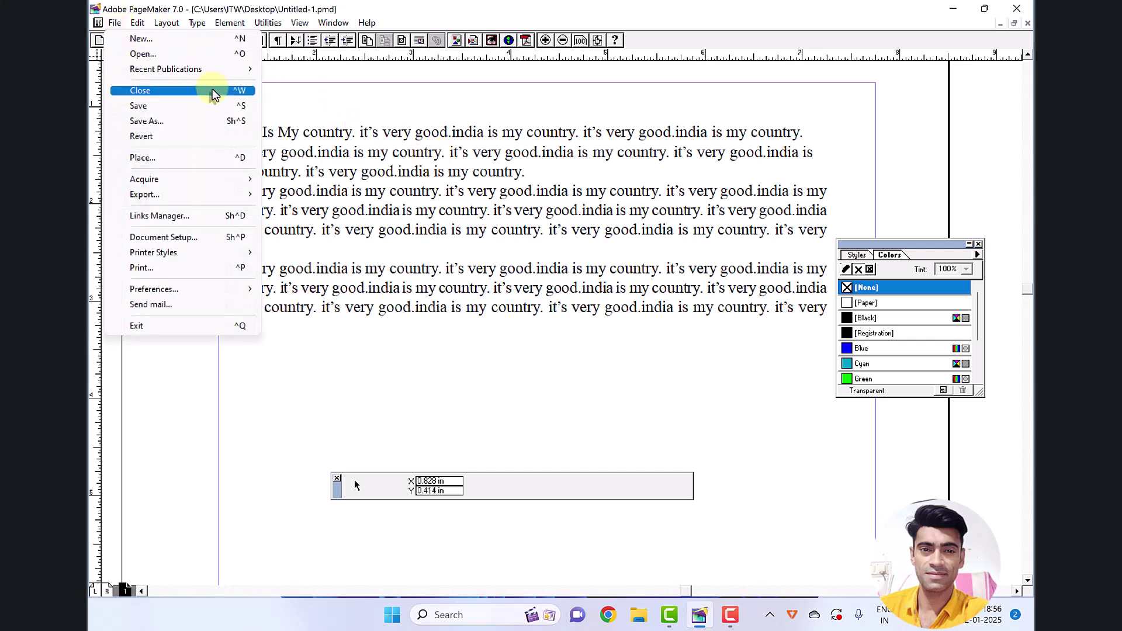
{"action": "mouse_move", "coordinate": [231, 71]}
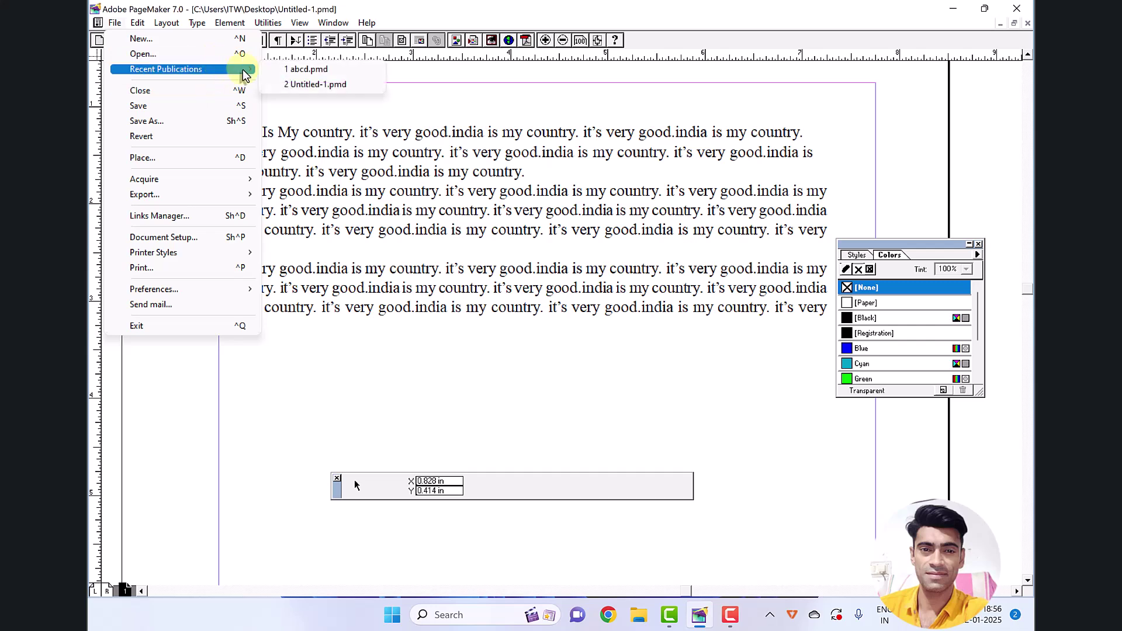
{"action": "left_click", "coordinate": [301, 69]}
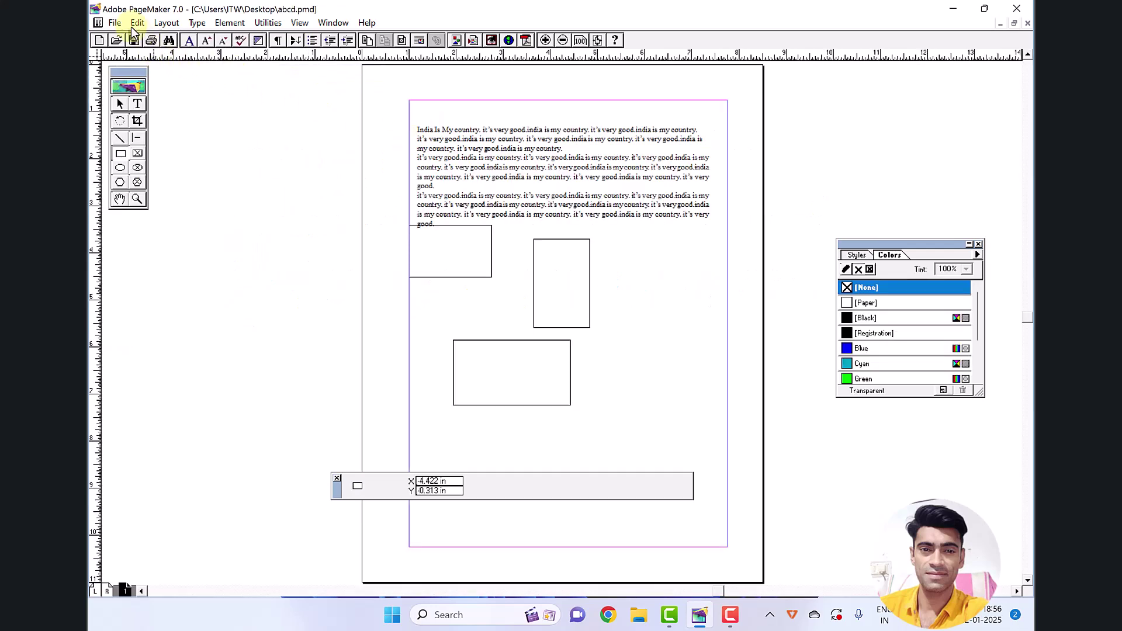
Close the abcd.pmd publication and save Untitled-1.pmd under its existing name
{"action": "left_click", "coordinate": [114, 23]}
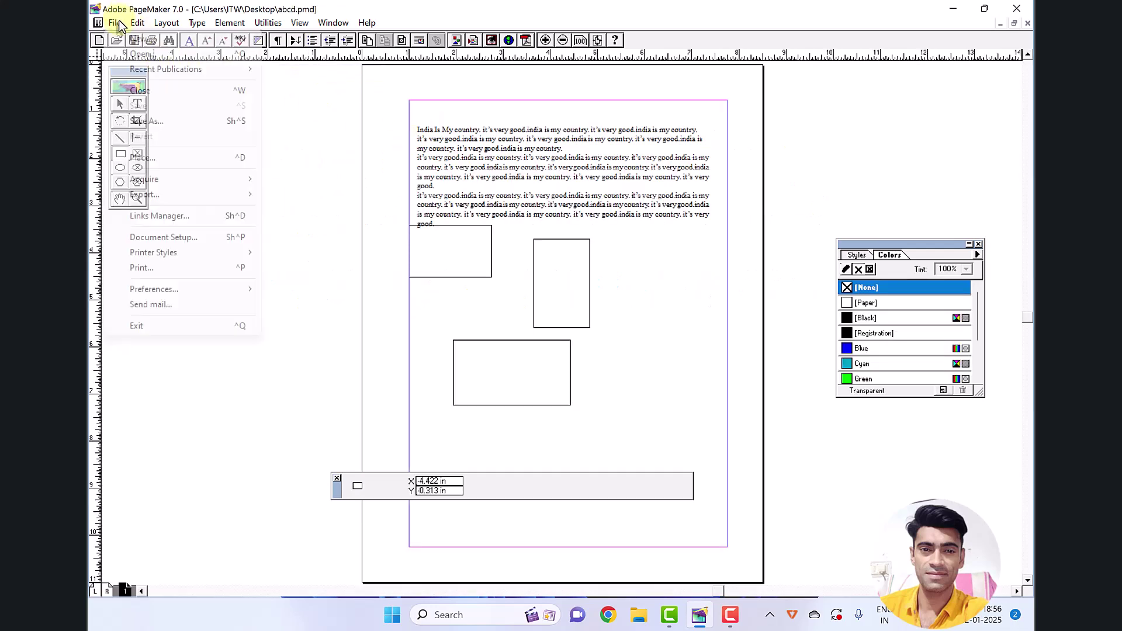
{"action": "left_click", "coordinate": [168, 91]}
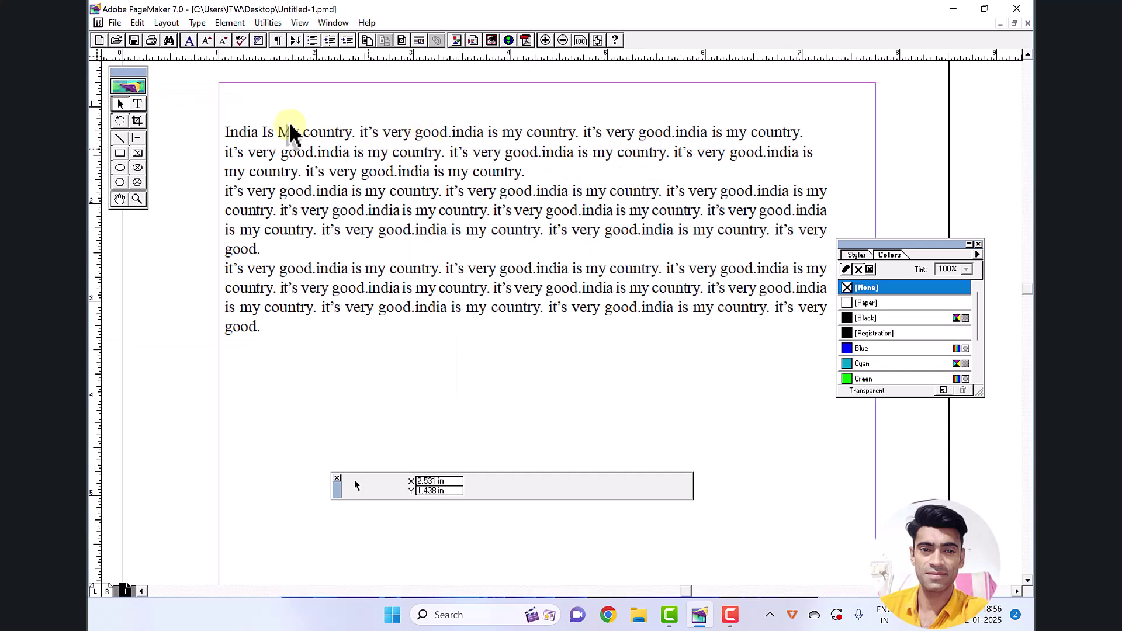
{"action": "left_click", "coordinate": [115, 22]}
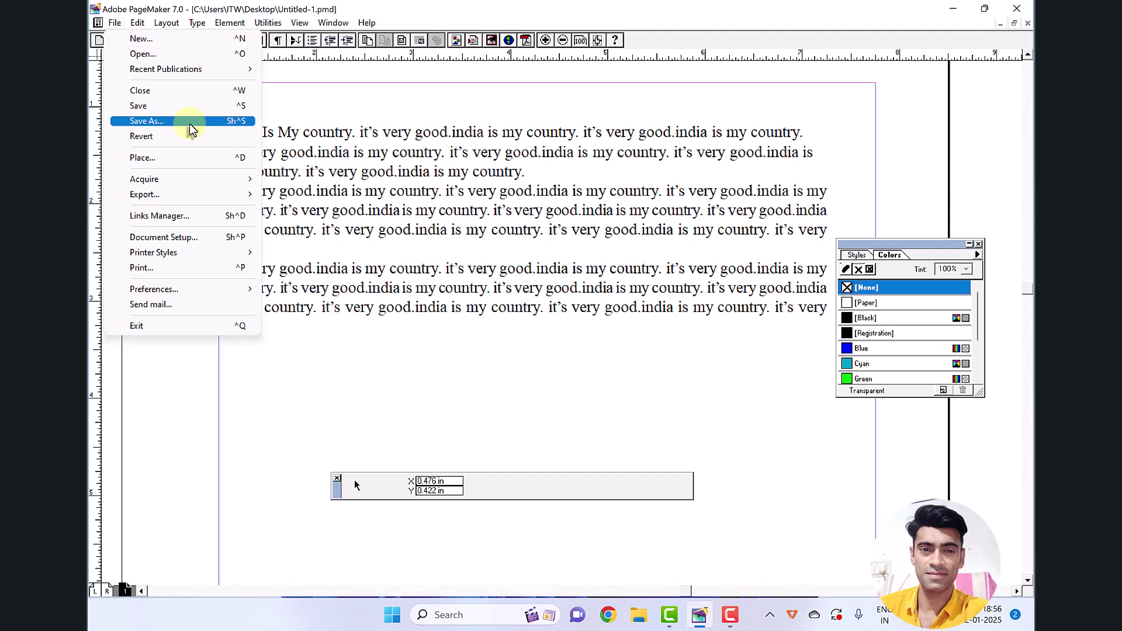
{"action": "left_click", "coordinate": [205, 106]}
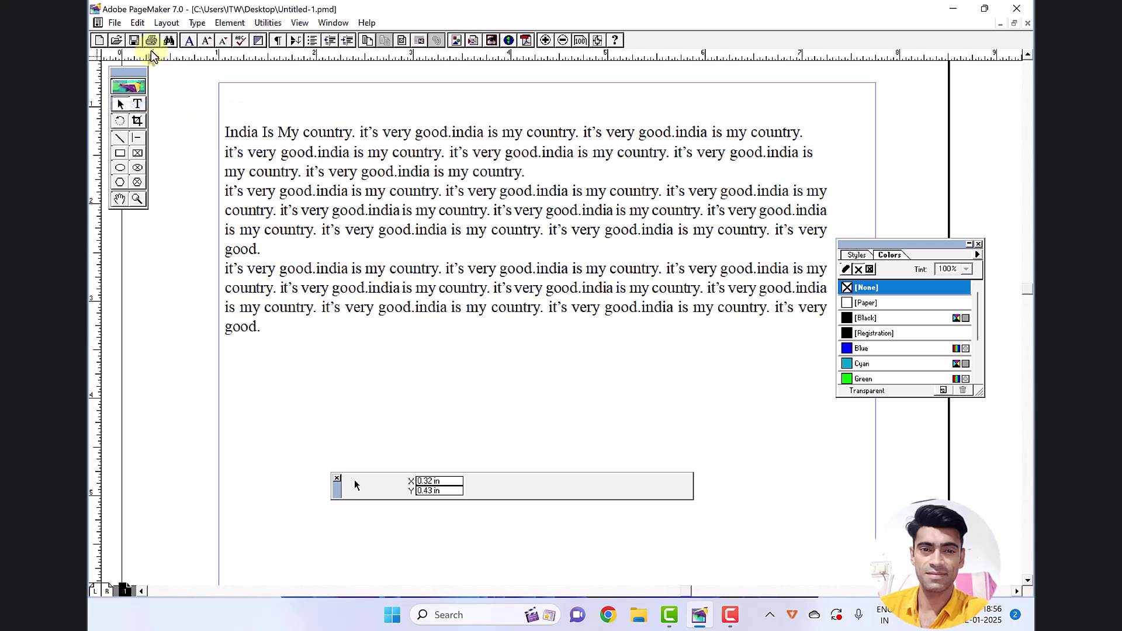
Save the publication under the new name xyz on the Desktop and check for the file there
{"action": "left_click", "coordinate": [115, 23]}
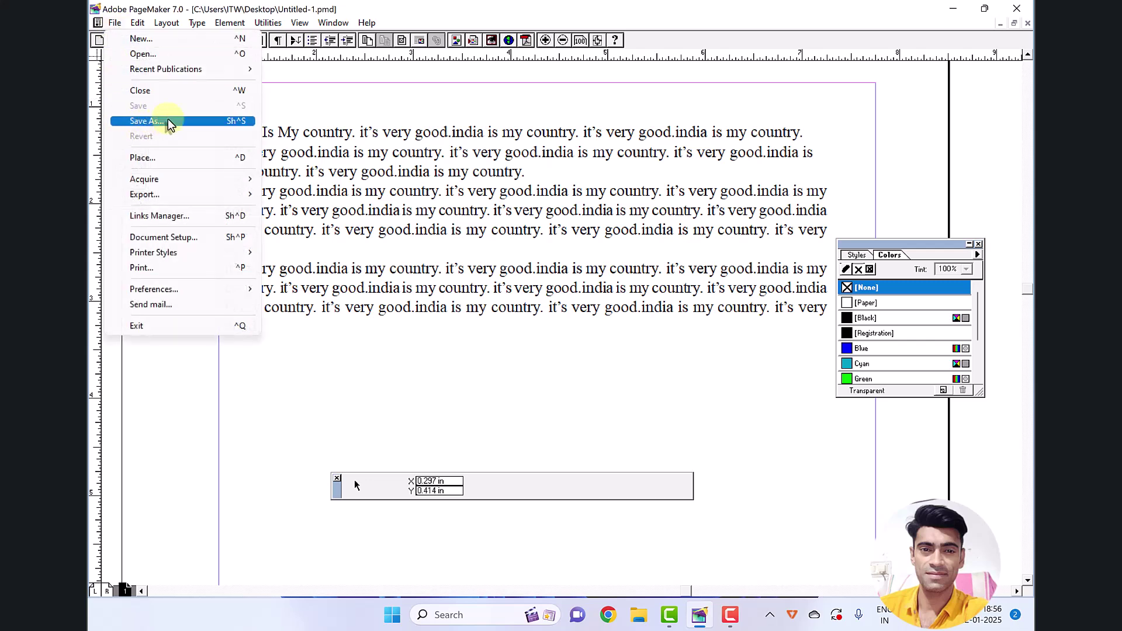
{"action": "left_click", "coordinate": [168, 121]}
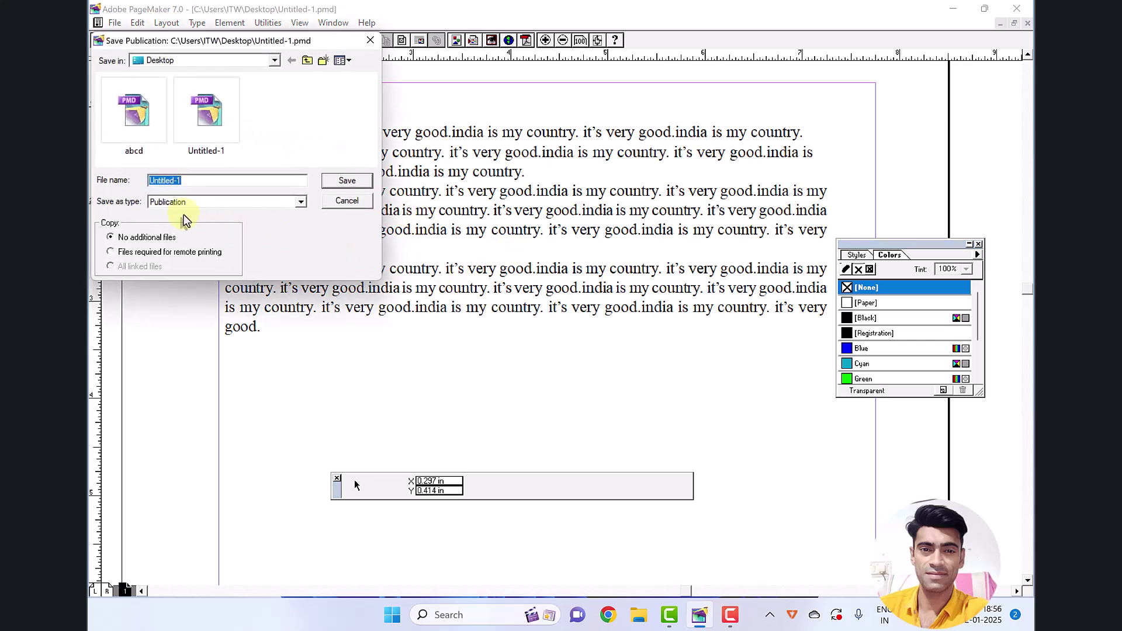
{"action": "type", "text": "xyz"}
{"action": "left_click", "coordinate": [347, 180]}
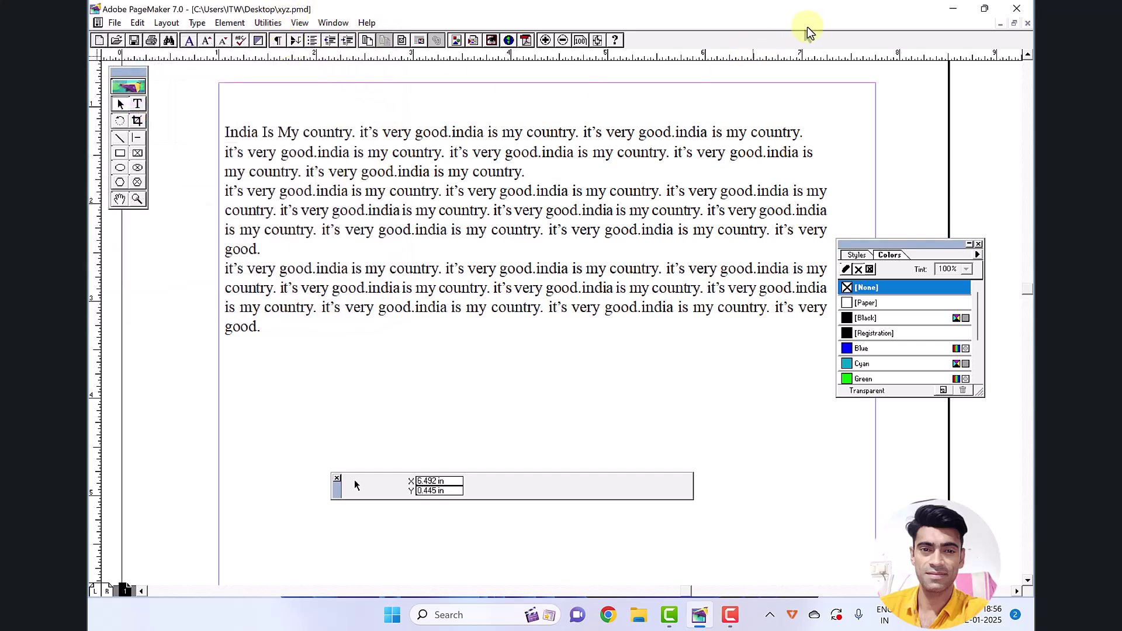
{"action": "left_click", "coordinate": [953, 9]}
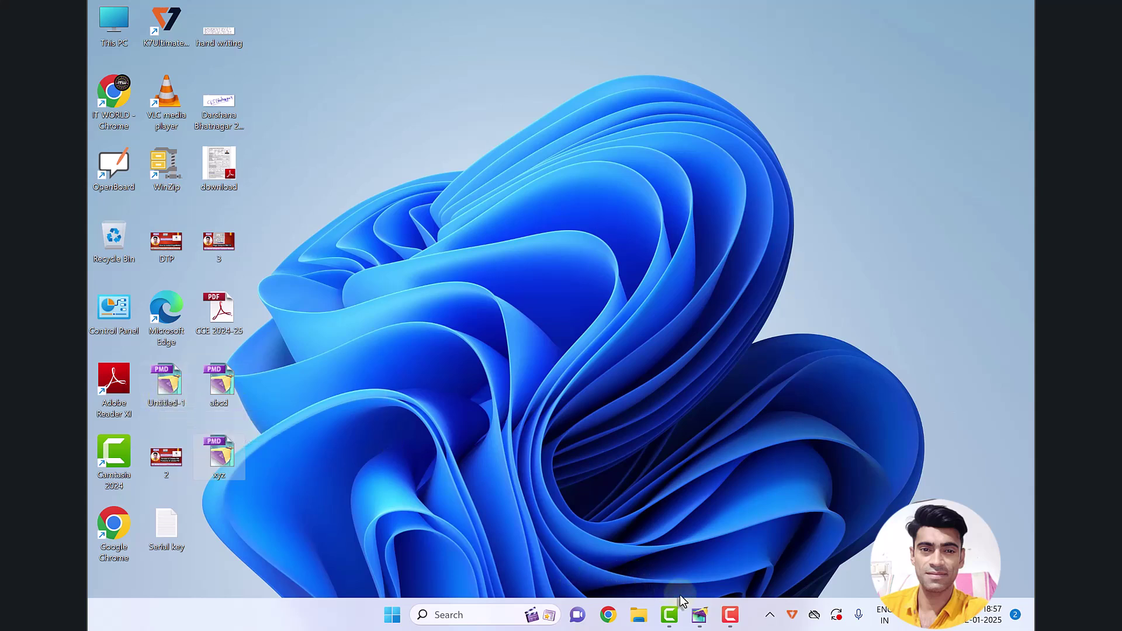
{"action": "left_click", "coordinate": [699, 615]}
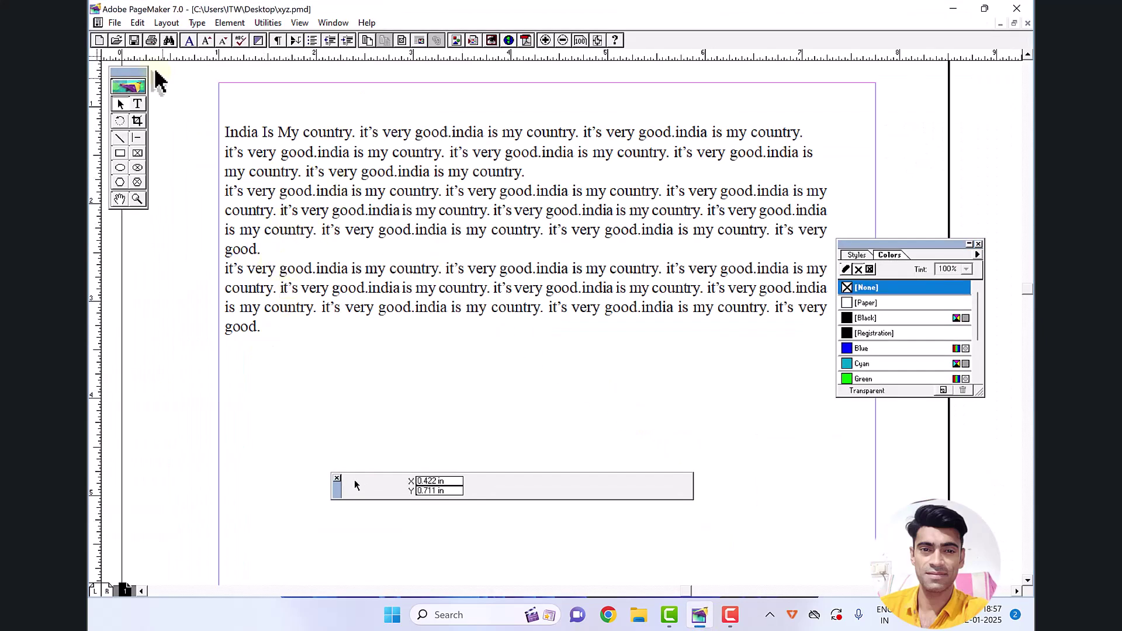
Delete the text block and draw two overlapping ellipses in its place, the second about 1.25 by 1.62 in
{"action": "left_click", "coordinate": [116, 24]}
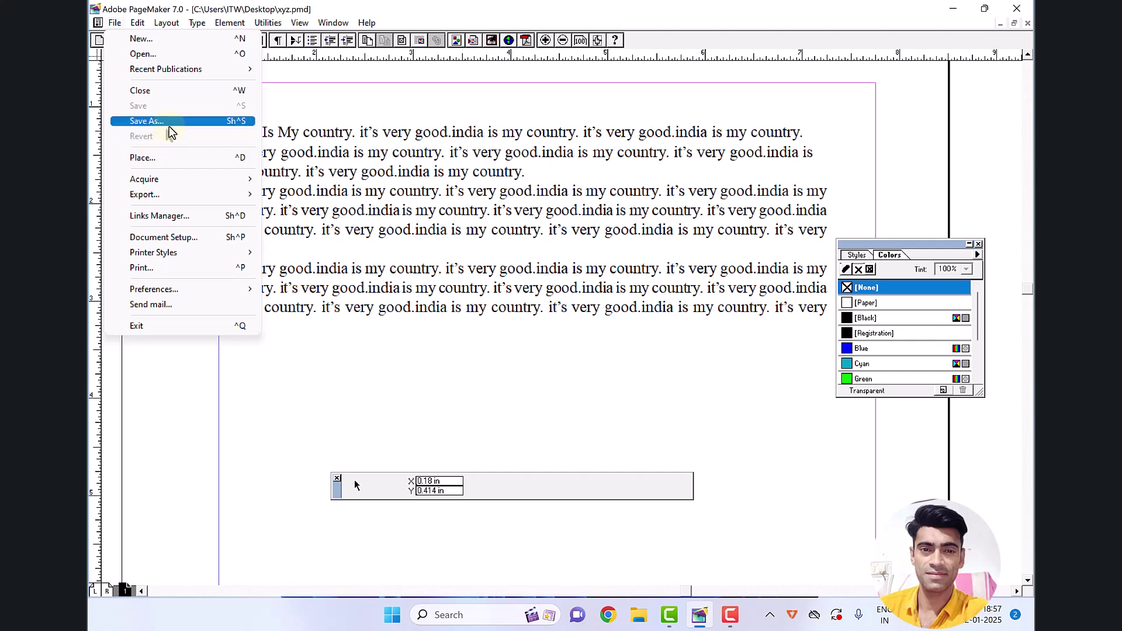
{"action": "left_click", "coordinate": [520, 278]}
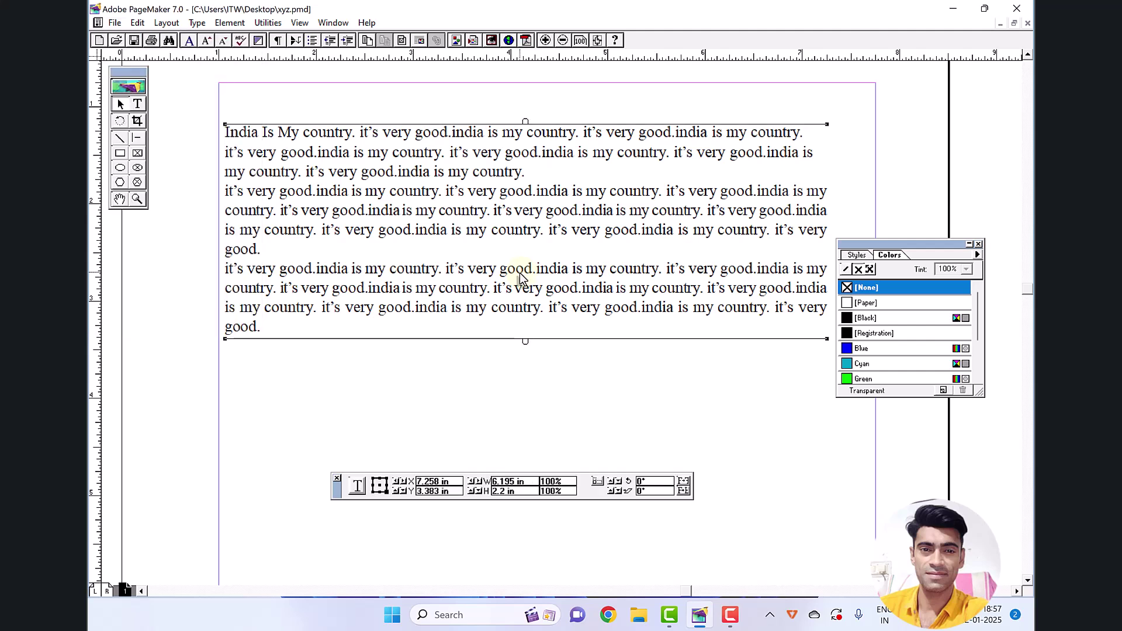
{"action": "key", "text": "Delete"}
{"action": "left_click", "coordinate": [120, 168]}
{"action": "left_click_drag", "start_coordinate": [432, 157], "coordinate": [566, 284]}
{"action": "left_click_drag", "start_coordinate": [396, 214], "coordinate": [517, 370]}
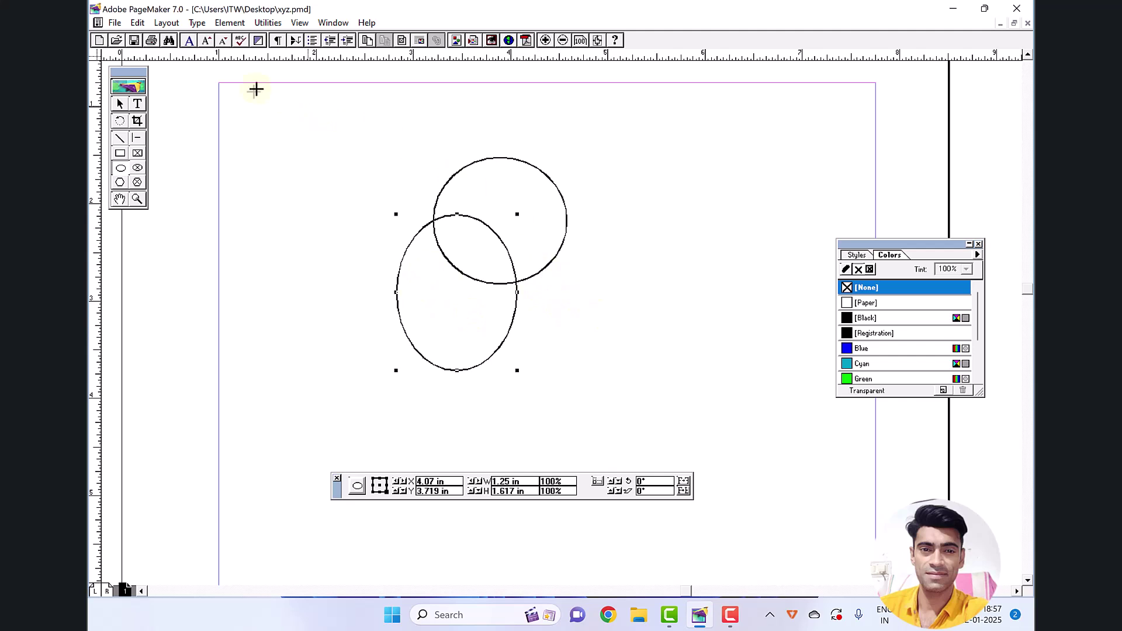
Revert the xyz.pmd publication to its last-saved version
{"action": "left_click", "coordinate": [115, 23]}
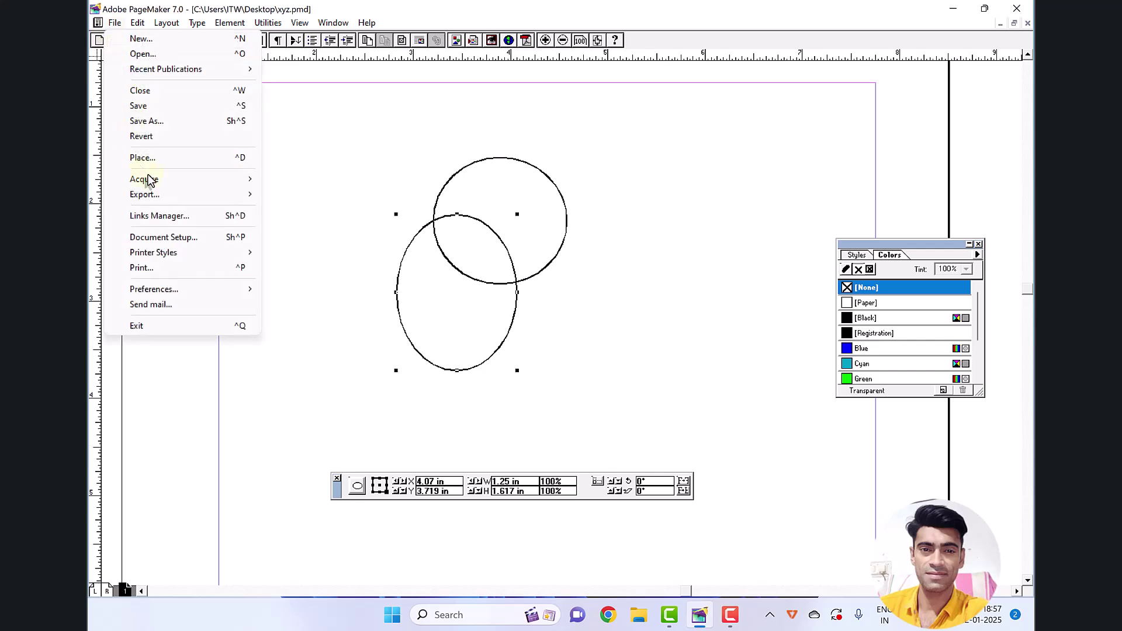
{"action": "left_click", "coordinate": [169, 138]}
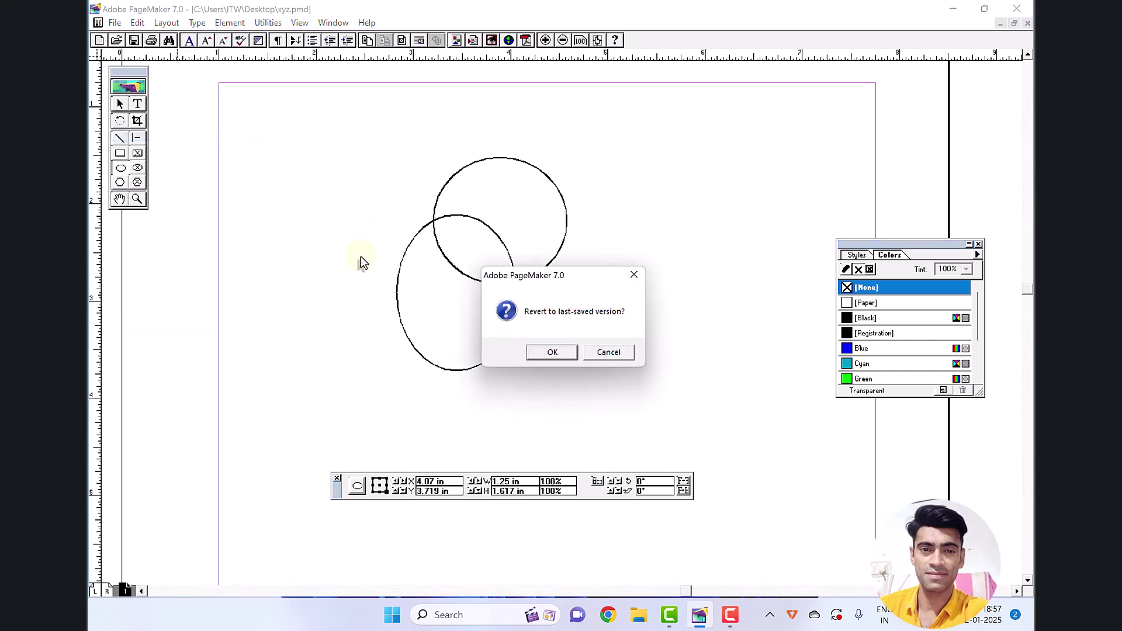
{"action": "left_click", "coordinate": [545, 353]}
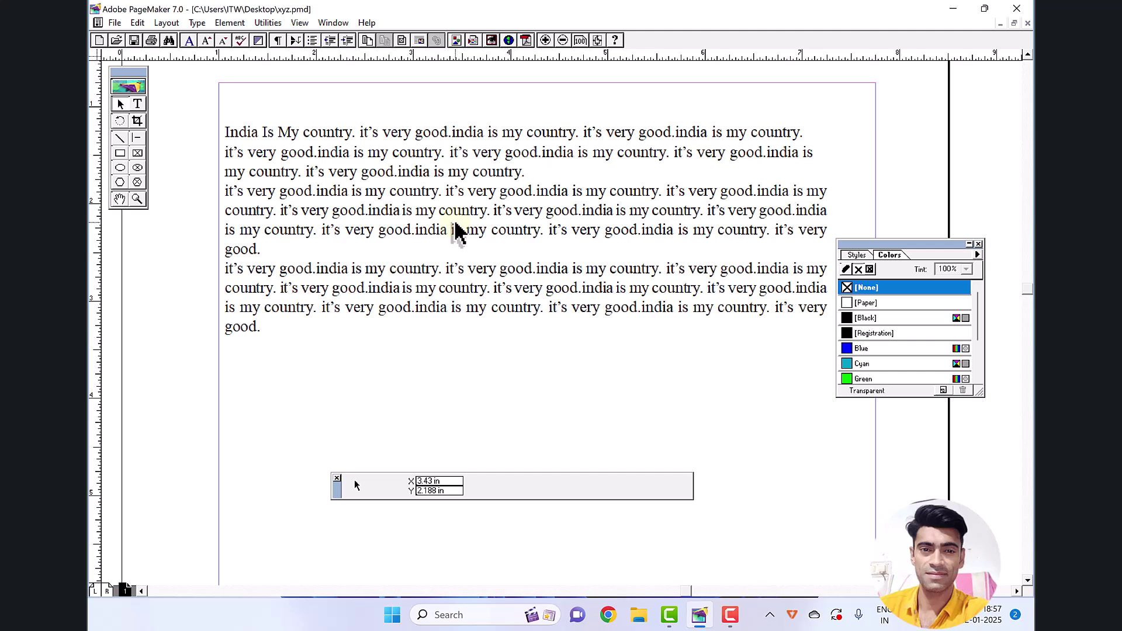
Place the JPEG image 3 from the Desktop below the text as an independent graphic, about 2.32 by 1.02 in
{"action": "left_click", "coordinate": [115, 23]}
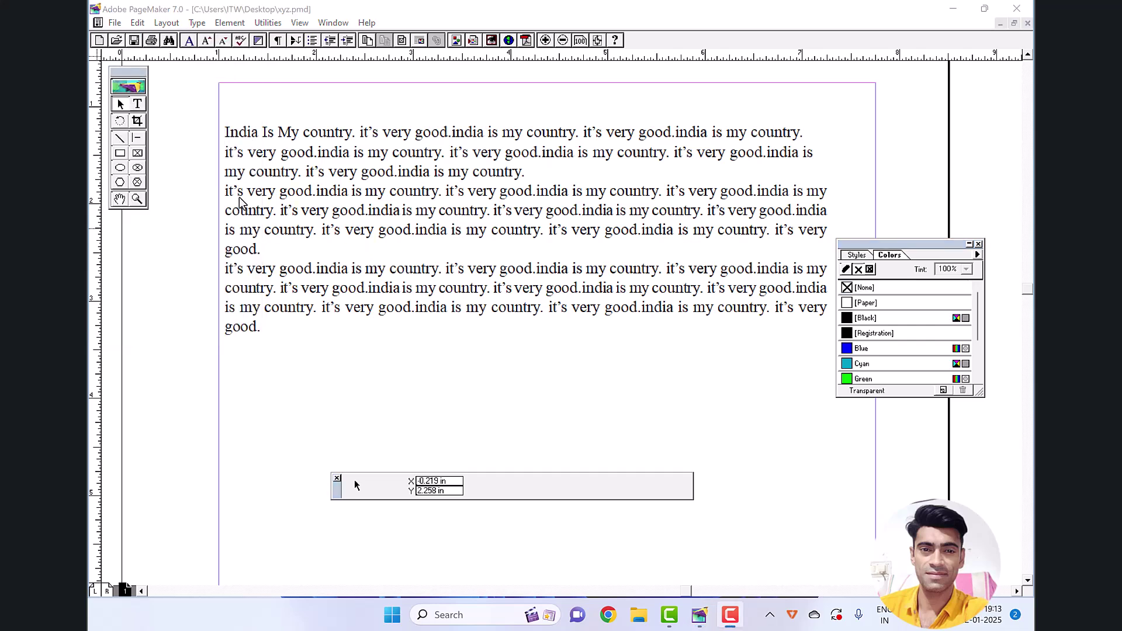
{"action": "left_click", "coordinate": [115, 25]}
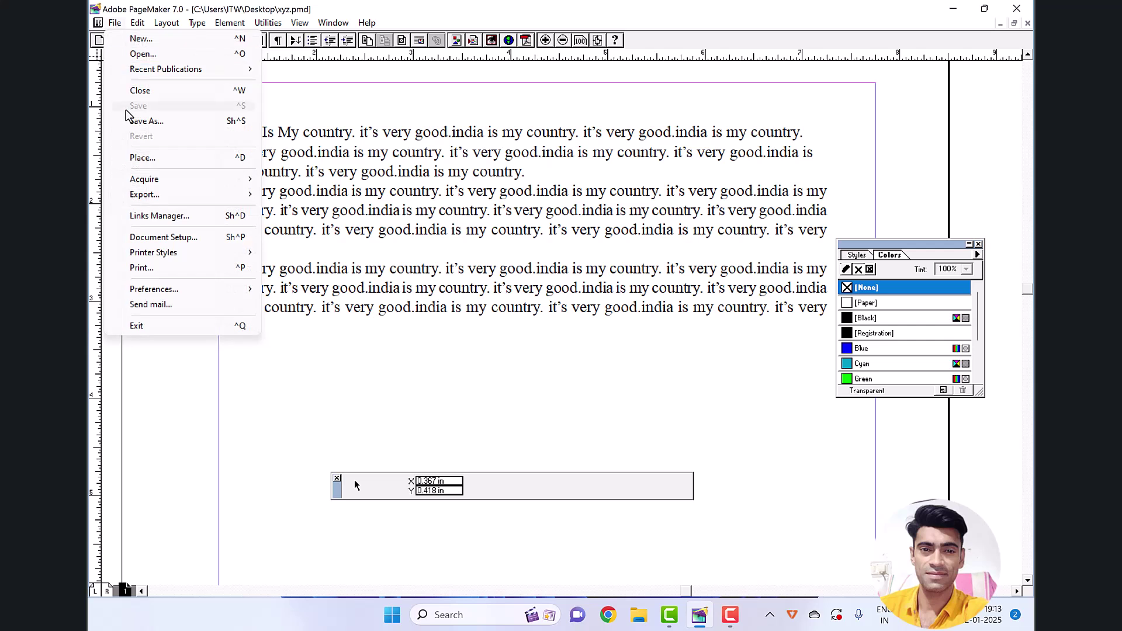
{"action": "left_click", "coordinate": [159, 158]}
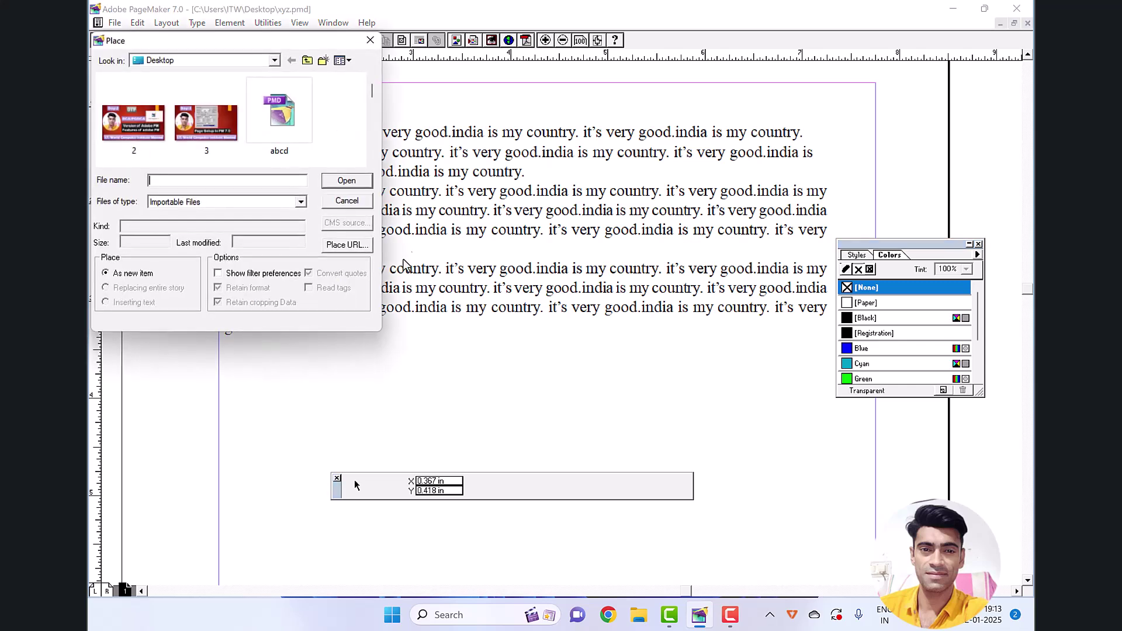
{"action": "left_click_drag", "start_coordinate": [251, 39], "coordinate": [399, 112]}
{"action": "left_click", "coordinate": [342, 206]}
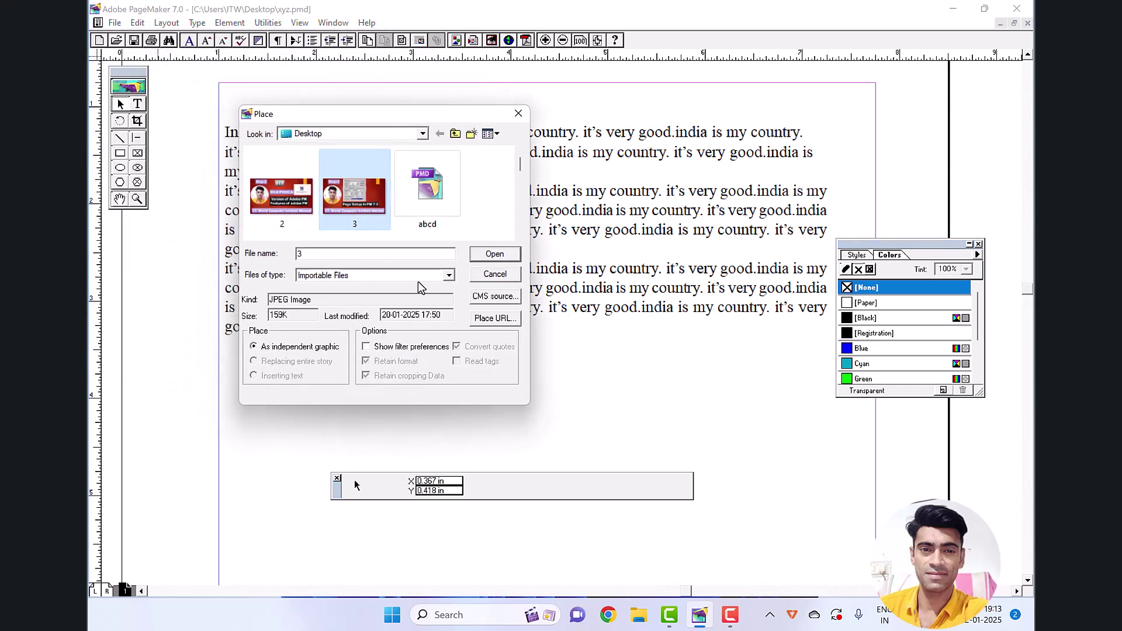
{"action": "left_click", "coordinate": [496, 255]}
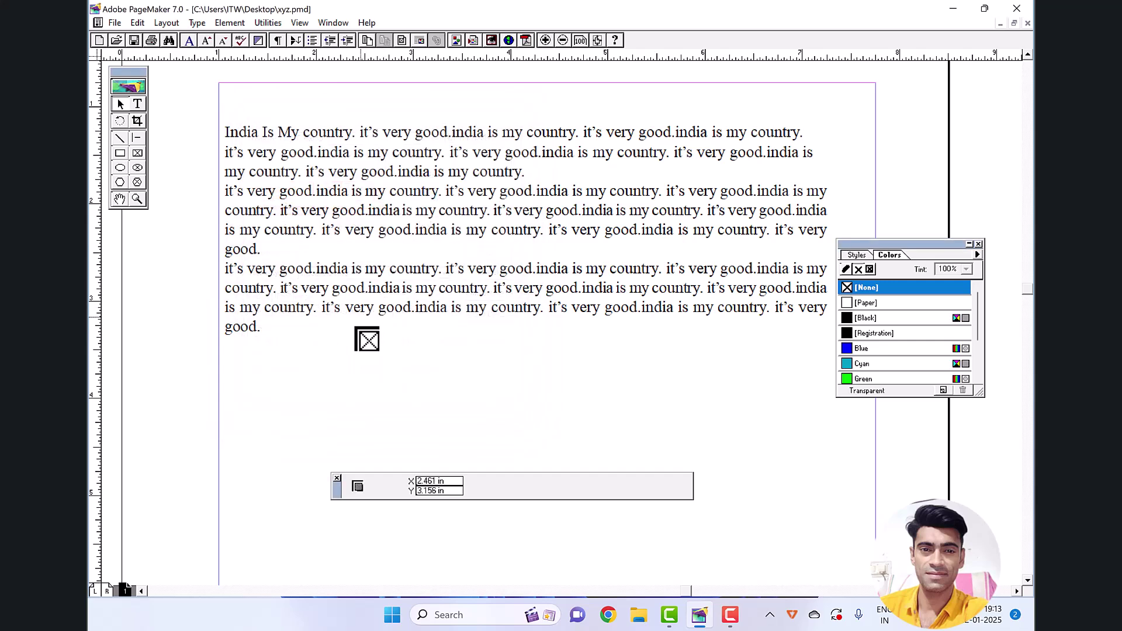
{"action": "left_click_drag", "start_coordinate": [321, 349], "coordinate": [533, 464]}
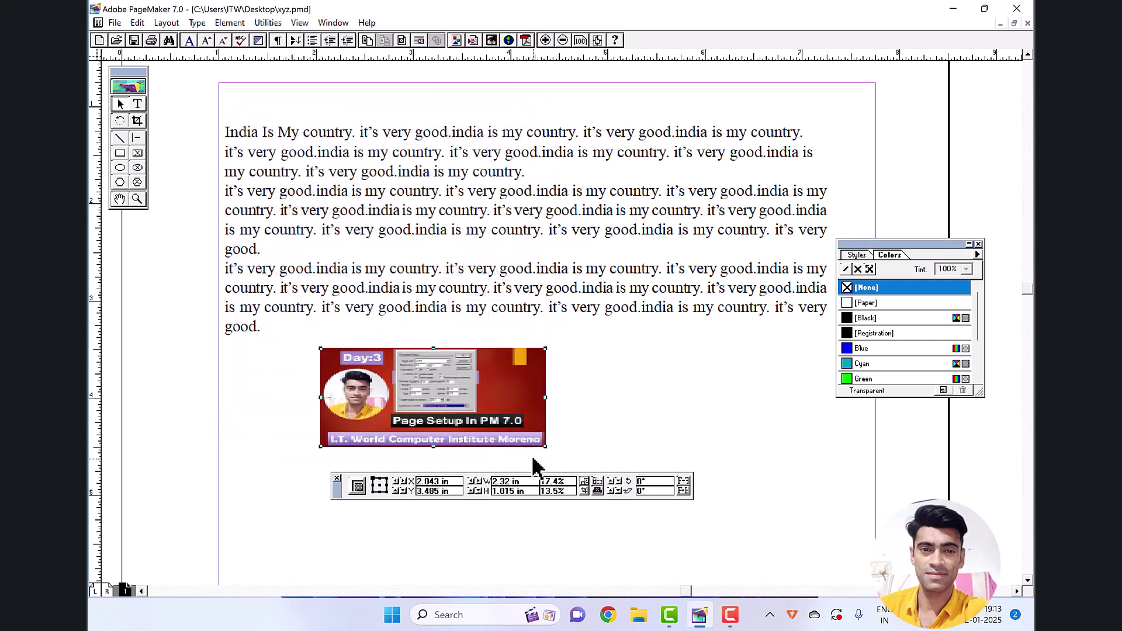
Move the placed image up over the last paragraph, and delete it from the page
{"action": "left_click_drag", "start_coordinate": [506, 409], "coordinate": [543, 378]}
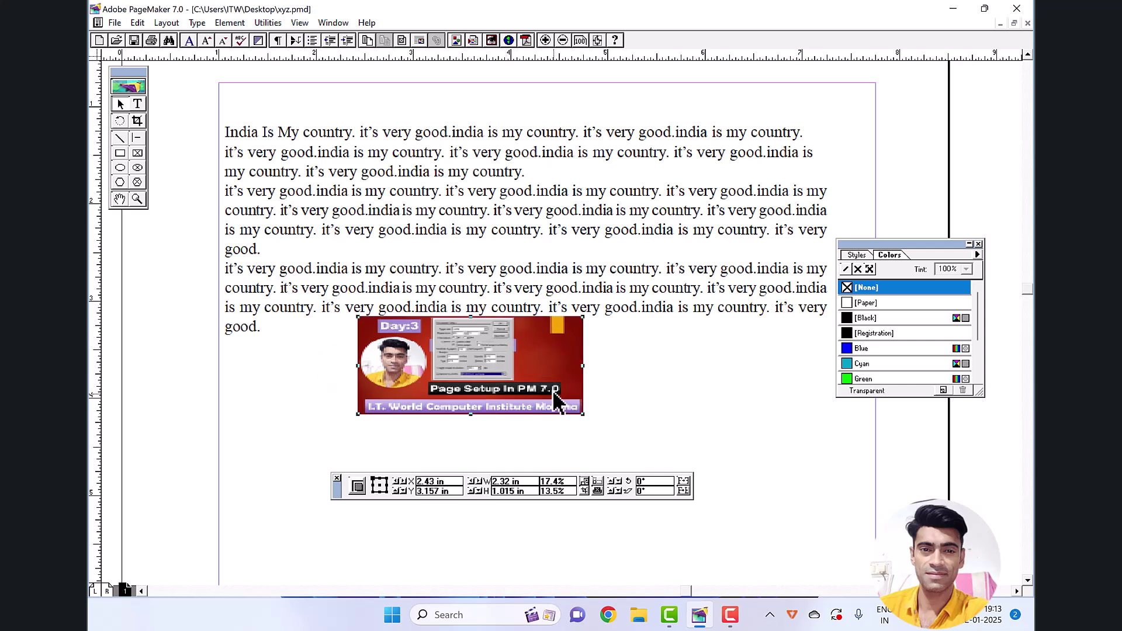
{"action": "left_click_drag", "start_coordinate": [554, 393], "coordinate": [590, 345]}
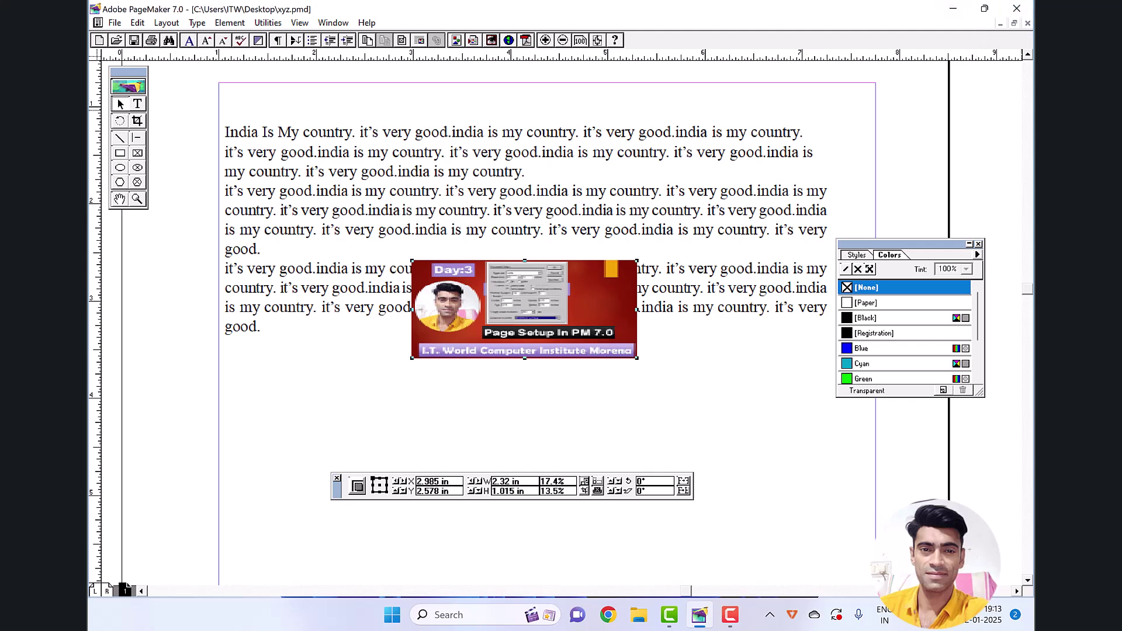
{"action": "key", "text": "Delete"}
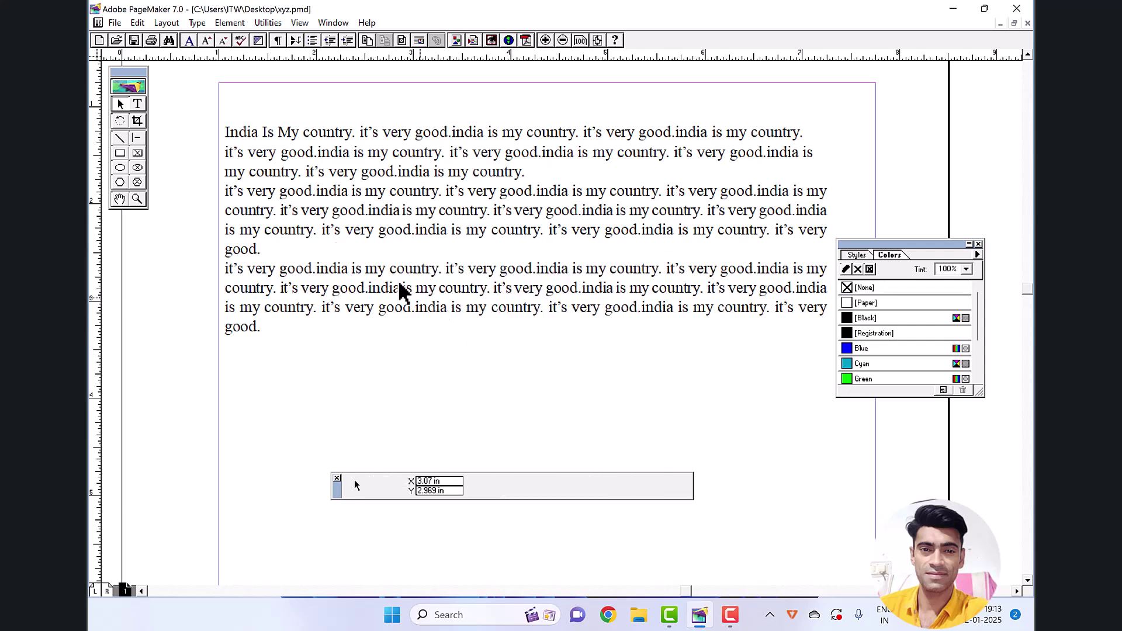
Check the source selection for acquiring an image and leave it without choosing a source
{"action": "left_click", "coordinate": [116, 18]}
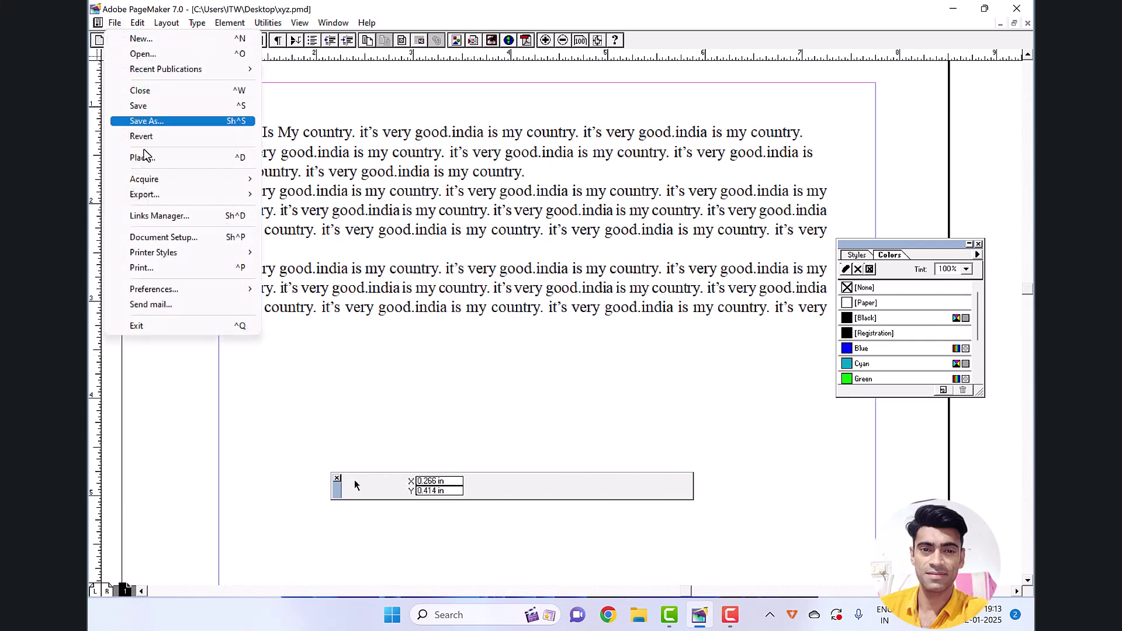
{"action": "mouse_move", "coordinate": [169, 184]}
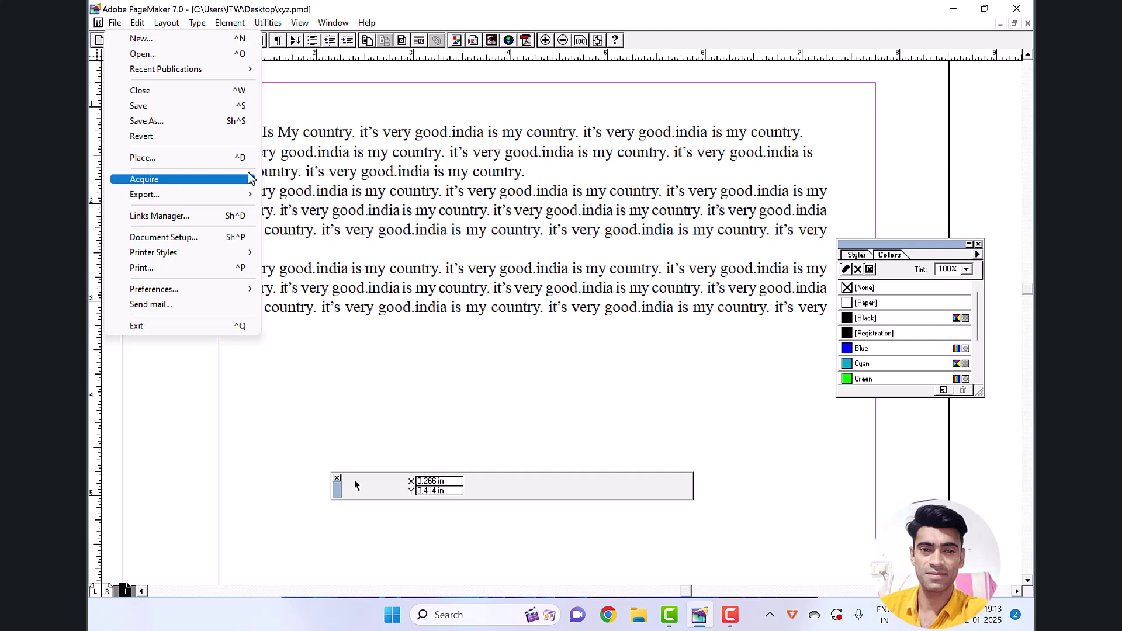
{"action": "mouse_move", "coordinate": [250, 180]}
{"action": "left_click", "coordinate": [301, 179]}
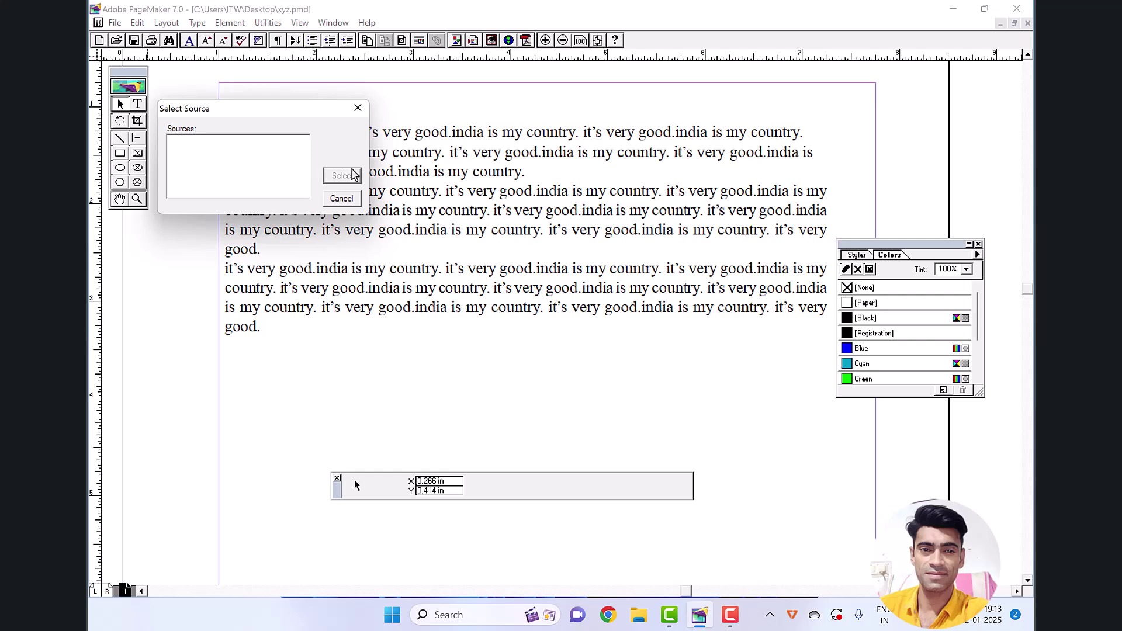
{"action": "left_click", "coordinate": [342, 198]}
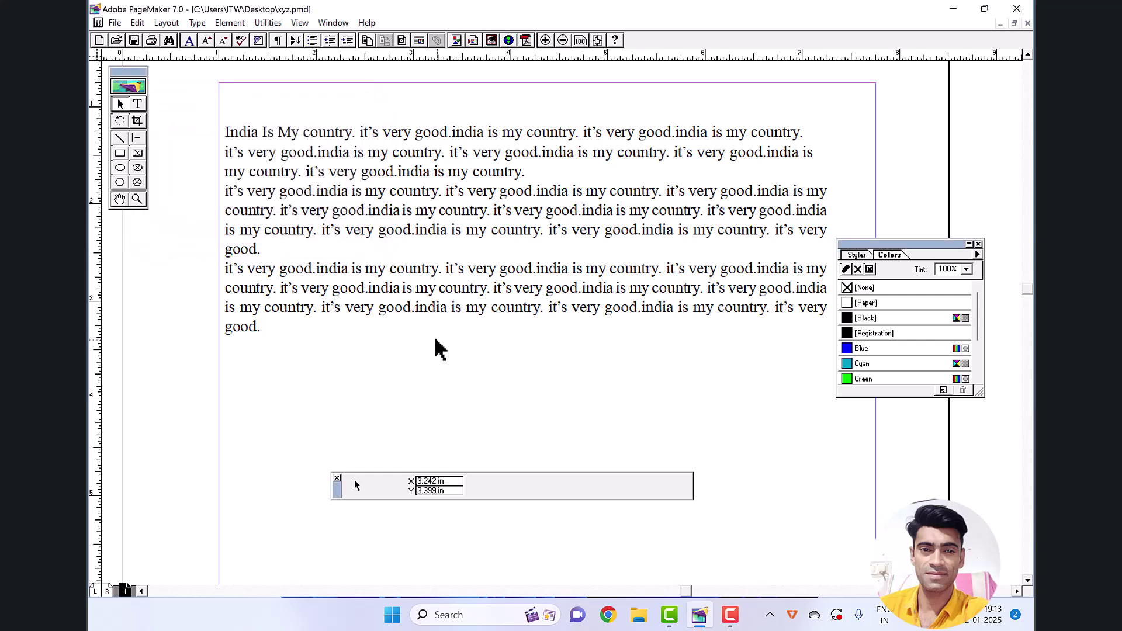
Try to export the publication to Adobe PDF, choosing to save it before the export
{"action": "left_click", "coordinate": [115, 24]}
{"action": "mouse_move", "coordinate": [214, 196]}
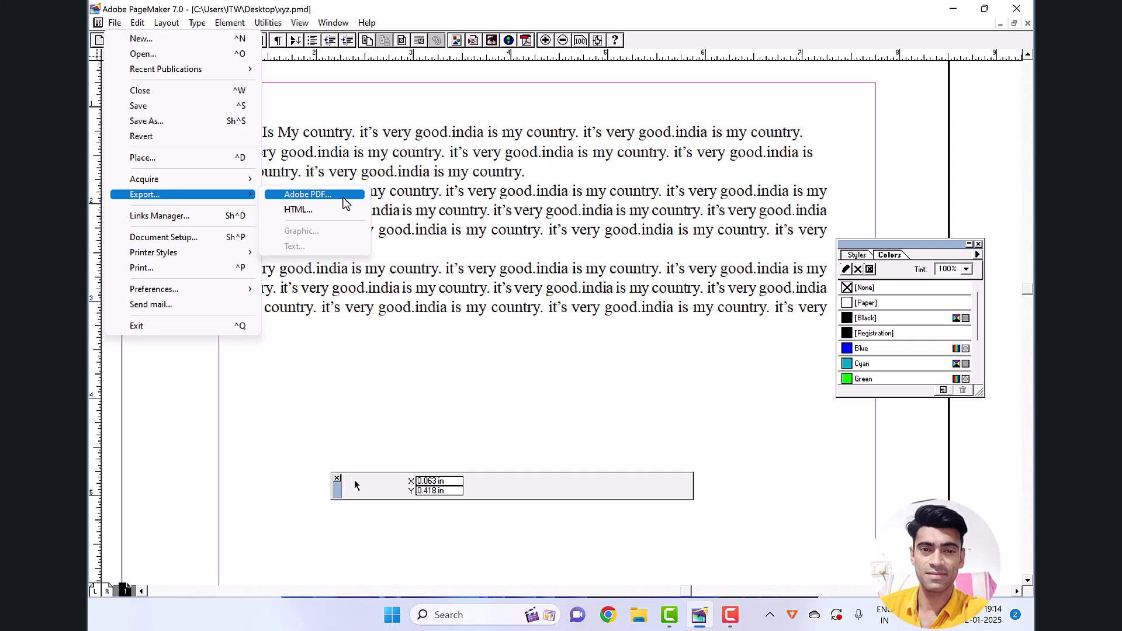
{"action": "left_click", "coordinate": [345, 202]}
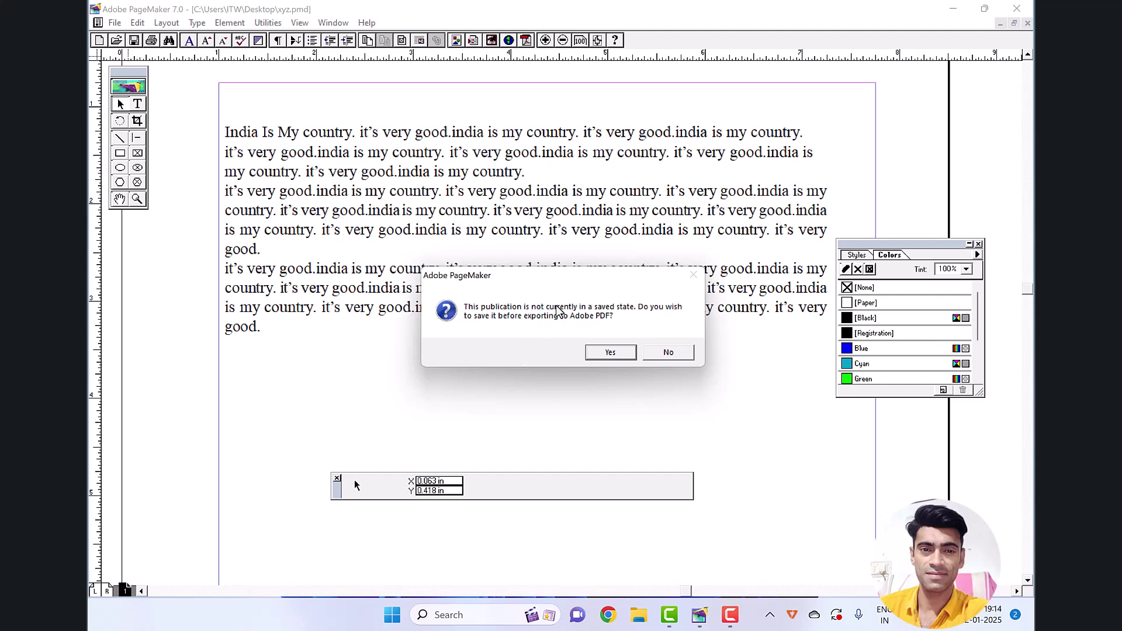
{"action": "left_click", "coordinate": [610, 352]}
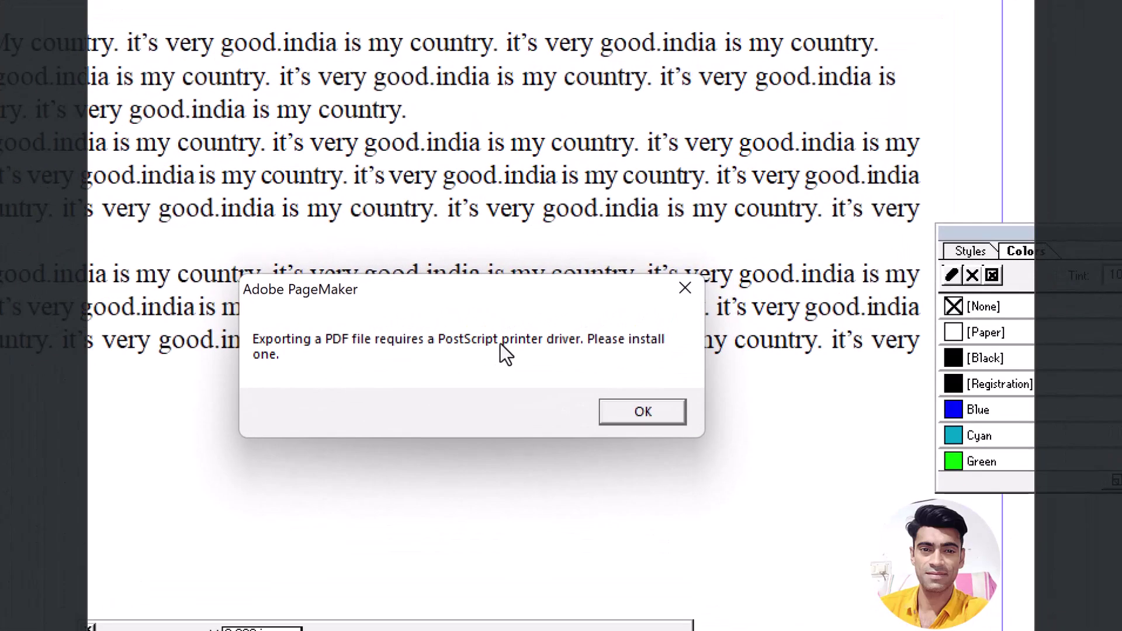
{"action": "left_click", "coordinate": [642, 410]}
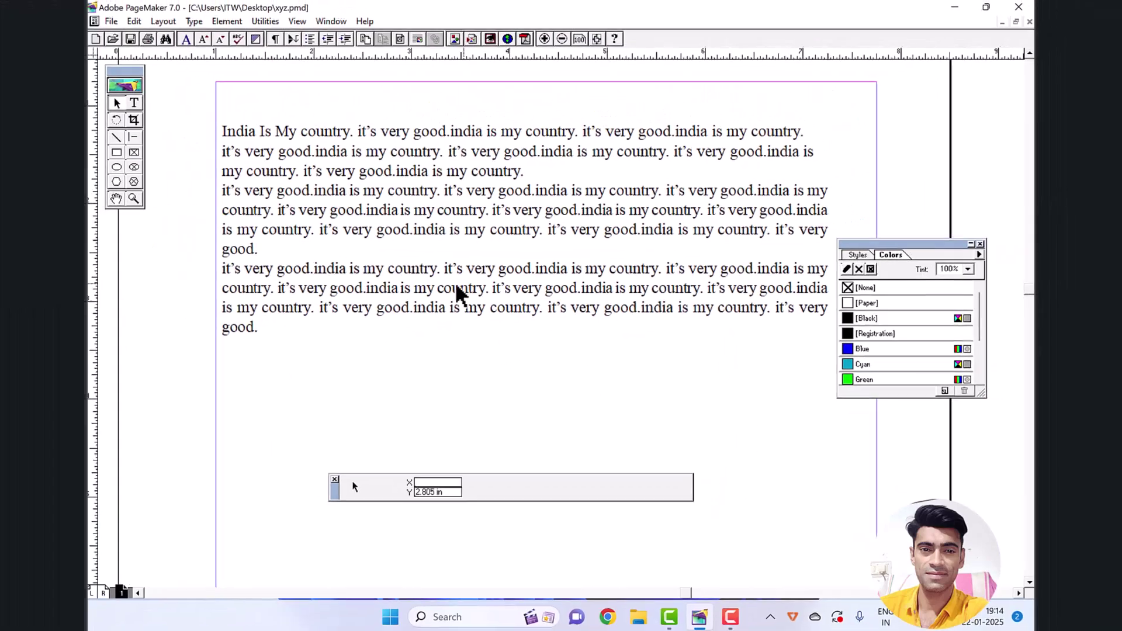
Review the page size, orientation and margin options in Document Setup without changing them
{"action": "left_click", "coordinate": [108, 21]}
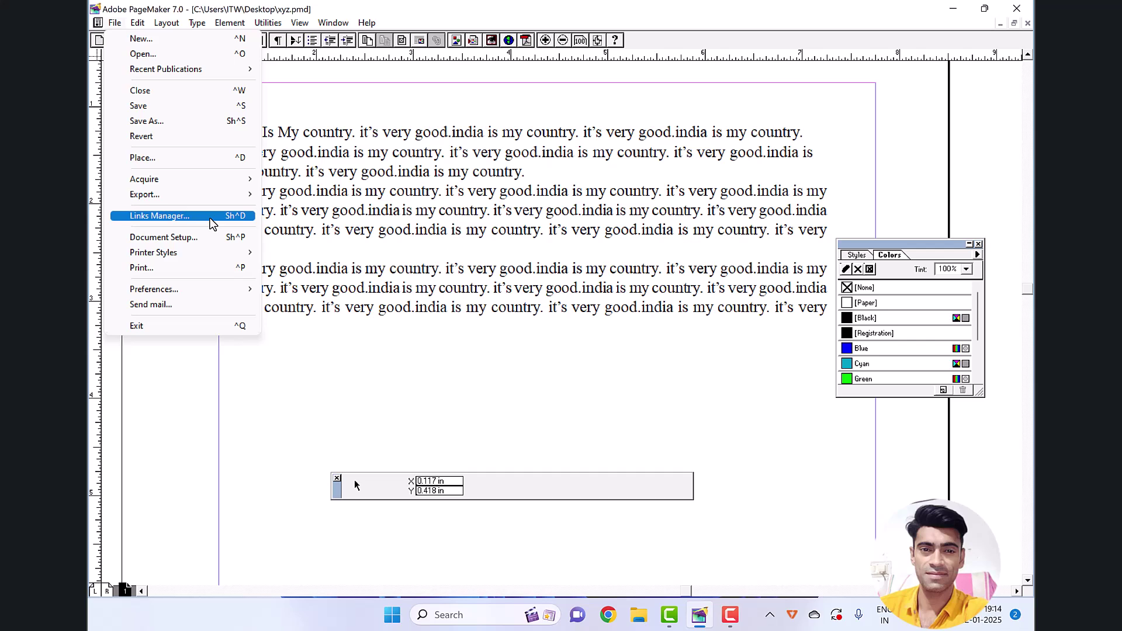
{"action": "left_click", "coordinate": [210, 238]}
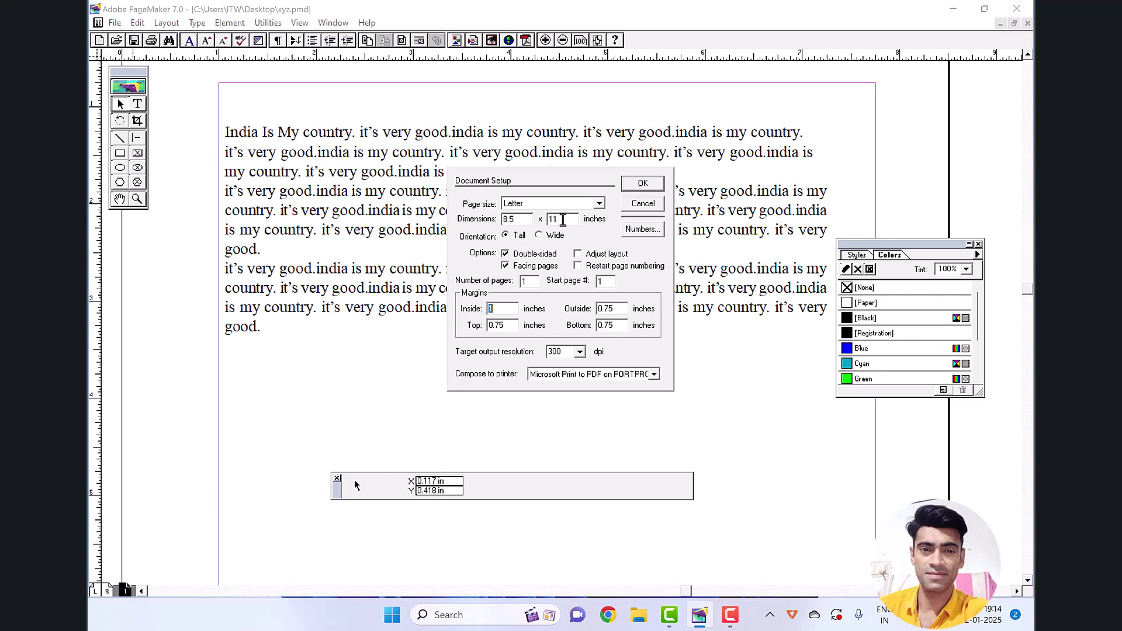
{"action": "left_click", "coordinate": [645, 202]}
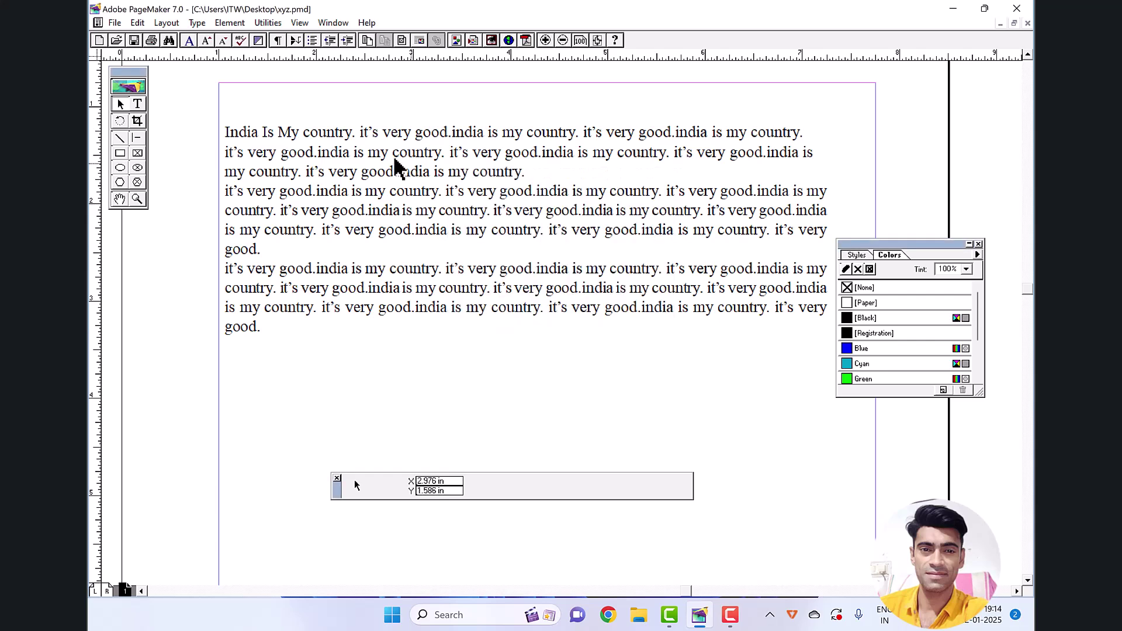
Review the printer, copies, page range and orientation options for printing the publication, and leave without printing
{"action": "left_click", "coordinate": [114, 23]}
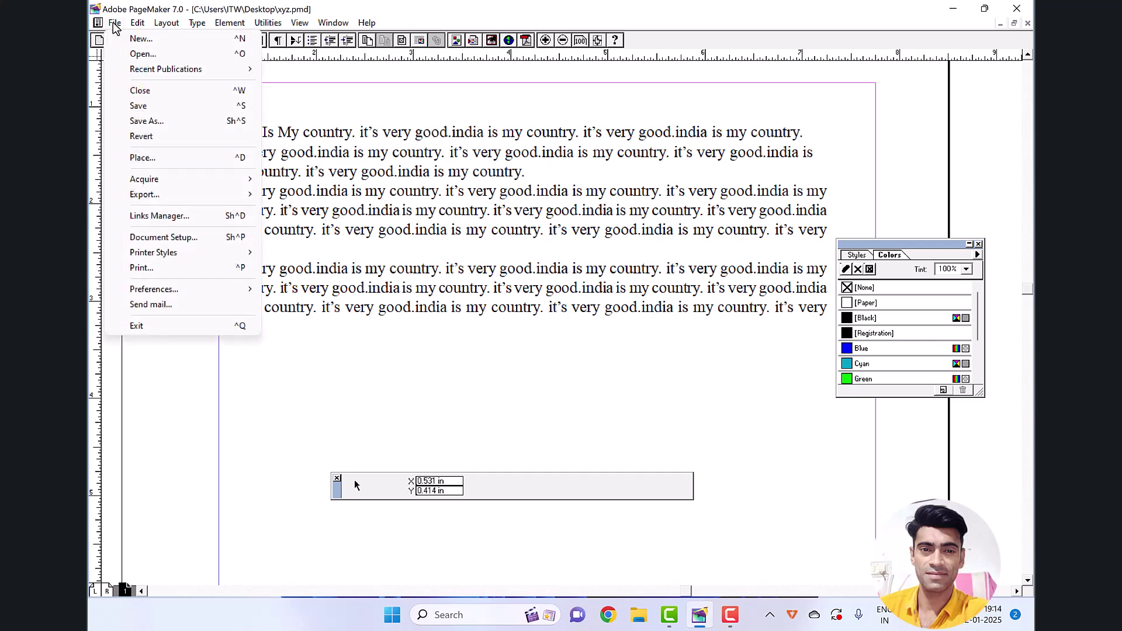
{"action": "mouse_move", "coordinate": [208, 258]}
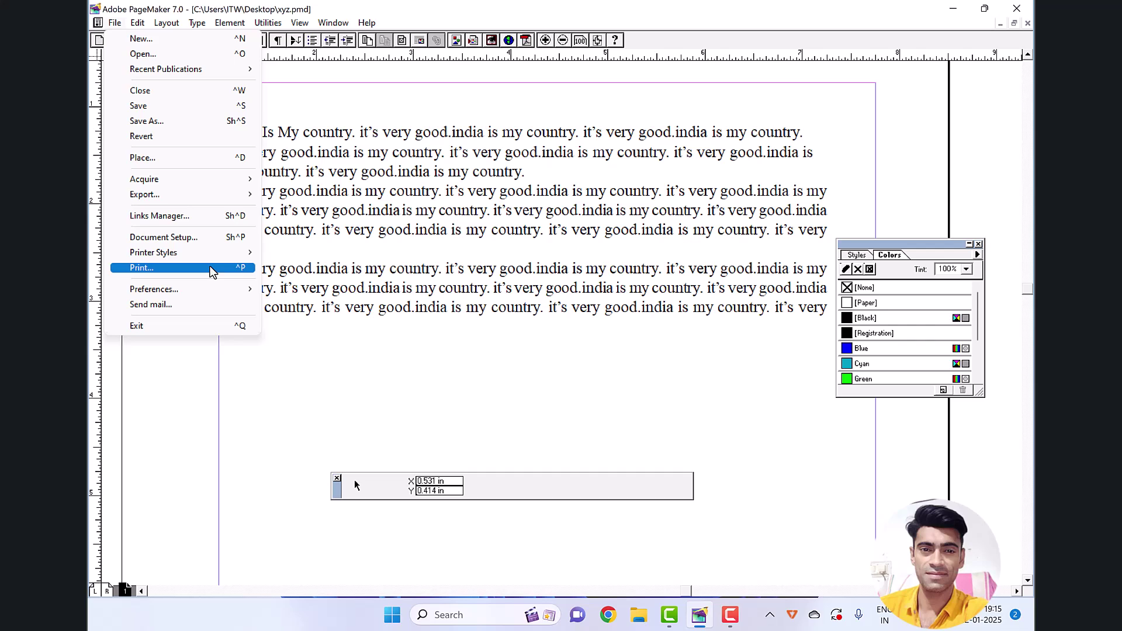
{"action": "left_click", "coordinate": [210, 267]}
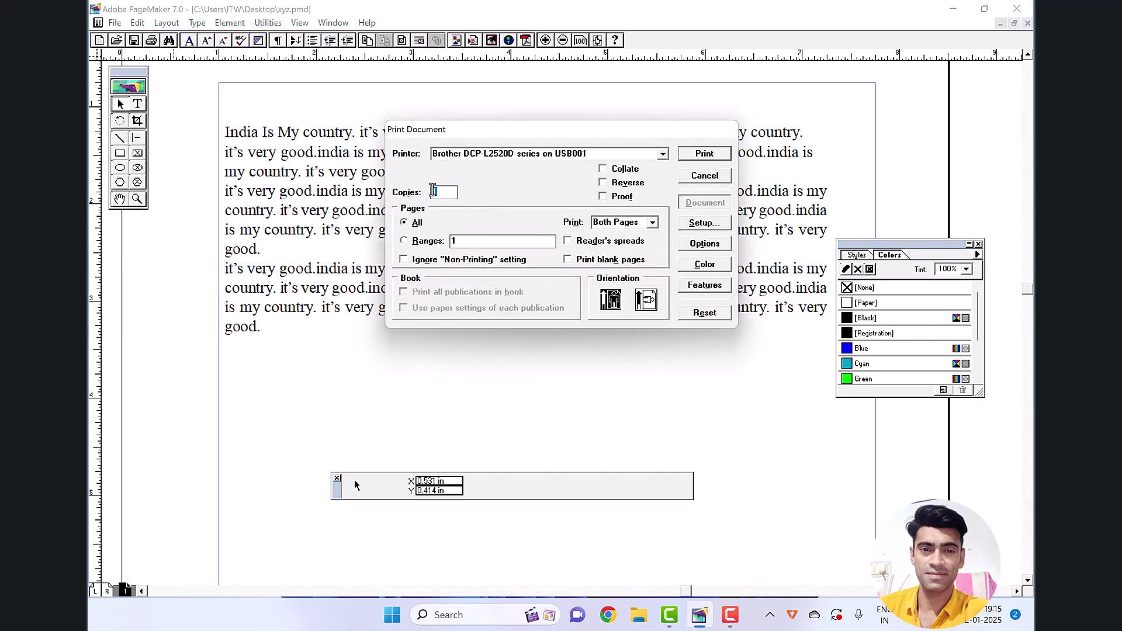
{"action": "left_click", "coordinate": [418, 224]}
{"action": "left_click", "coordinate": [452, 240]}
{"action": "left_click", "coordinate": [647, 301]}
{"action": "left_click", "coordinate": [613, 309]}
{"action": "left_click", "coordinate": [703, 175]}
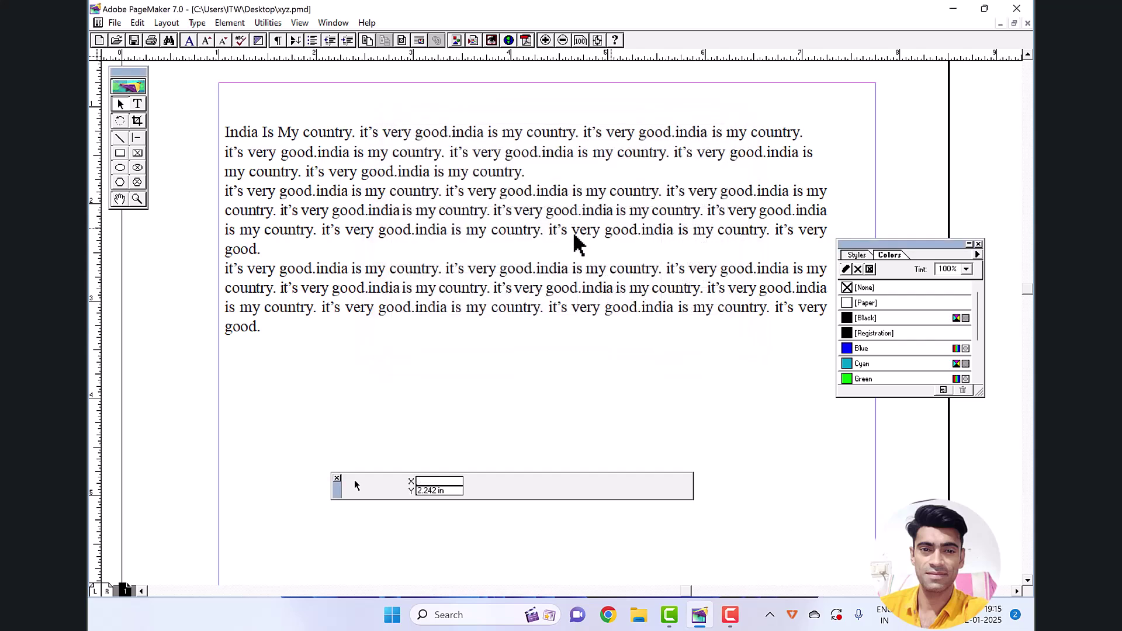
{"action": "left_click", "coordinate": [115, 22]}
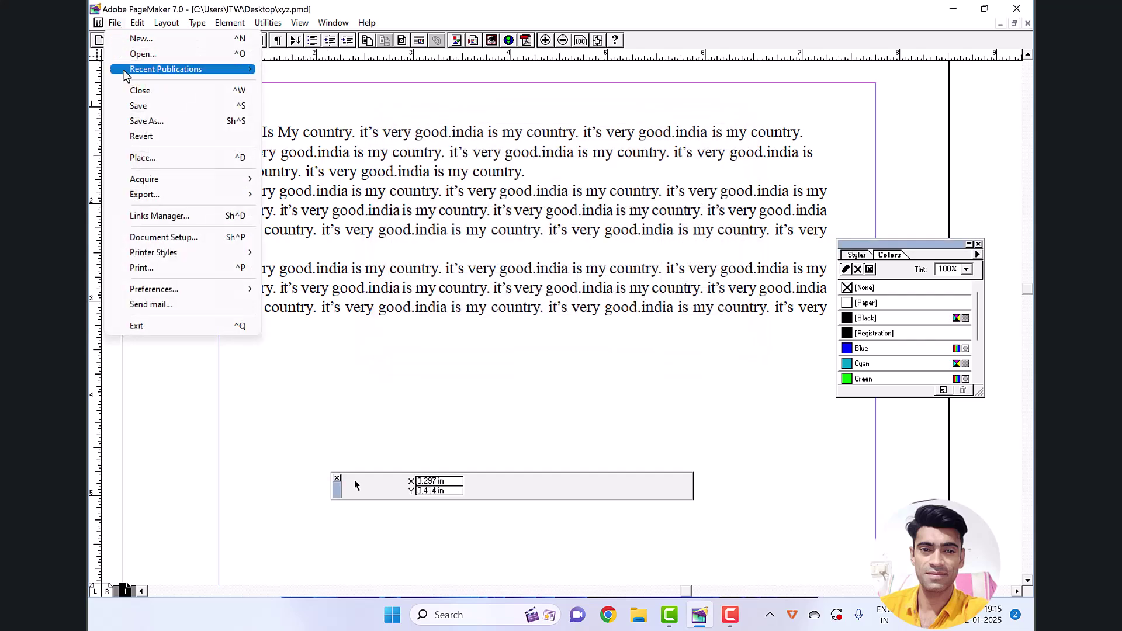
{"action": "mouse_move", "coordinate": [226, 291]}
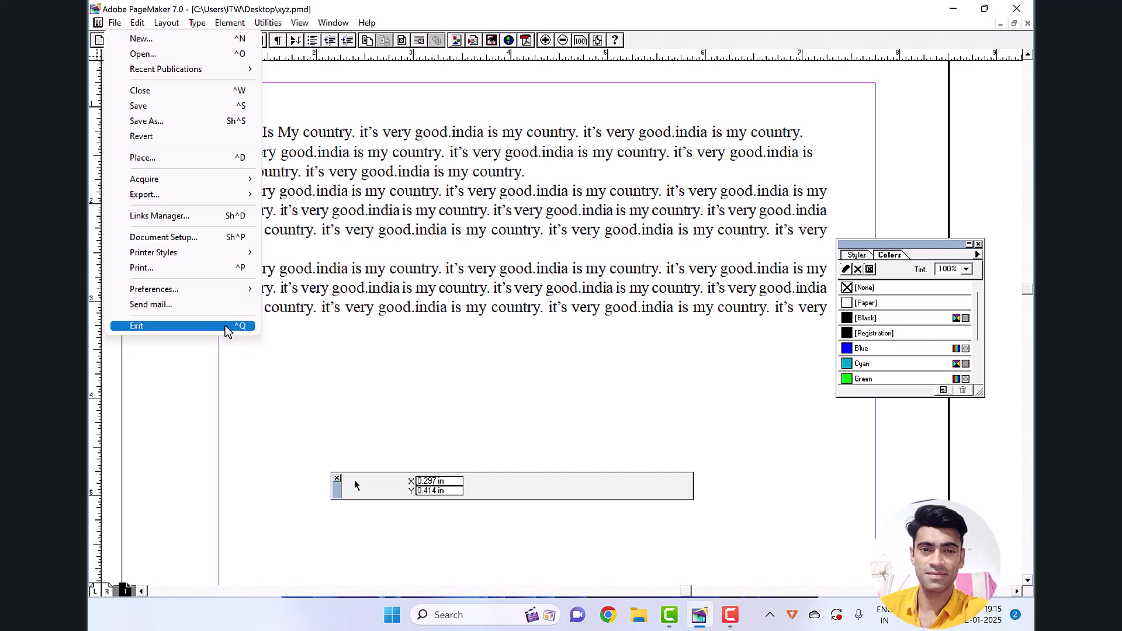
{"action": "left_click", "coordinate": [400, 313]}
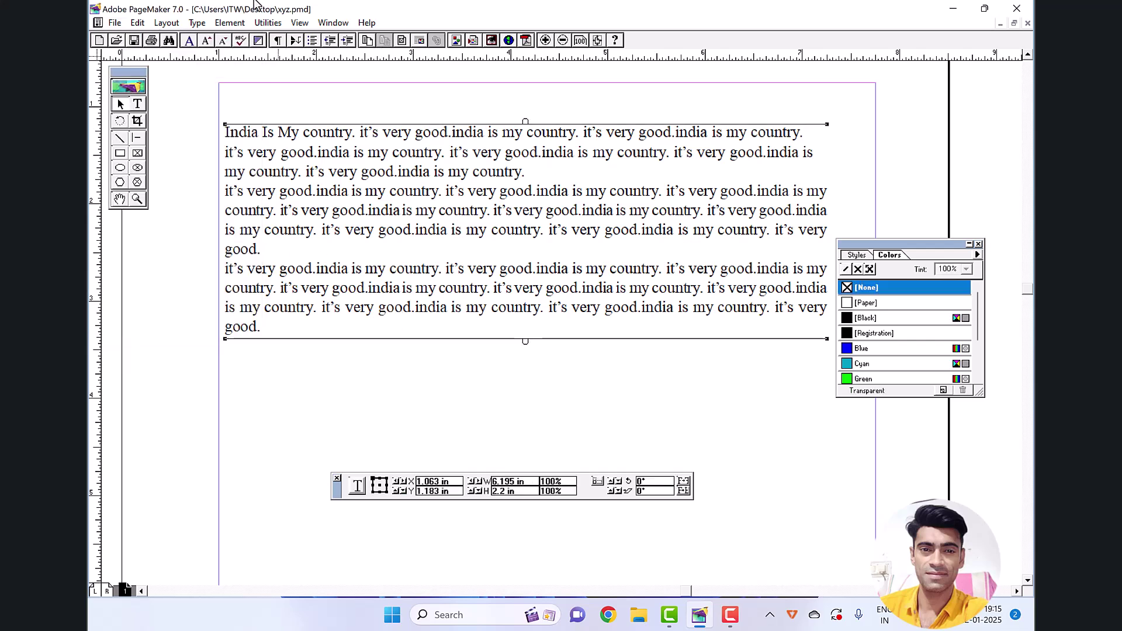
Delete the three-paragraph text block from the page, and undo the deletion
{"action": "left_click", "coordinate": [138, 23]}
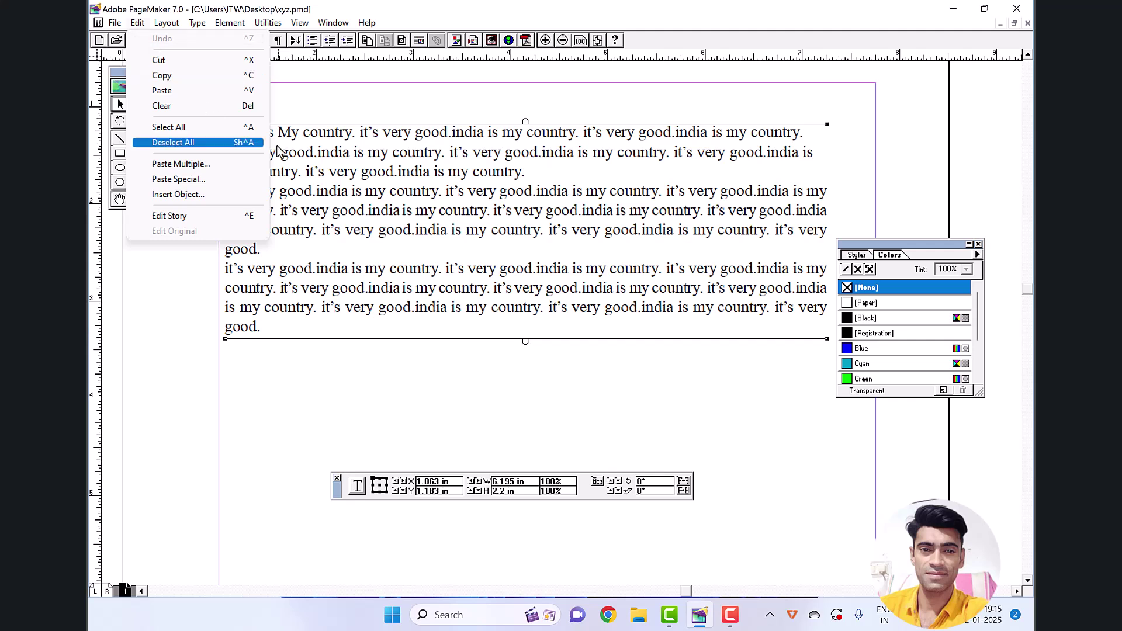
{"action": "left_click", "coordinate": [378, 183]}
{"action": "key", "text": "Delete"}
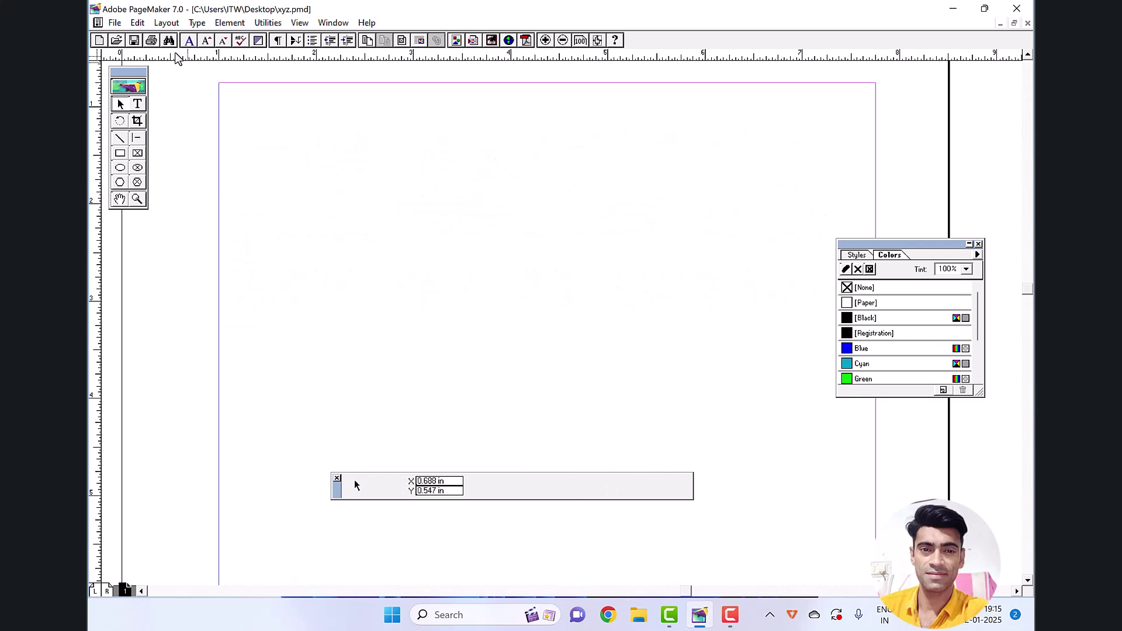
{"action": "left_click", "coordinate": [138, 23]}
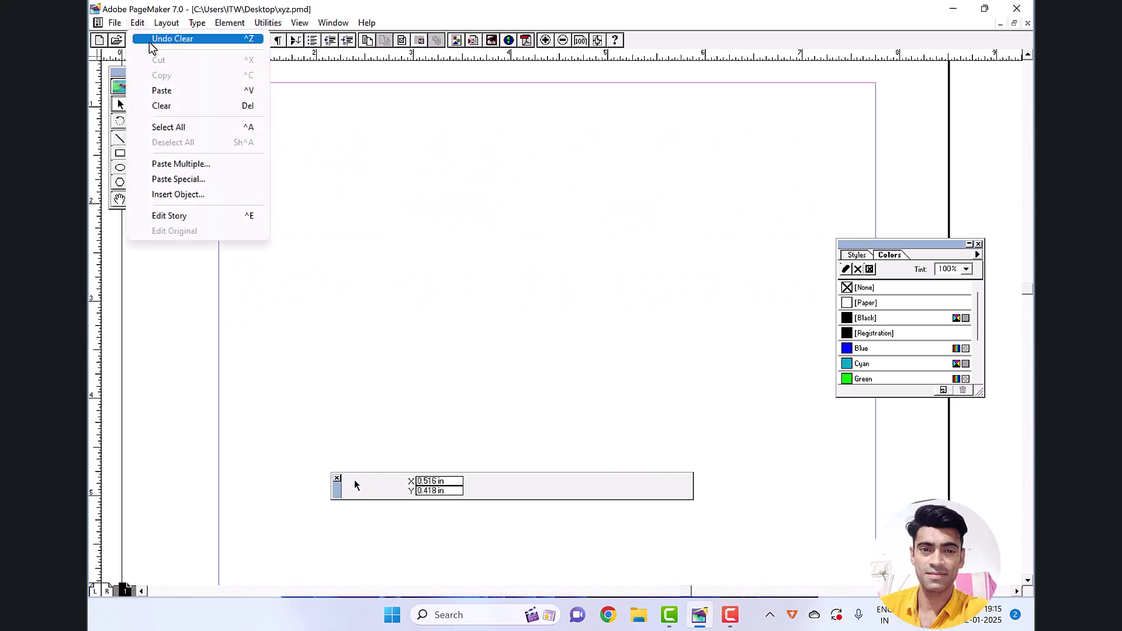
{"action": "left_click", "coordinate": [169, 38]}
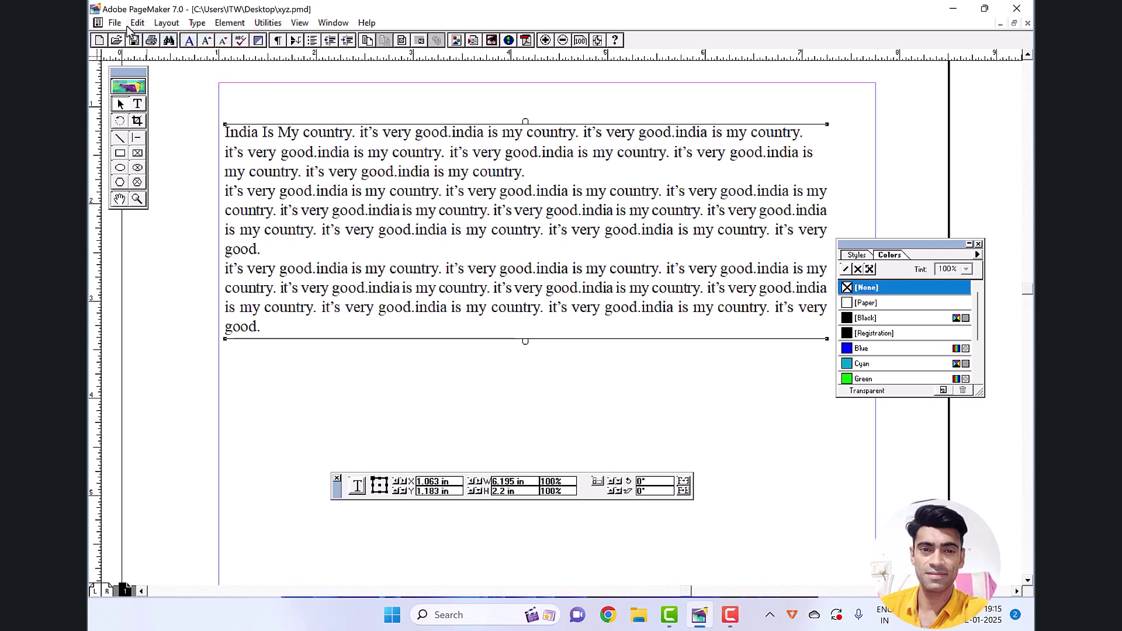
Copy the three-paragraph text block, paste a duplicate and place it directly below the original at about X 1 in, Y 3.5 in
{"action": "left_click", "coordinate": [138, 24]}
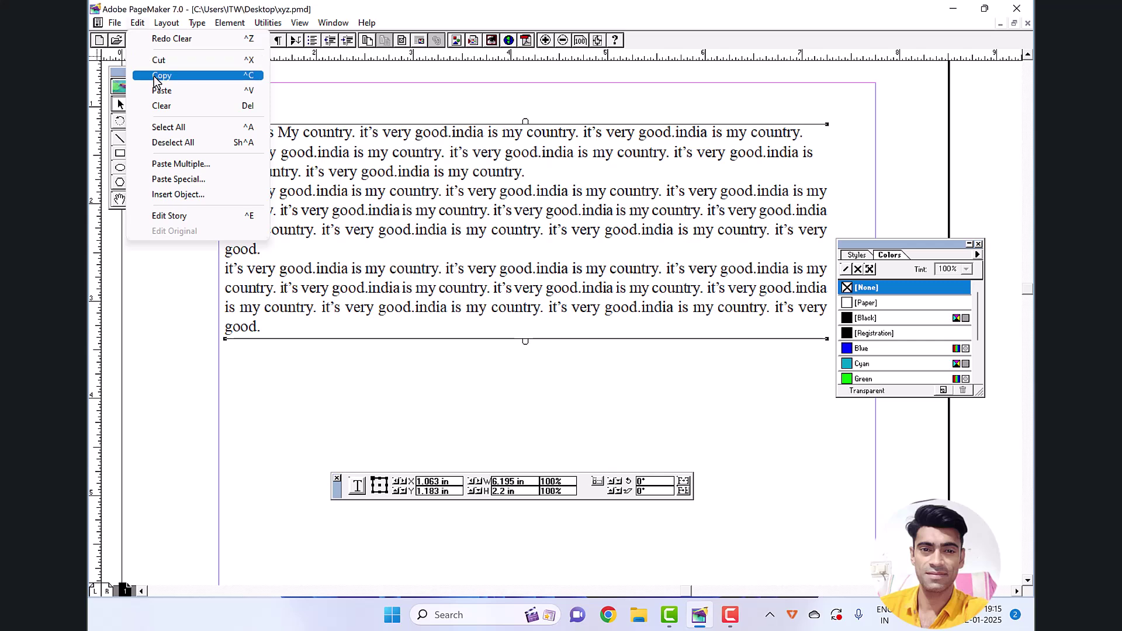
{"action": "left_click", "coordinate": [157, 75]}
{"action": "left_click", "coordinate": [137, 24]}
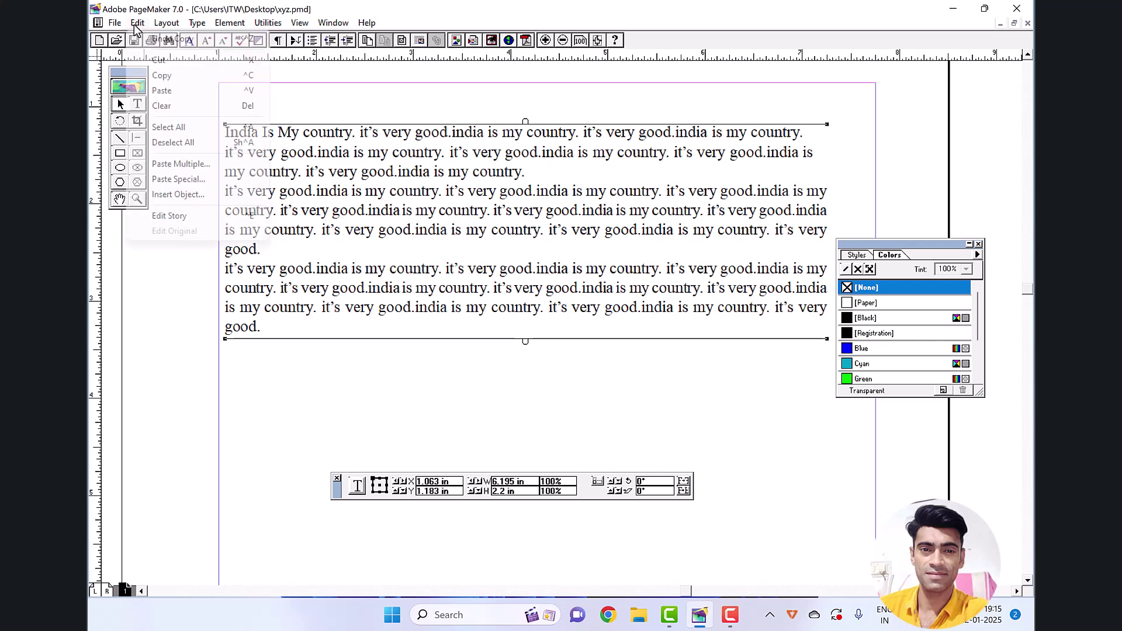
{"action": "left_click", "coordinate": [158, 91]}
{"action": "left_click_drag", "start_coordinate": [294, 208], "coordinate": [299, 401]}
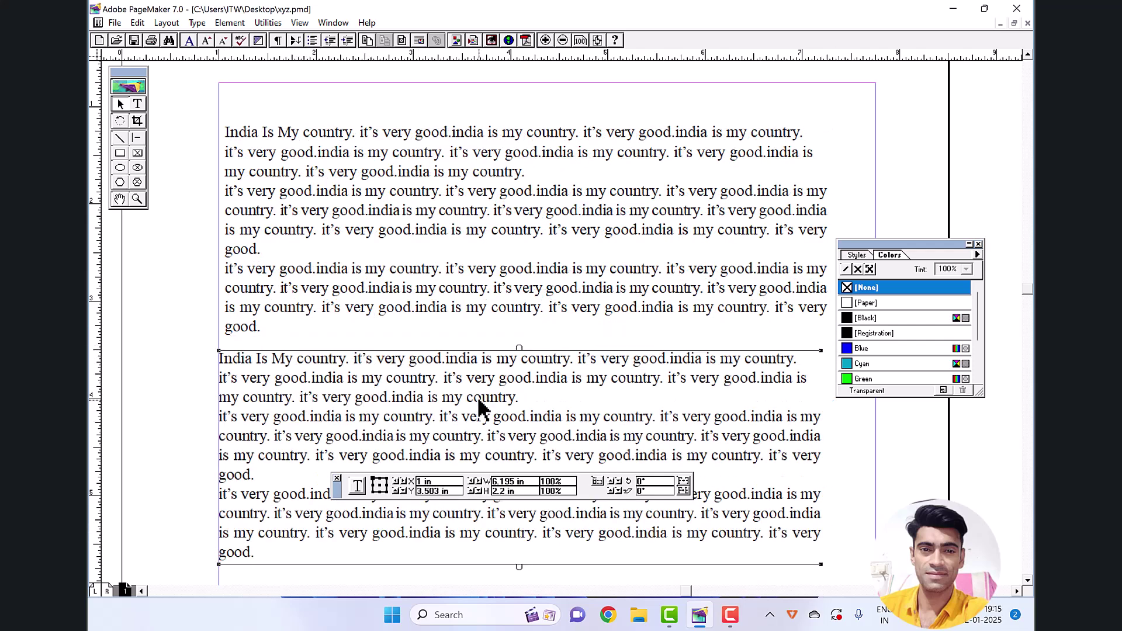
Select all the text blocks in the publication, and deselect them all again
{"action": "left_click", "coordinate": [171, 103]}
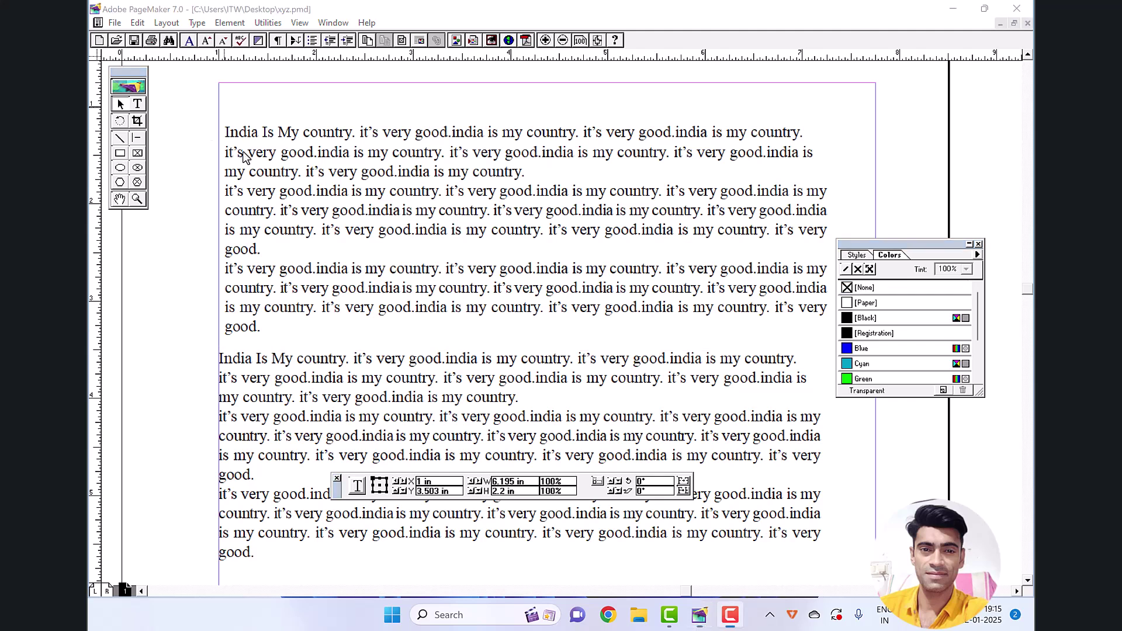
{"action": "left_click", "coordinate": [424, 546]}
{"action": "left_click", "coordinate": [137, 23]}
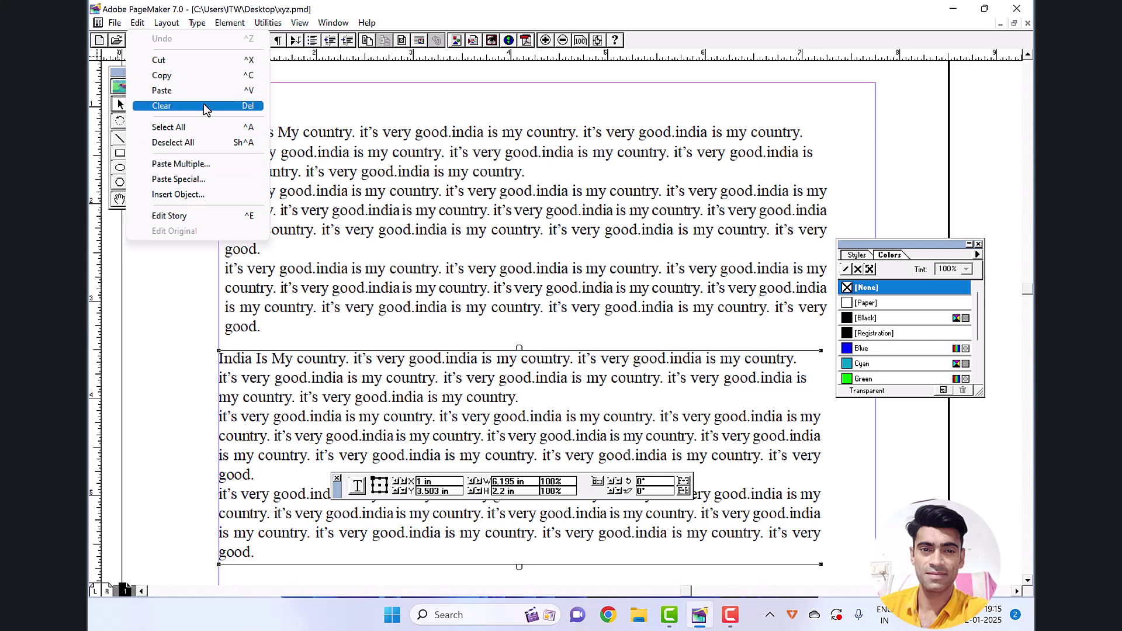
{"action": "left_click", "coordinate": [201, 127]}
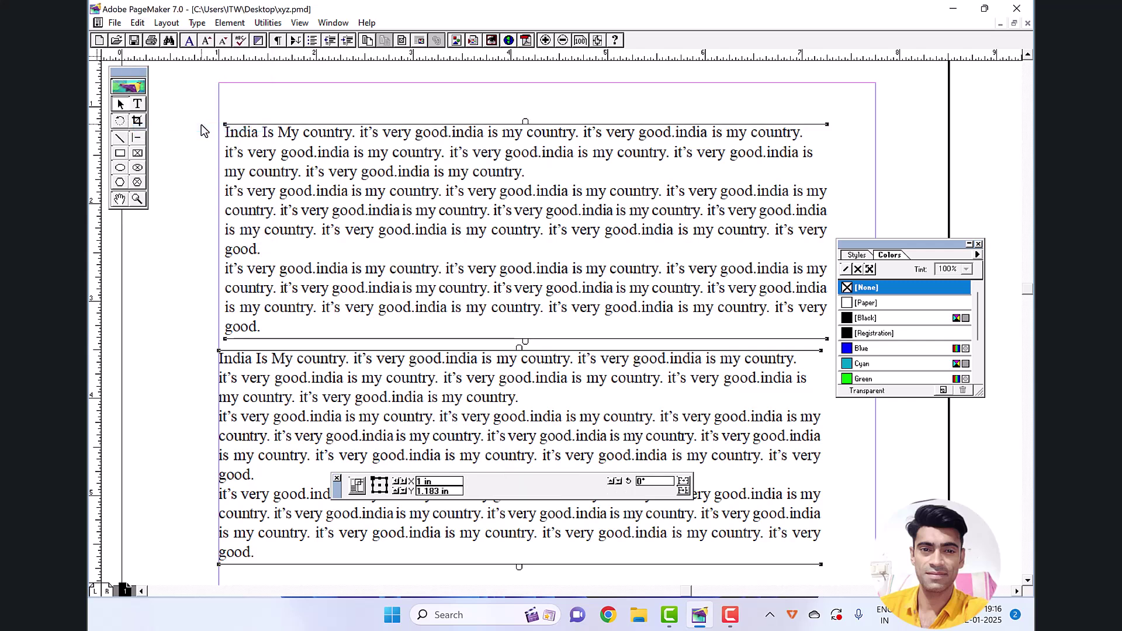
{"action": "left_click", "coordinate": [139, 23]}
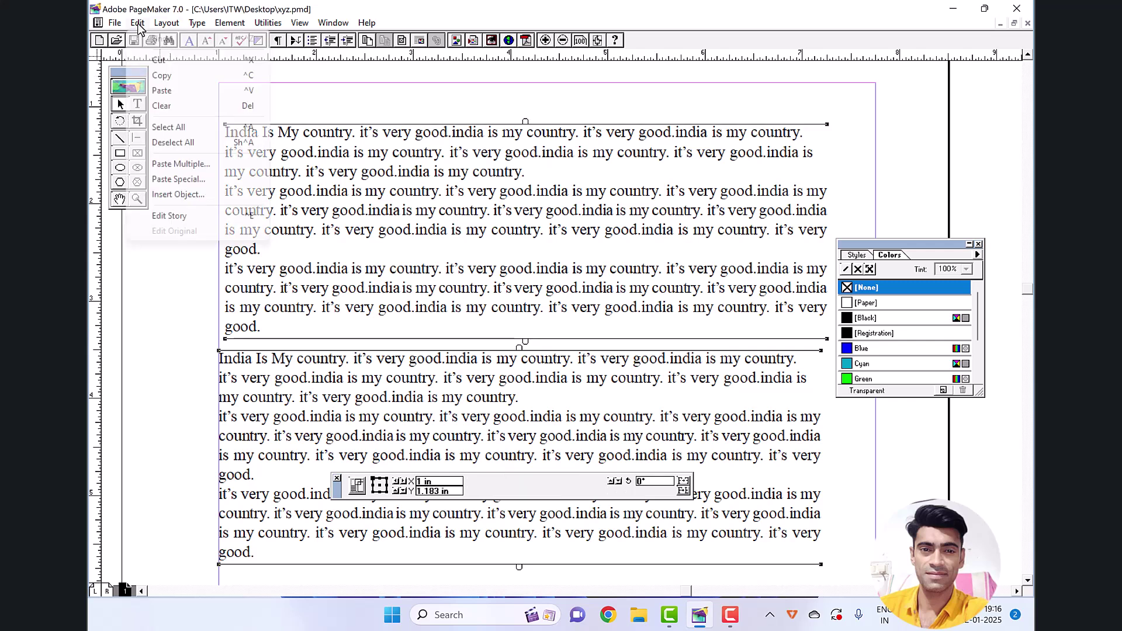
{"action": "left_click", "coordinate": [189, 145]}
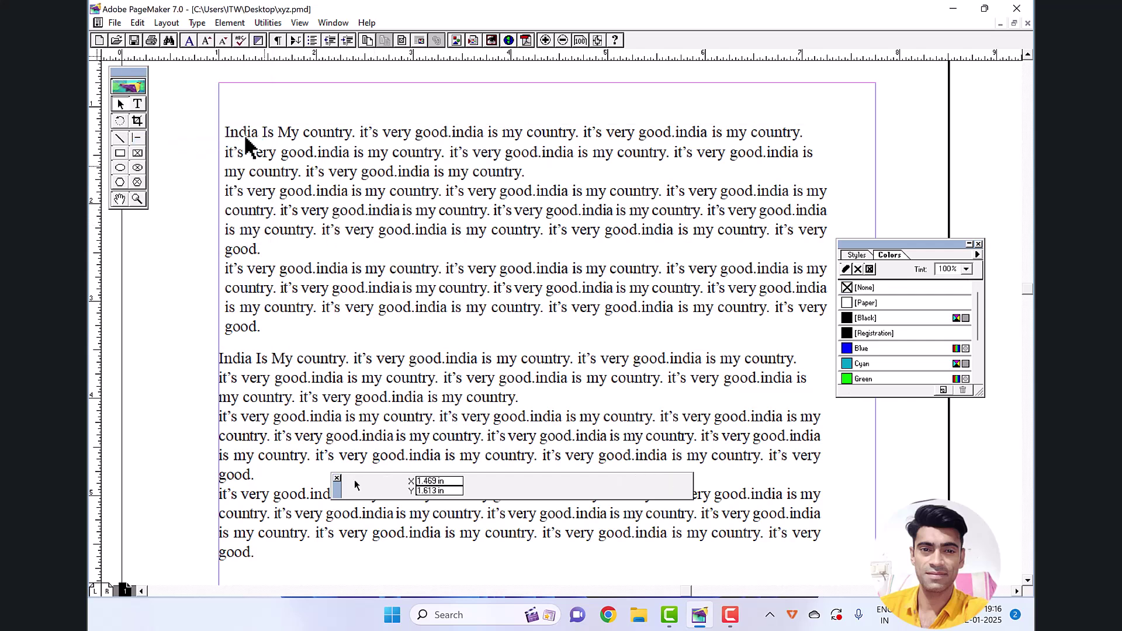
Delete the pasted lower copy of the text block, keeping the original above it
{"action": "left_click", "coordinate": [138, 23]}
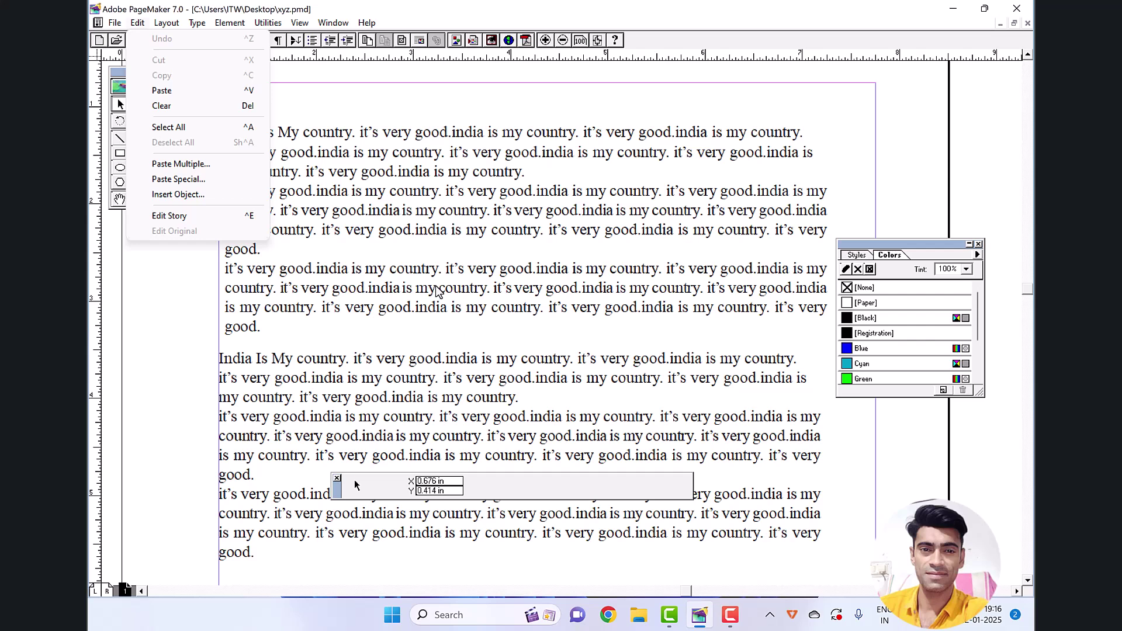
{"action": "left_click", "coordinate": [454, 272]}
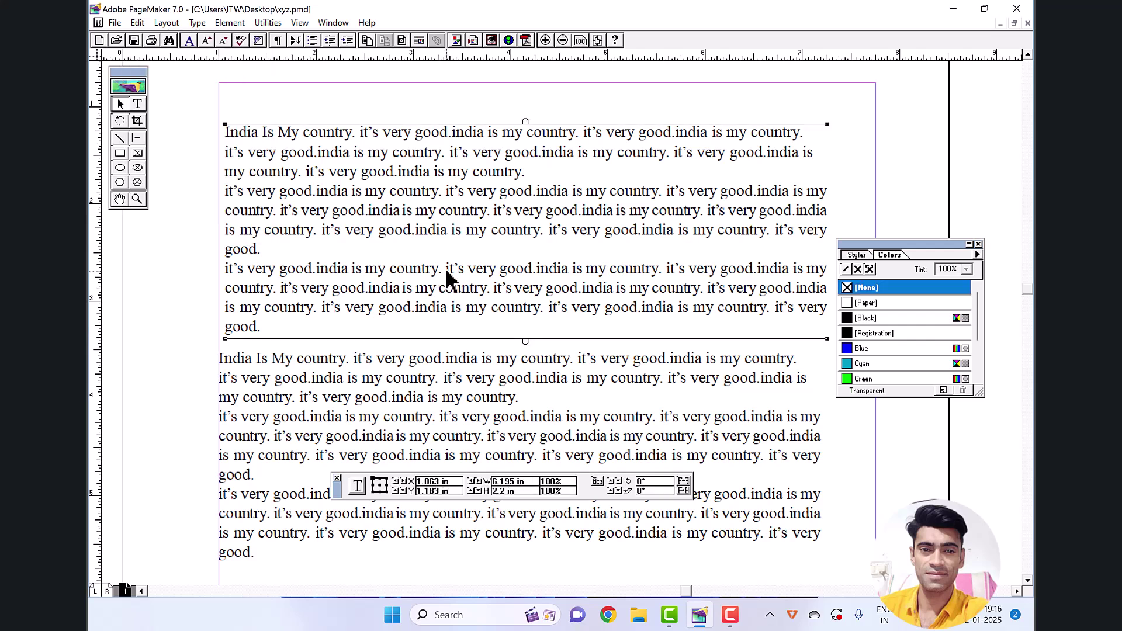
{"action": "left_click", "coordinate": [406, 409]}
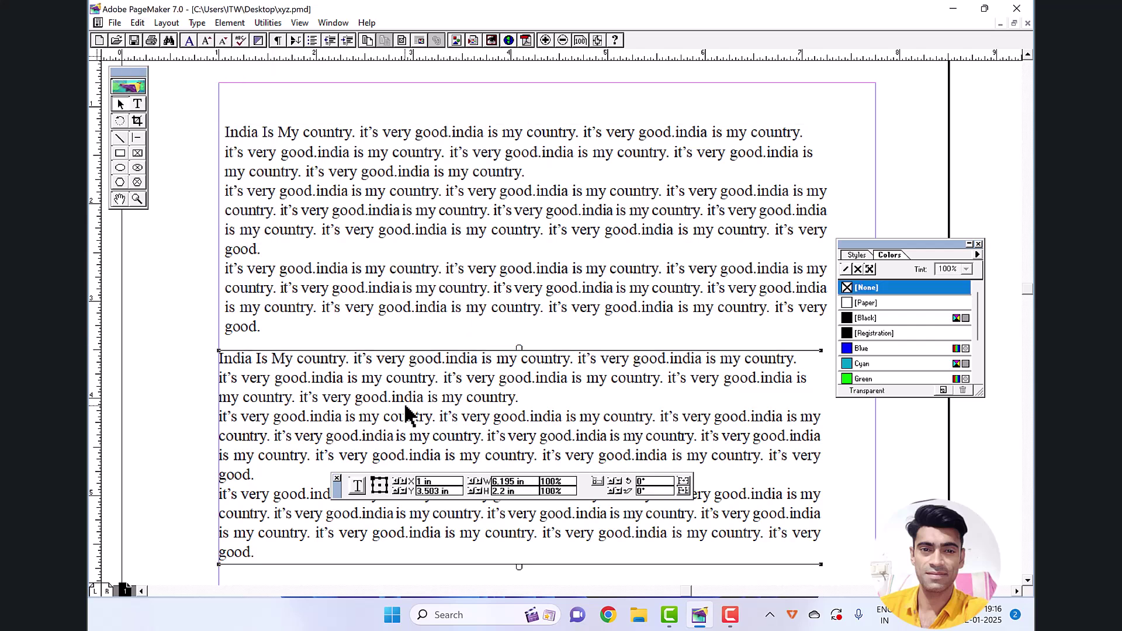
{"action": "key", "text": "Delete"}
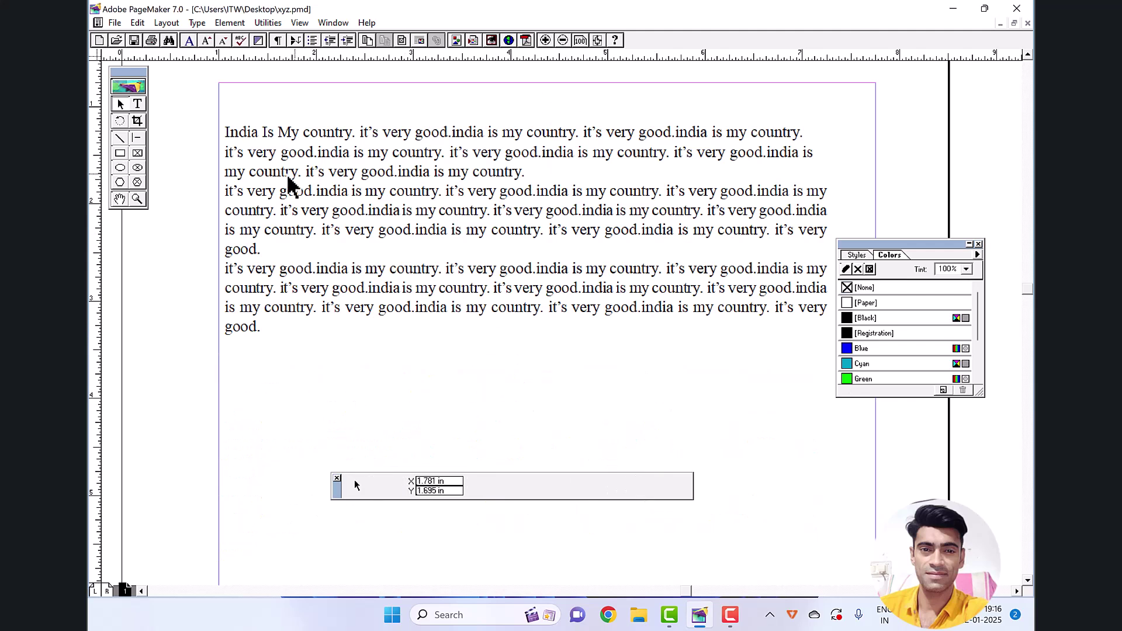
Add a text block about 4.3 in wide below the last paragraph, reading "I.T. WORLD COMPUTER INSTITUTE MORENA"
{"action": "left_click", "coordinate": [120, 199]}
{"action": "left_click_drag", "start_coordinate": [340, 320], "coordinate": [390, 238]}
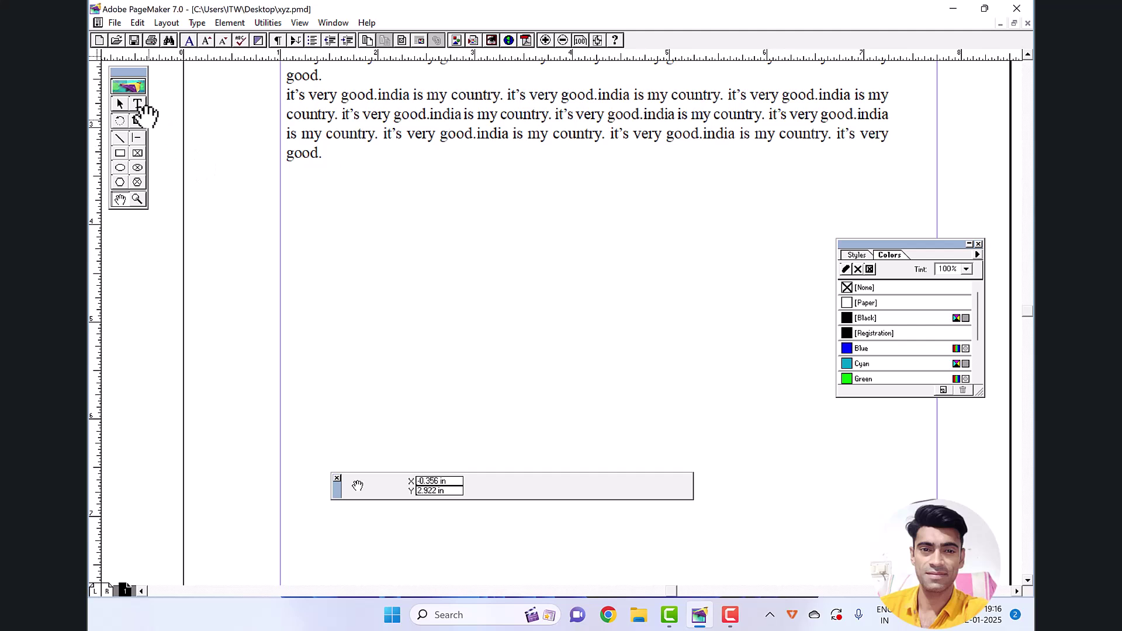
{"action": "left_click", "coordinate": [141, 106]}
{"action": "left_click_drag", "start_coordinate": [293, 185], "coordinate": [714, 305]}
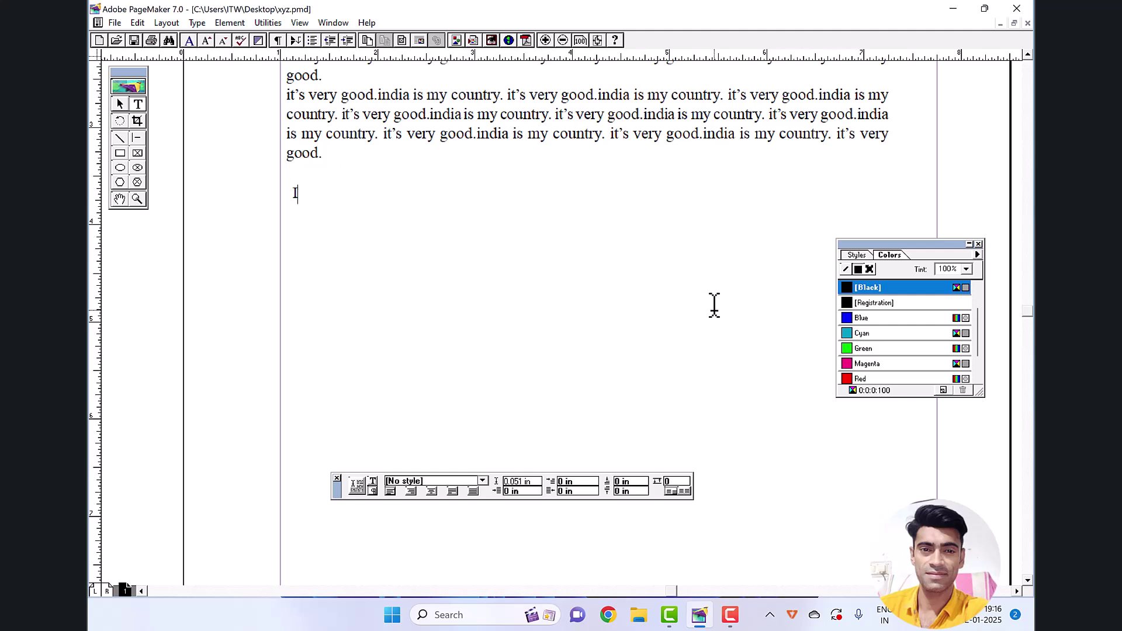
{"action": "type", "text": "I.T. WORLD COPO"}
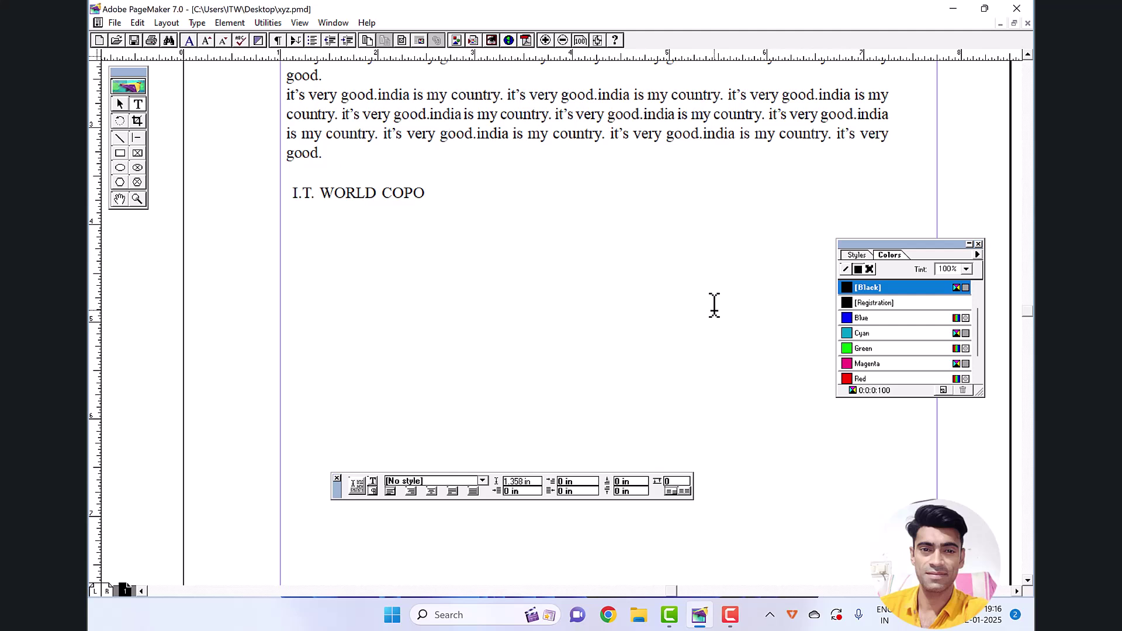
{"action": "key", "text": "BackSpace"}
{"action": "key", "text": "BackSpace"}
{"action": "type", "text": "MPUTER INSTITUTE MOE"}
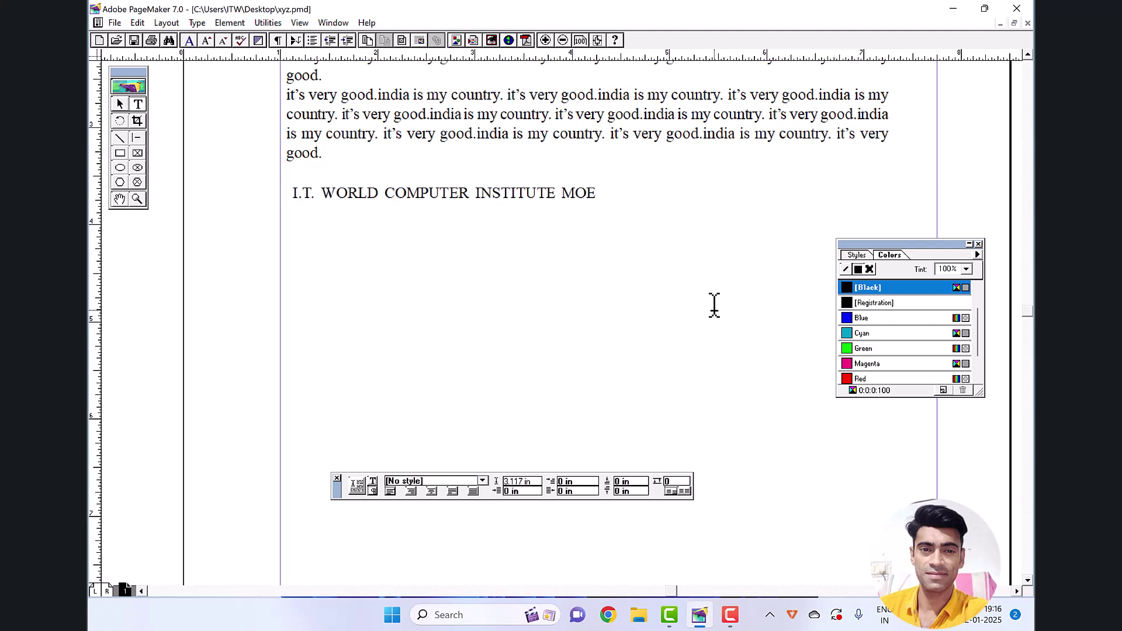
{"action": "key", "text": "BackSpace"}
{"action": "type", "text": "REN"}
{"action": "key", "text": "BackSpace"}
{"action": "key", "text": "BackSpace"}
{"action": "type", "text": "ENA"}
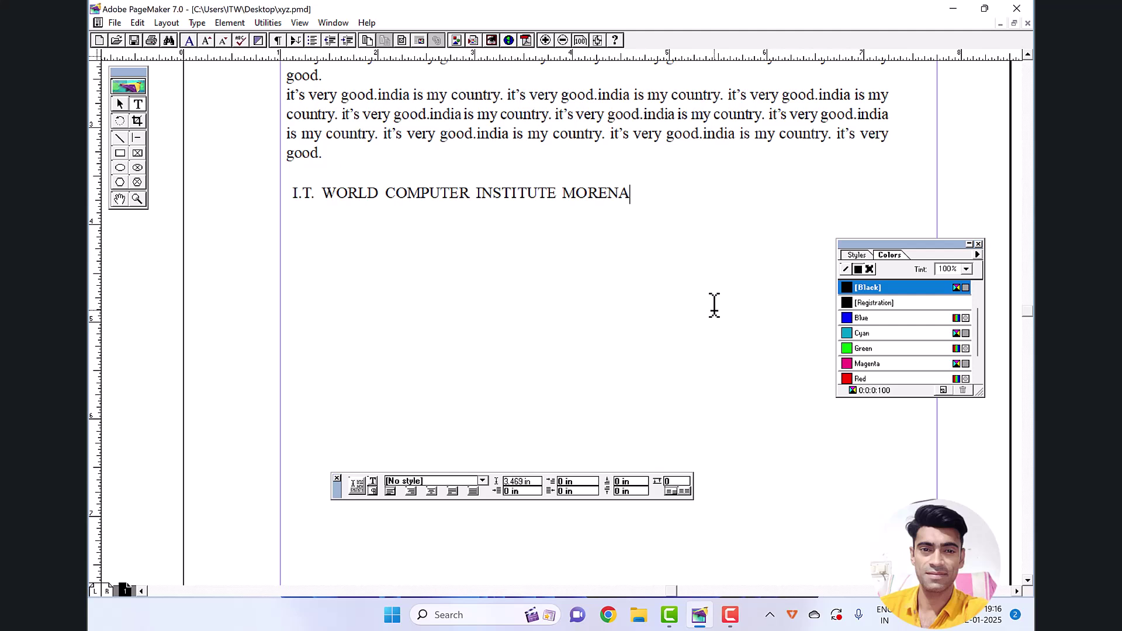
Copy the institute name text block and paste 5 copies of it with a horizontal offset of 0 and a vertical offset of 0.5 inches
{"action": "left_click", "coordinate": [119, 105]}
{"action": "left_click", "coordinate": [342, 190]}
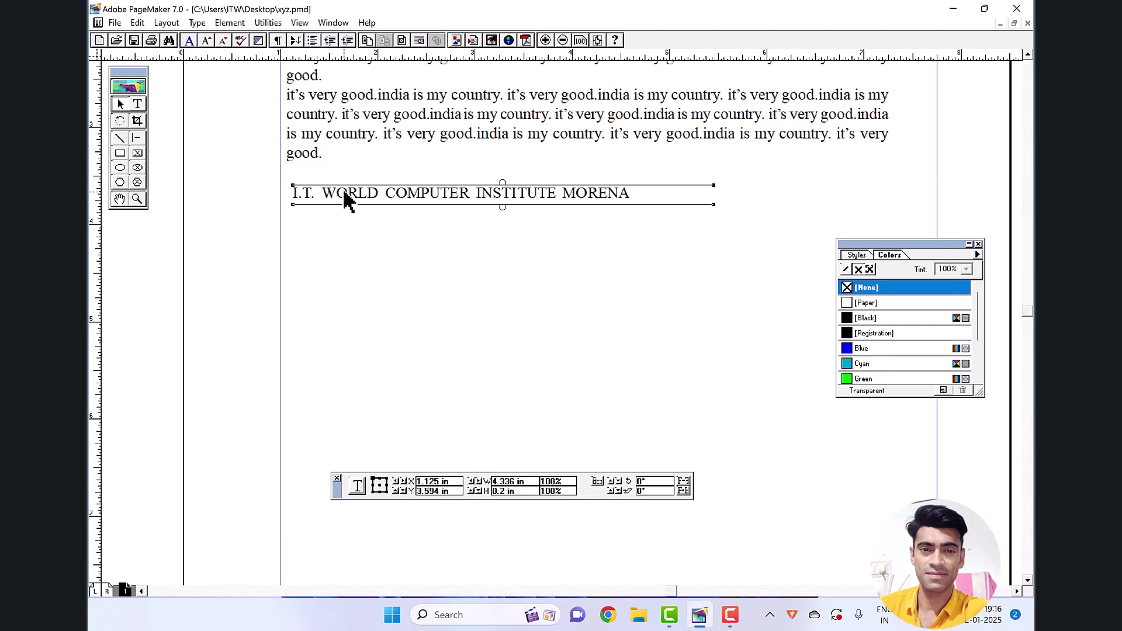
{"action": "left_click", "coordinate": [138, 22]}
{"action": "left_click", "coordinate": [153, 75]}
{"action": "left_click", "coordinate": [137, 24]}
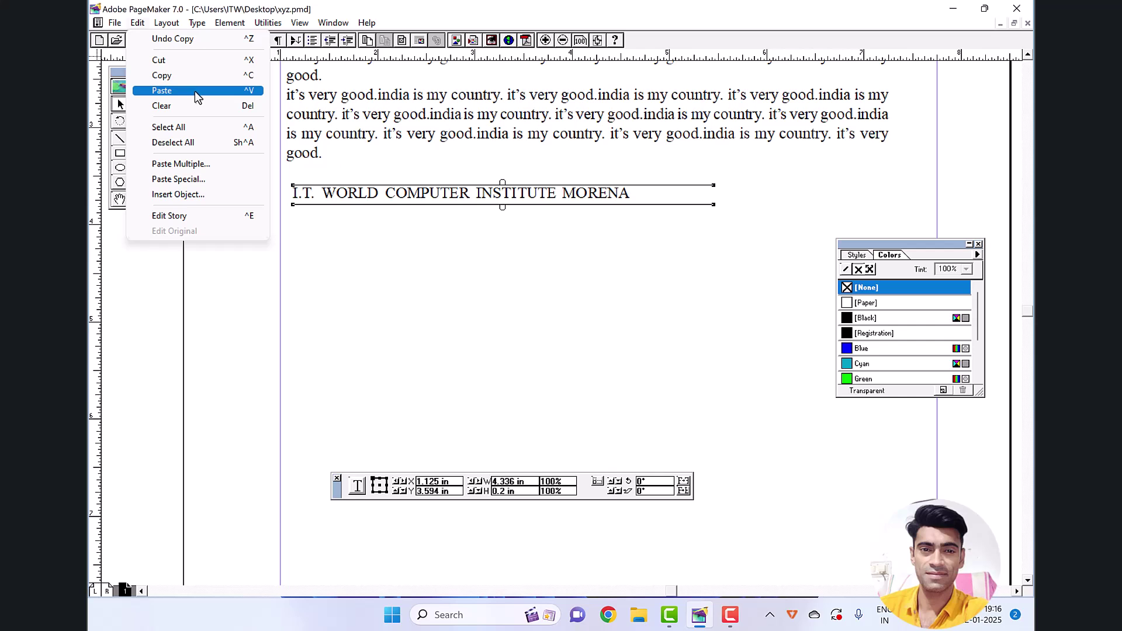
{"action": "left_click", "coordinate": [206, 170]}
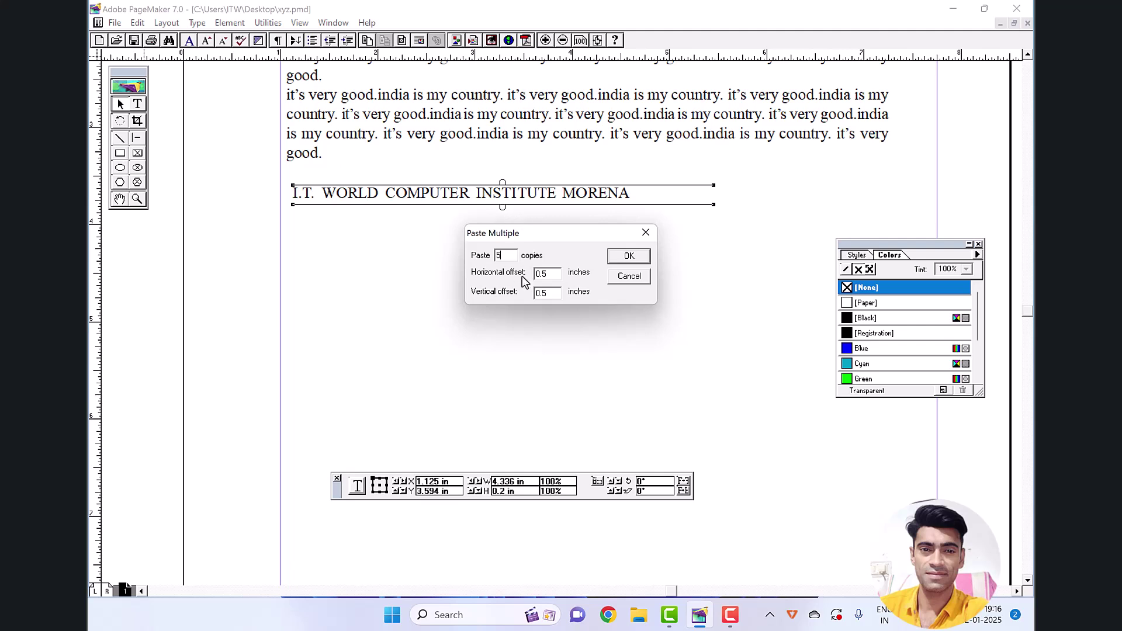
{"action": "key", "text": "Tab"}
{"action": "key", "text": "Tab"}
{"action": "left_click", "coordinate": [552, 274]}
{"action": "left_click_drag", "start_coordinate": [552, 276], "coordinate": [518, 282]}
{"action": "type", "text": "0"}
{"action": "left_click", "coordinate": [629, 257]}
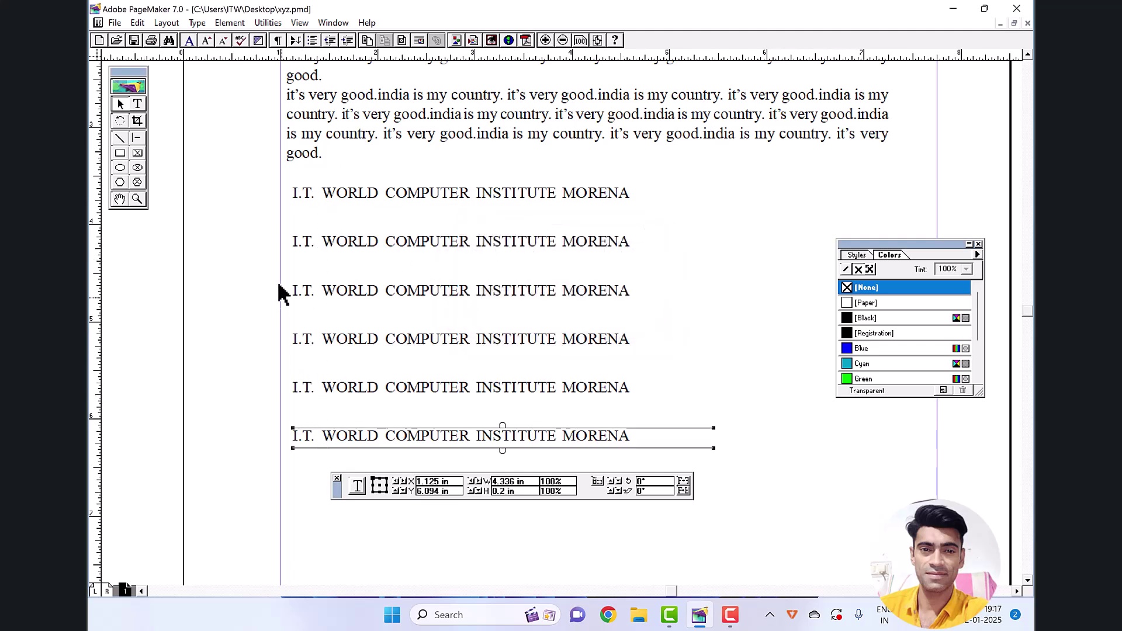
Delete the five pasted copies of the institute name line, leaving only the original line
{"action": "left_click_drag", "start_coordinate": [252, 224], "coordinate": [790, 498]}
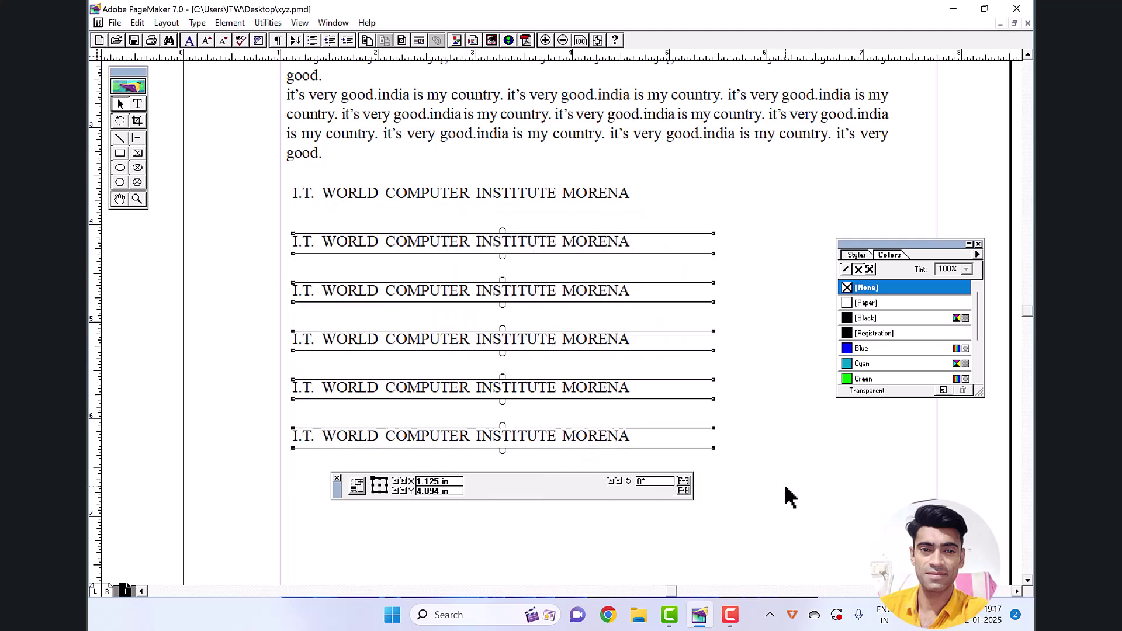
{"action": "key", "text": "Delete"}
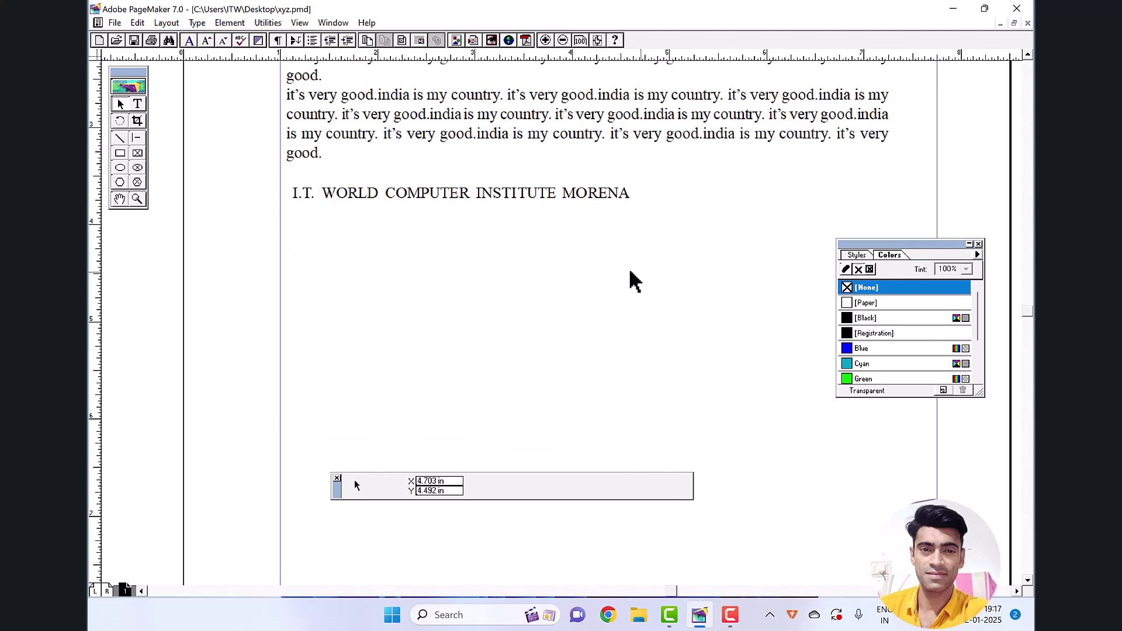
{"action": "left_click", "coordinate": [138, 24]}
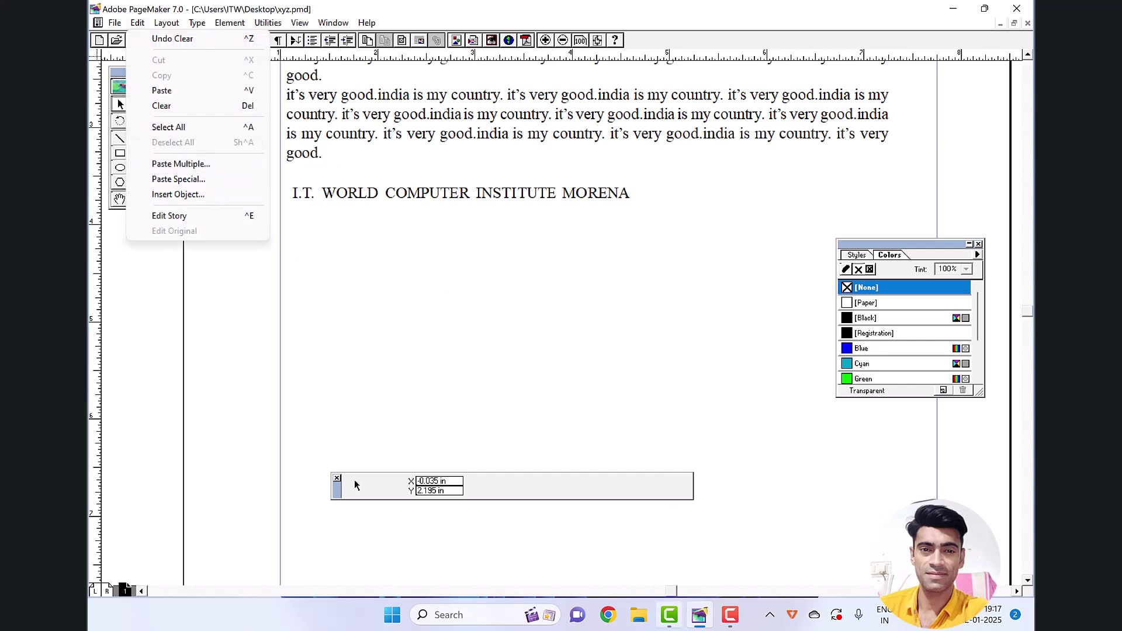
{"action": "key", "text": "Escape"}
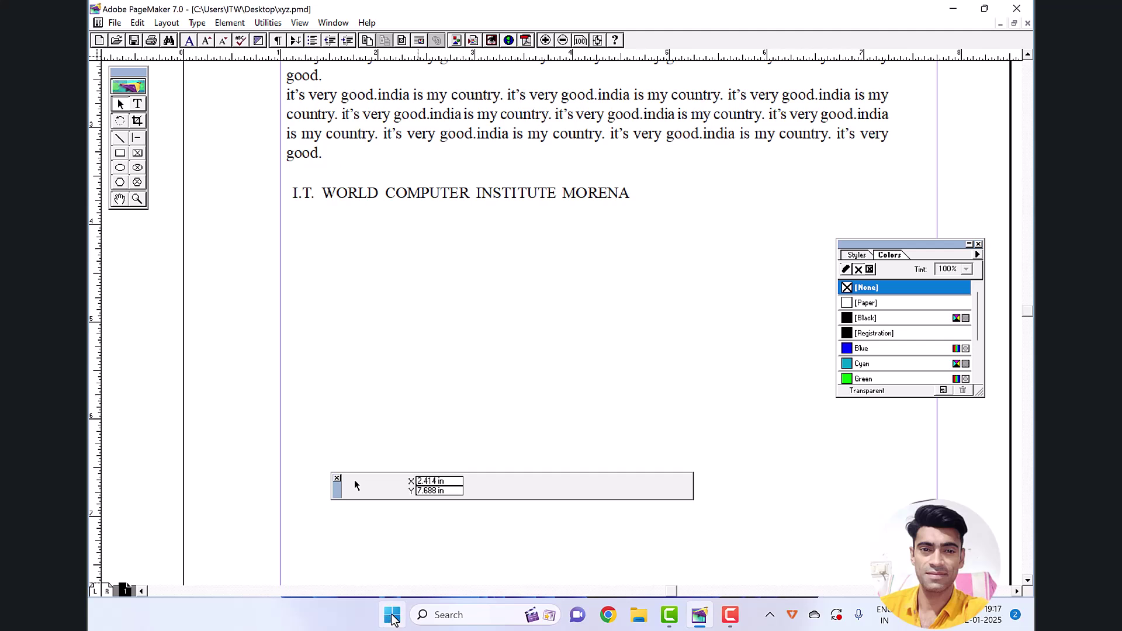
Minimise the publication window and switch to Paint by running MSPAINT from the Run prompt
{"action": "left_click", "coordinate": [953, 9]}
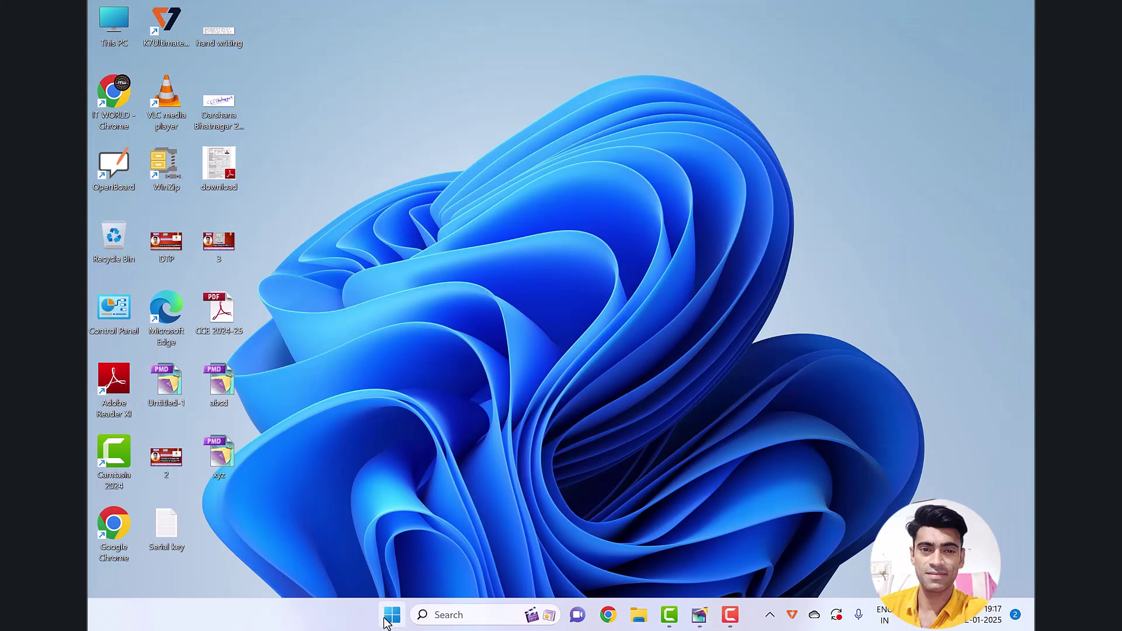
{"action": "key", "text": "super+r"}
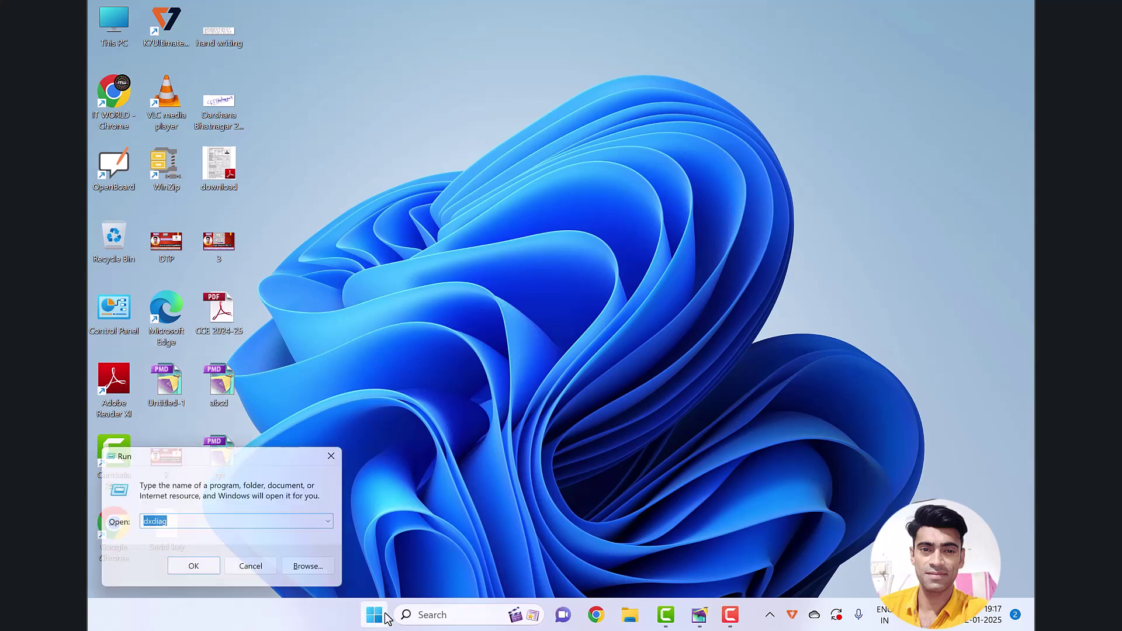
{"action": "type", "text": "MSPAI"}
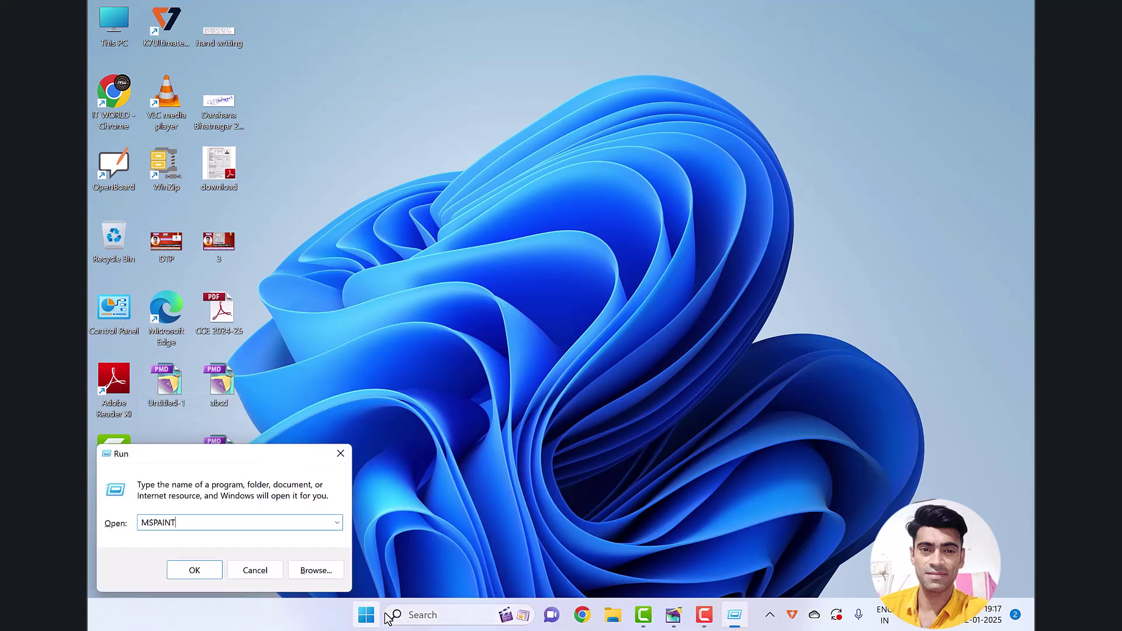
{"action": "type", "text": "NT"}
{"action": "key", "text": "Return"}
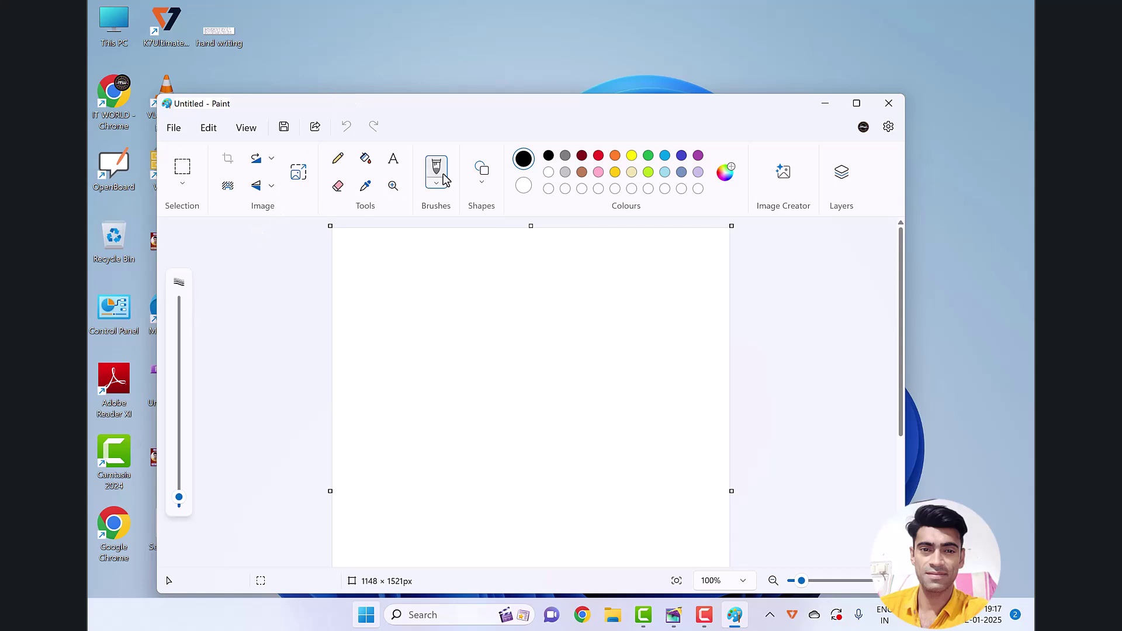
Maximise the Paint window and draw a black-outlined six-pointed star in the upper half of the canvas
{"action": "double_click", "coordinate": [588, 108]}
{"action": "left_click", "coordinate": [452, 88]}
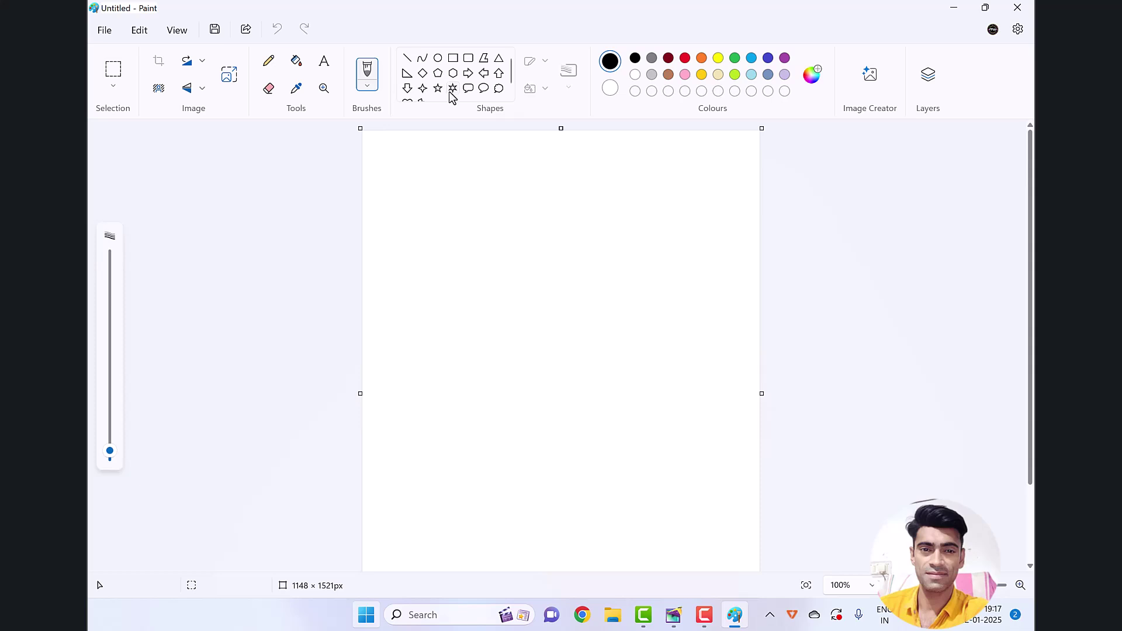
{"action": "left_click_drag", "start_coordinate": [433, 228], "coordinate": [605, 405]}
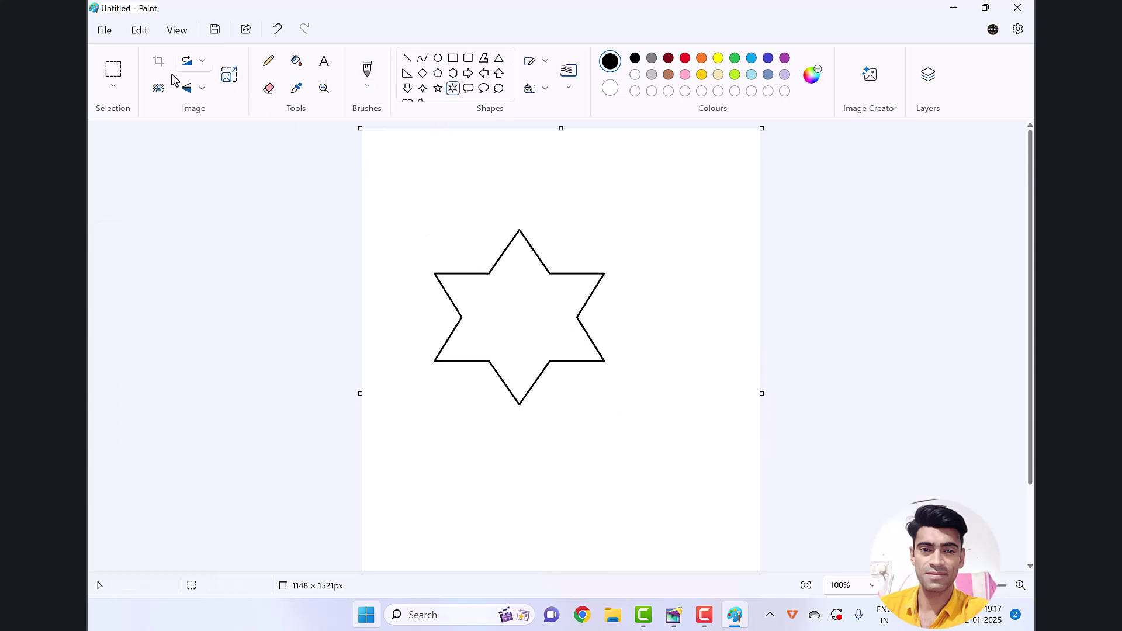
Copy a rectangular selection of about 784 × 716 px around the star and close Paint without saving
{"action": "left_click", "coordinate": [117, 75]}
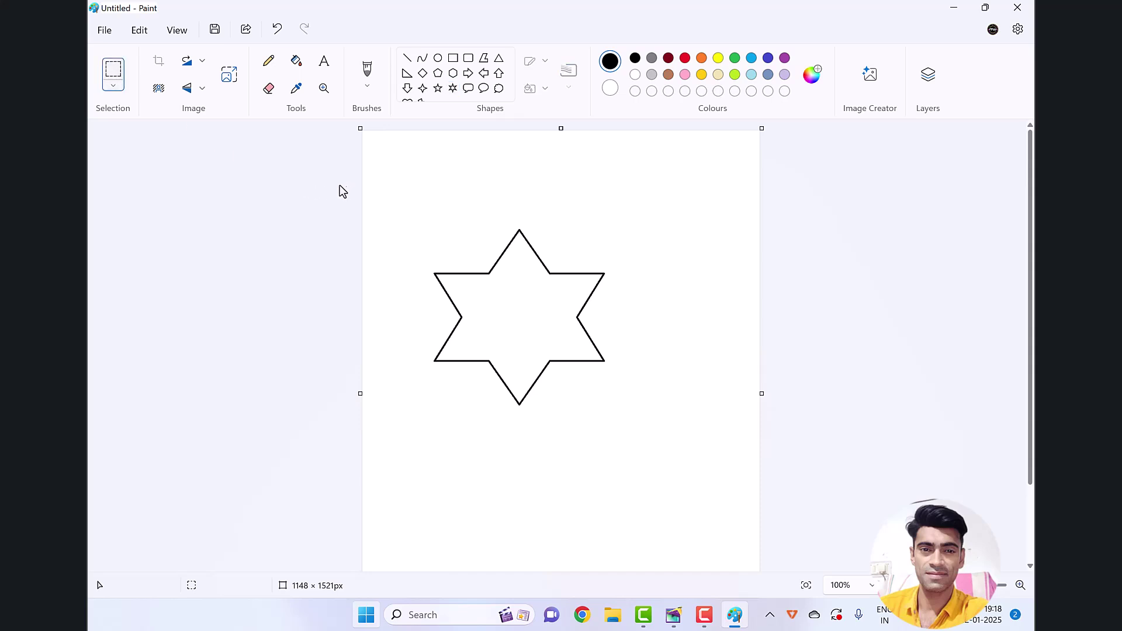
{"action": "left_click_drag", "start_coordinate": [406, 197], "coordinate": [677, 445]}
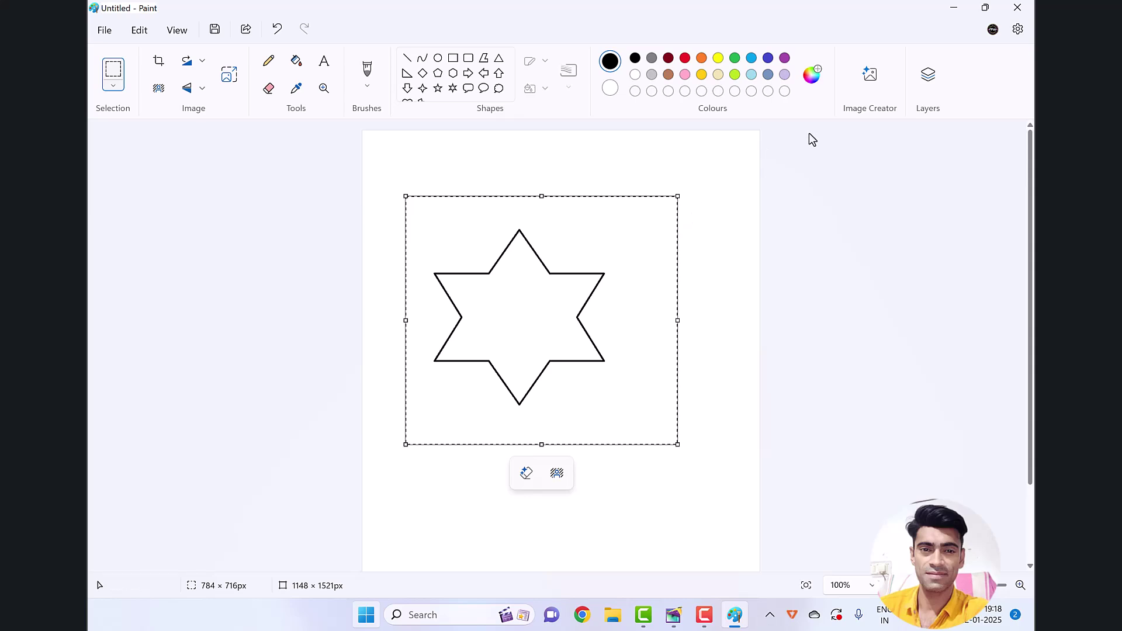
{"action": "left_click", "coordinate": [1018, 9]}
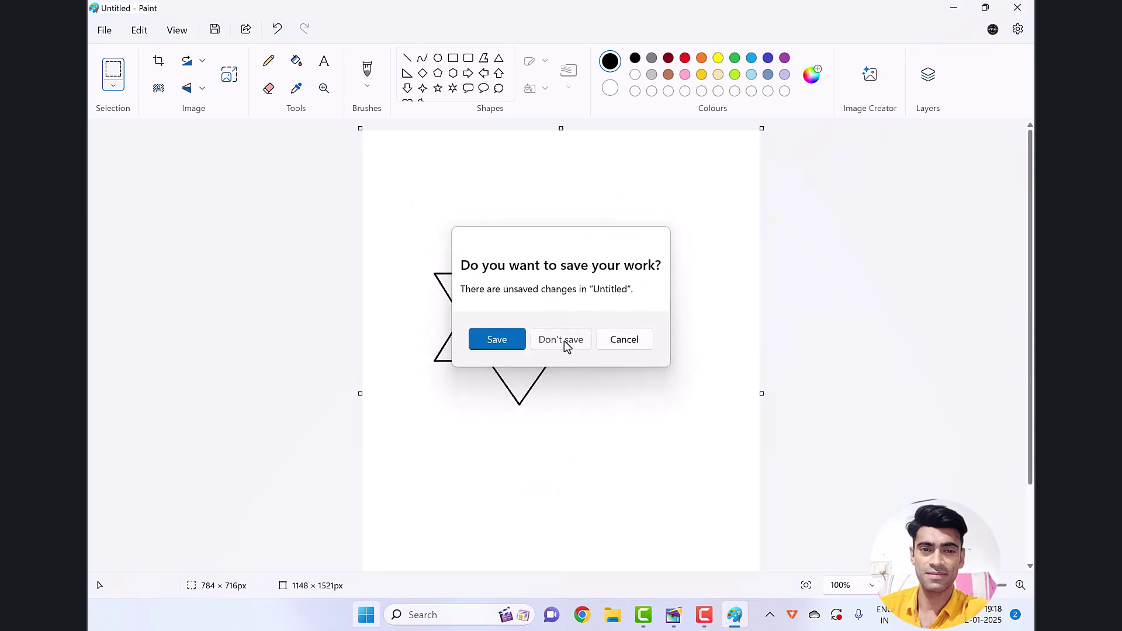
{"action": "left_click", "coordinate": [561, 350]}
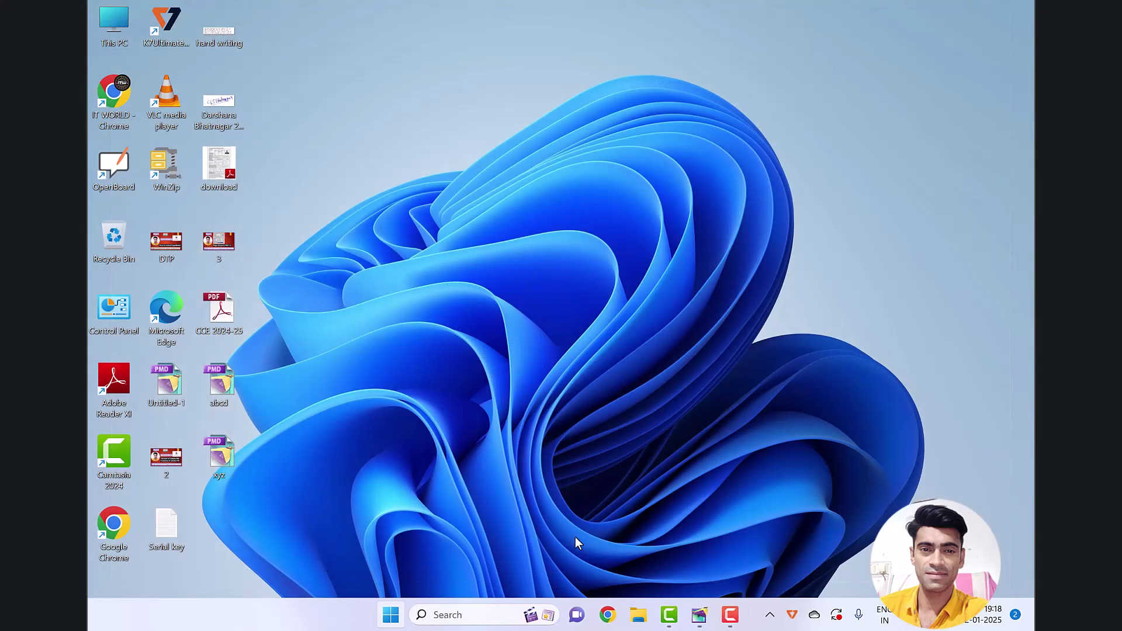
Return to PageMaker and use Paste Special to paste the copied star as a Paintbrush Picture object
{"action": "left_click", "coordinate": [698, 616]}
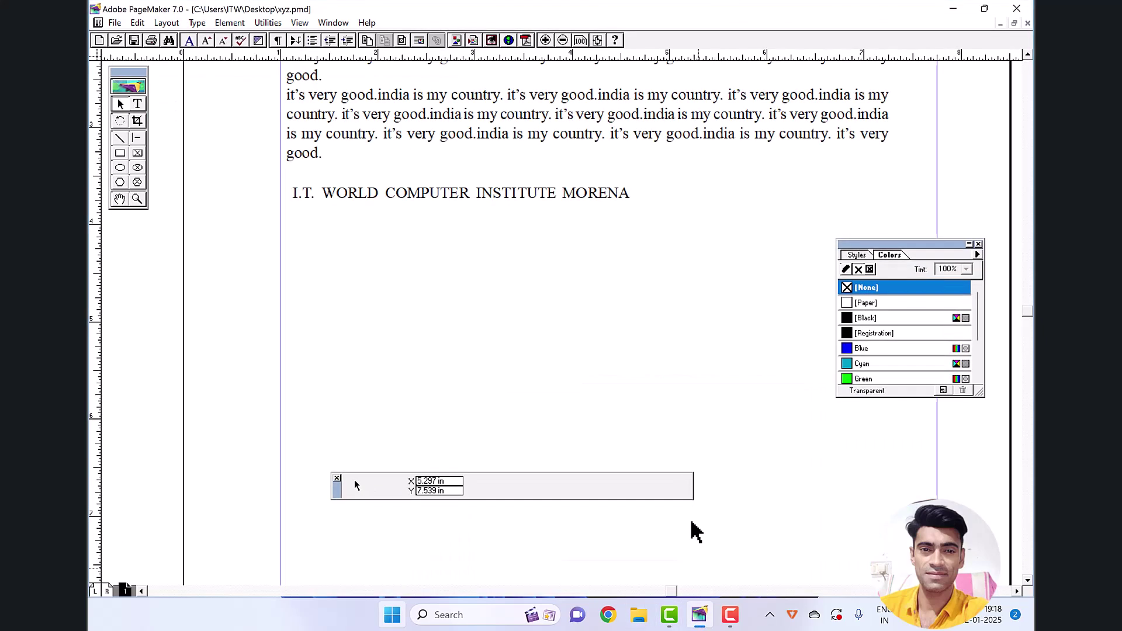
{"action": "left_click", "coordinate": [138, 24]}
{"action": "left_click", "coordinate": [199, 181]}
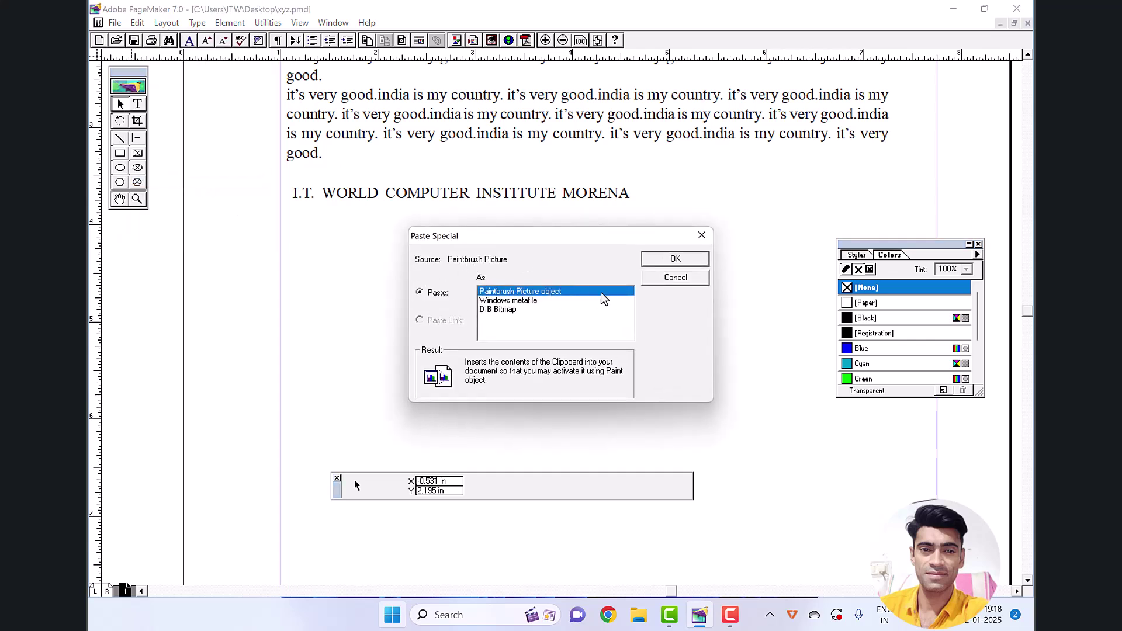
{"action": "left_click", "coordinate": [654, 261]}
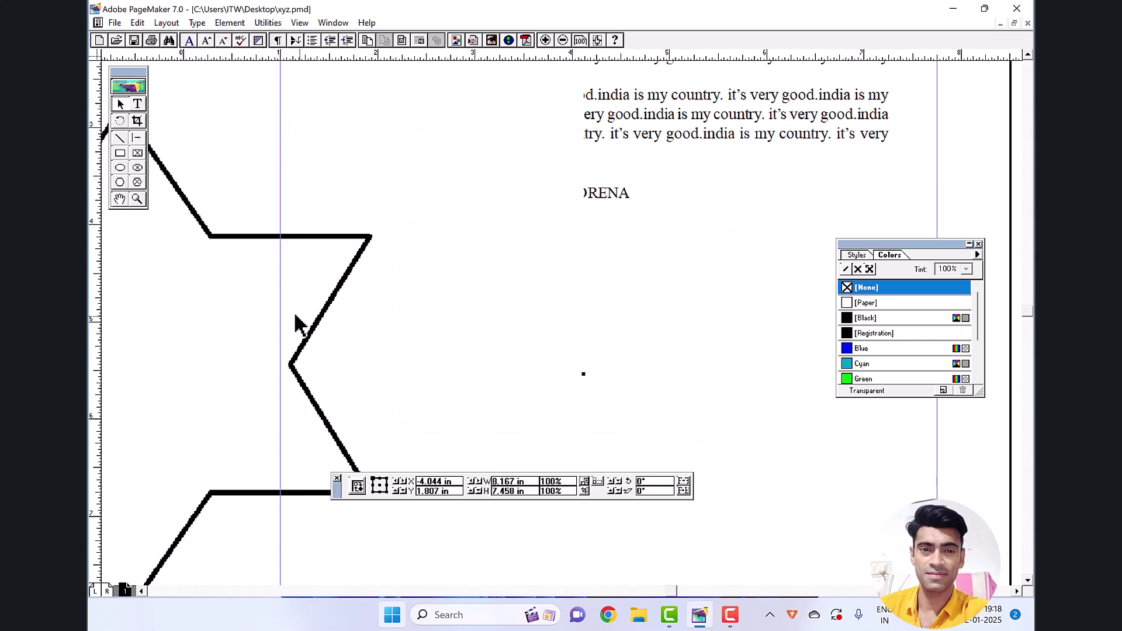
Shrink the pasted star picture to about 2.47 × 2.34 in and place it below the institute name line
{"action": "left_click_drag", "start_coordinate": [488, 348], "coordinate": [539, 308]}
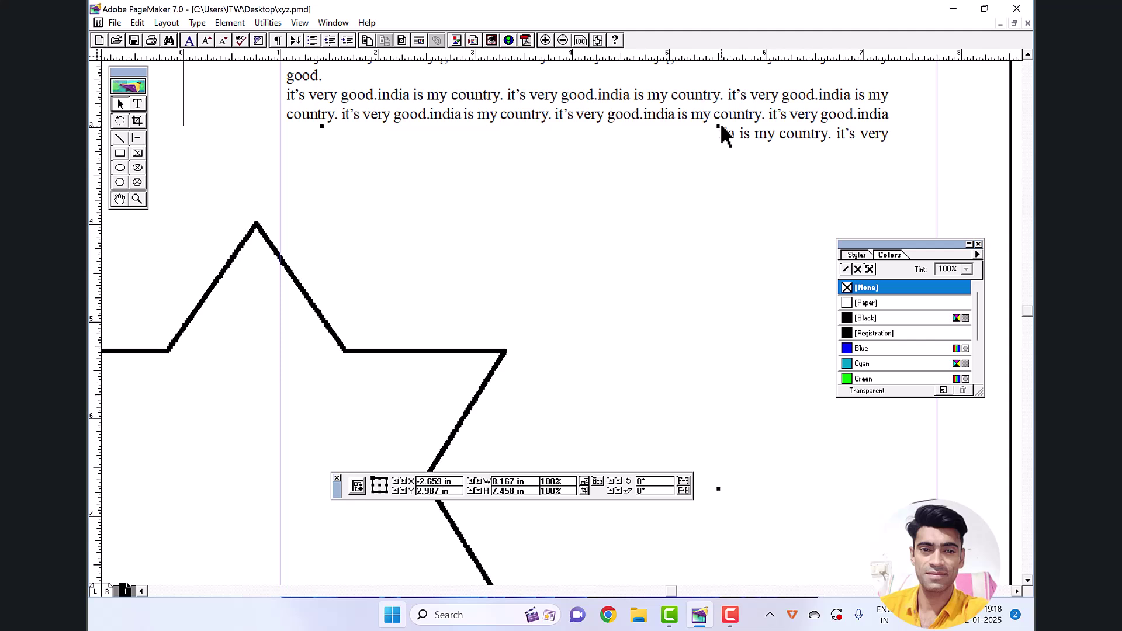
{"action": "left_click_drag", "start_coordinate": [718, 126], "coordinate": [361, 428]}
{"action": "left_click_drag", "start_coordinate": [165, 541], "coordinate": [219, 383]}
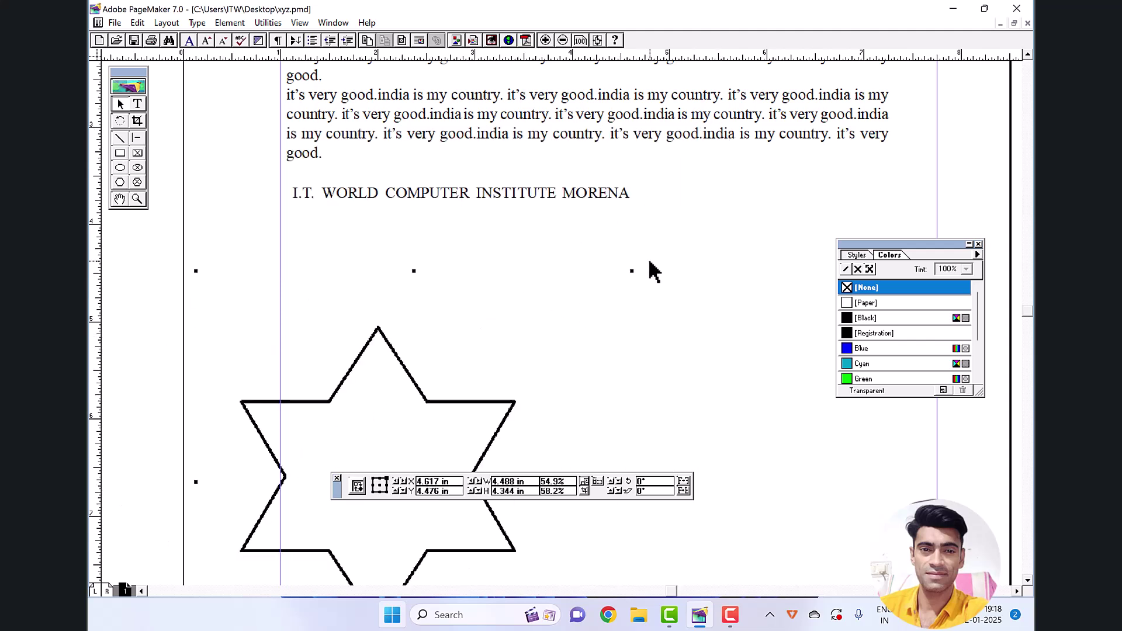
{"action": "left_click_drag", "start_coordinate": [632, 271], "coordinate": [464, 404]}
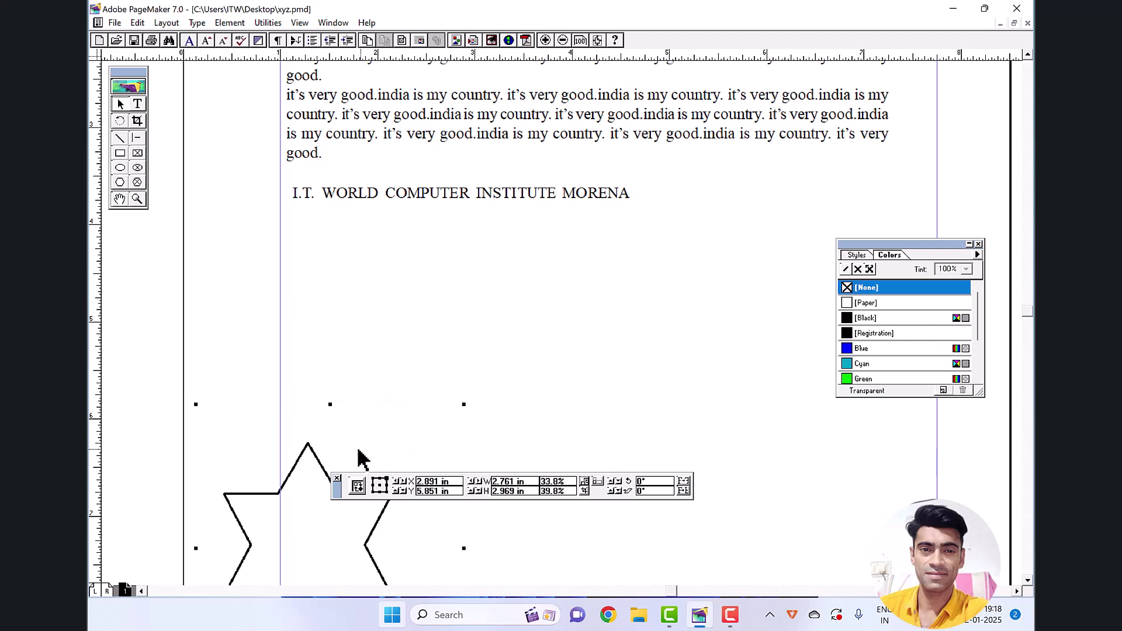
{"action": "left_click_drag", "start_coordinate": [293, 485], "coordinate": [526, 304]}
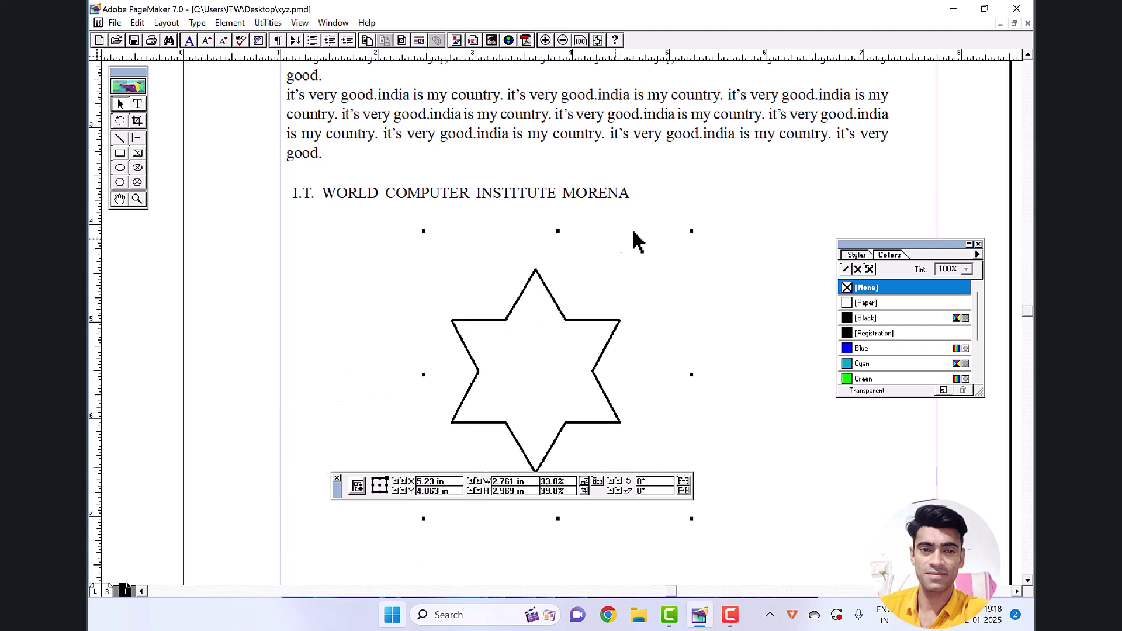
{"action": "left_click_drag", "start_coordinate": [691, 231], "coordinate": [664, 292]}
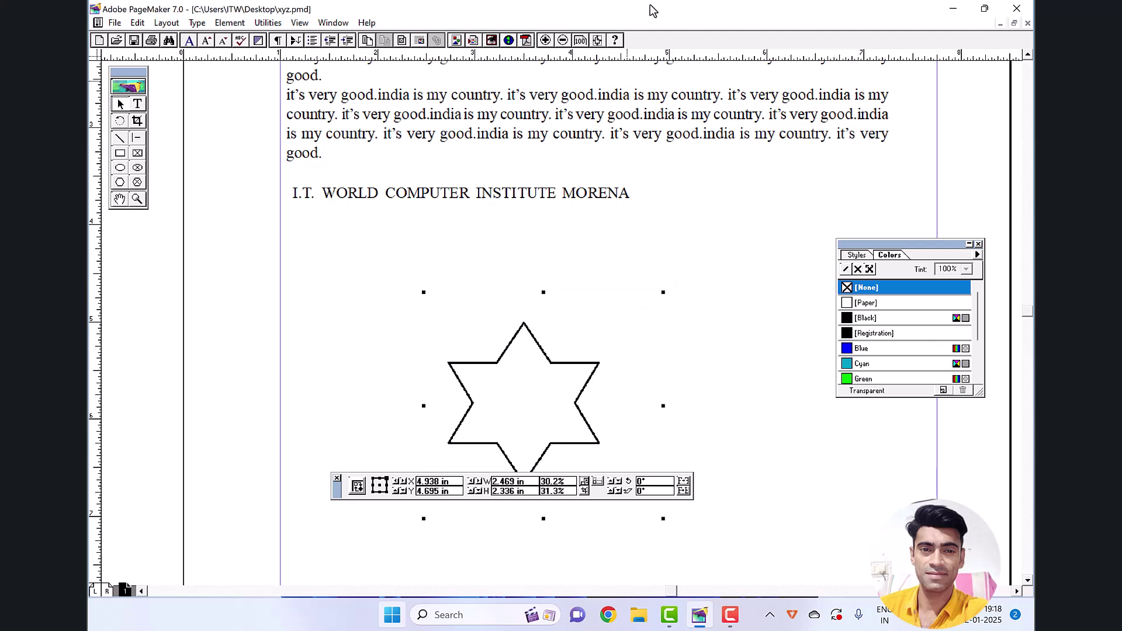
{"action": "left_click_drag", "start_coordinate": [518, 350], "coordinate": [531, 286]}
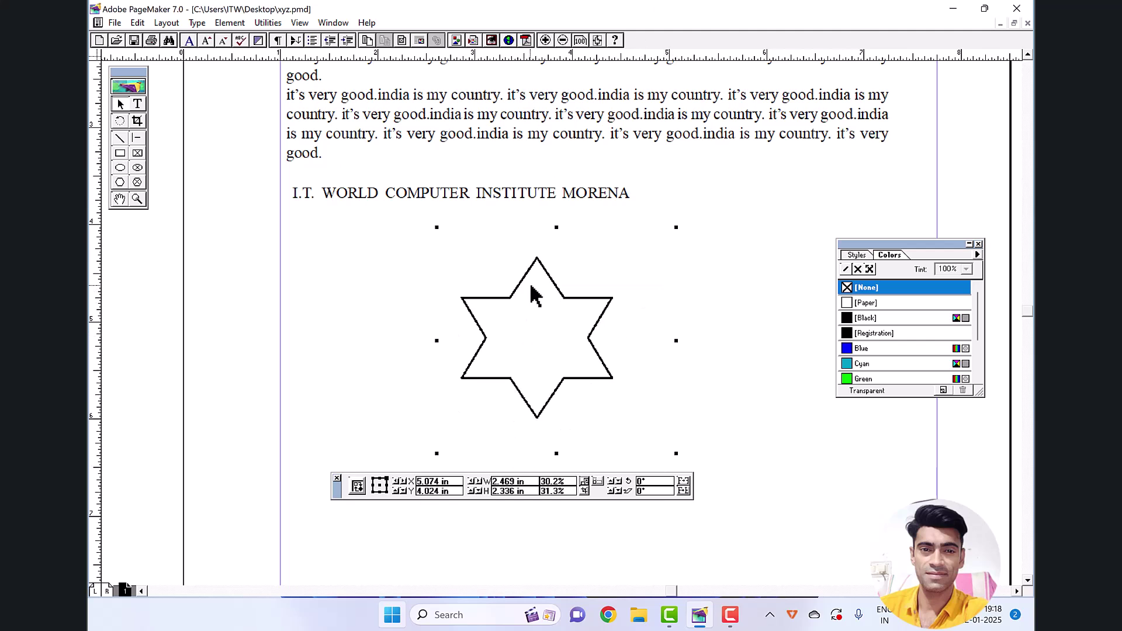
Open the embedded star picture in Paint, fill the star with yellow, and close Paint to update the publication
{"action": "double_click", "coordinate": [531, 286]}
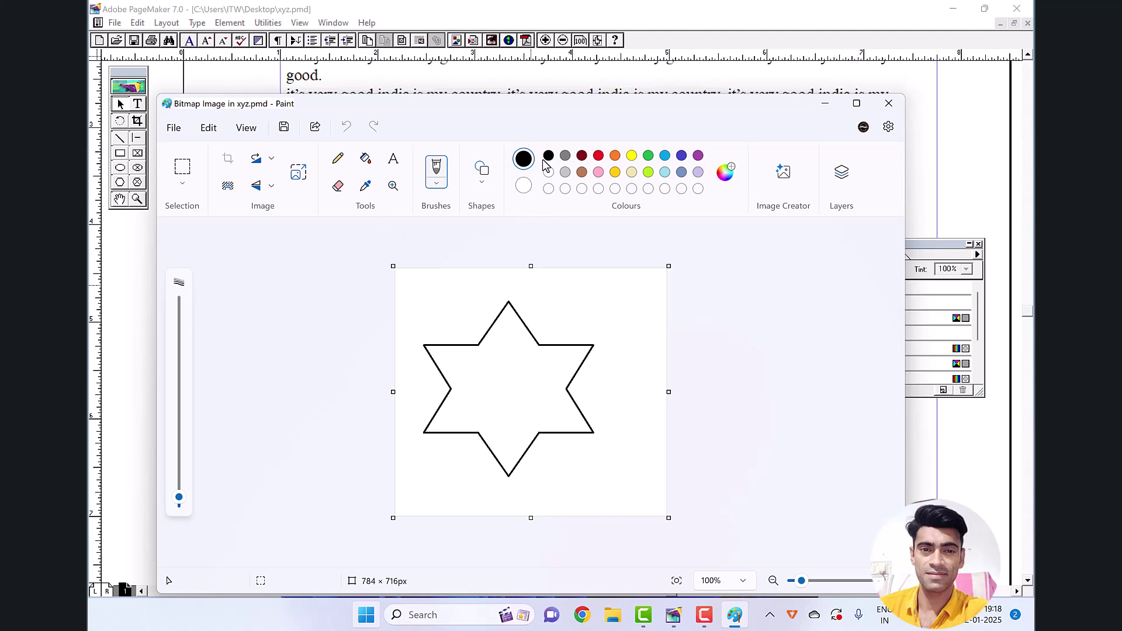
{"action": "left_click", "coordinate": [632, 157]}
{"action": "left_click", "coordinate": [367, 163]}
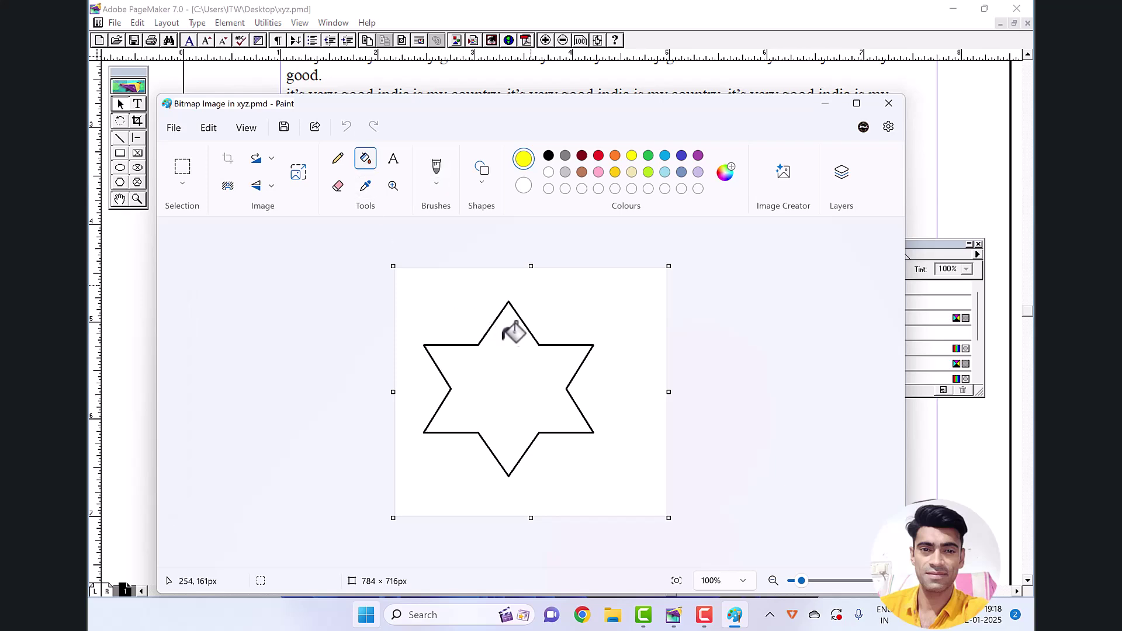
{"action": "left_click", "coordinate": [525, 349]}
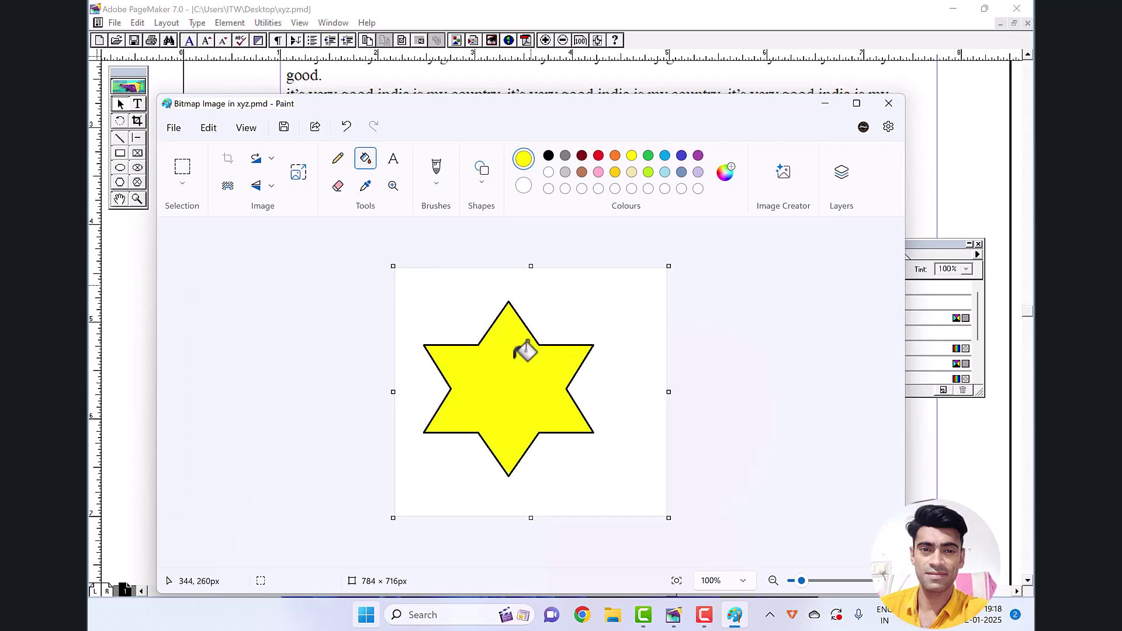
{"action": "left_click", "coordinate": [889, 103]}
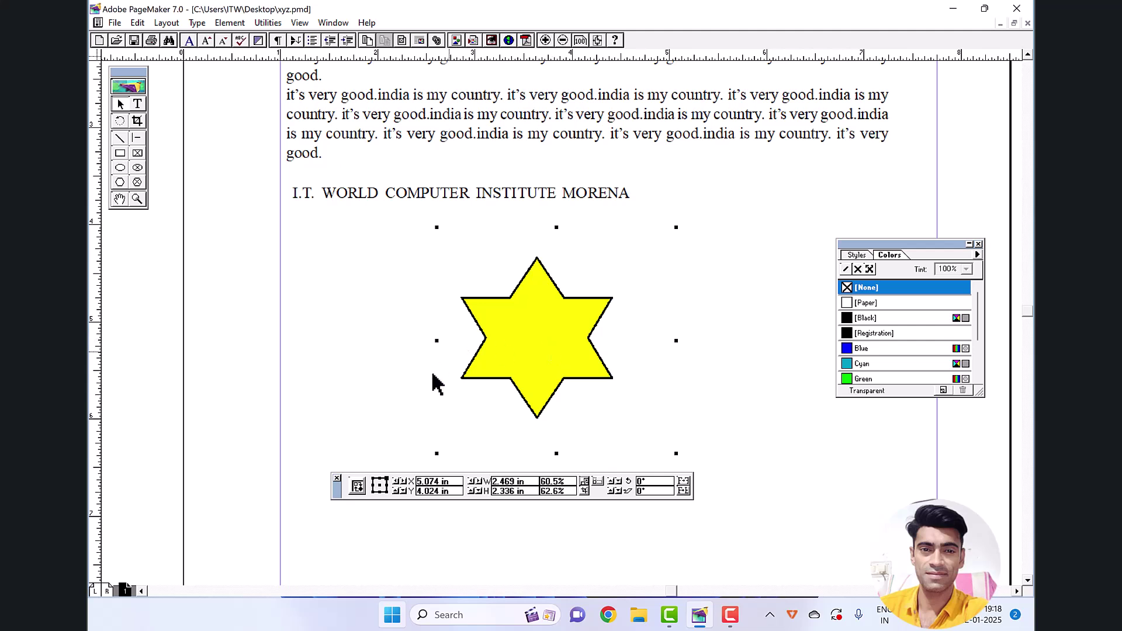
Reduce the yellow star picture to about 1.86 × 1.67 in and reposition it below the institute name line
{"action": "left_click_drag", "start_coordinate": [541, 319], "coordinate": [525, 309]}
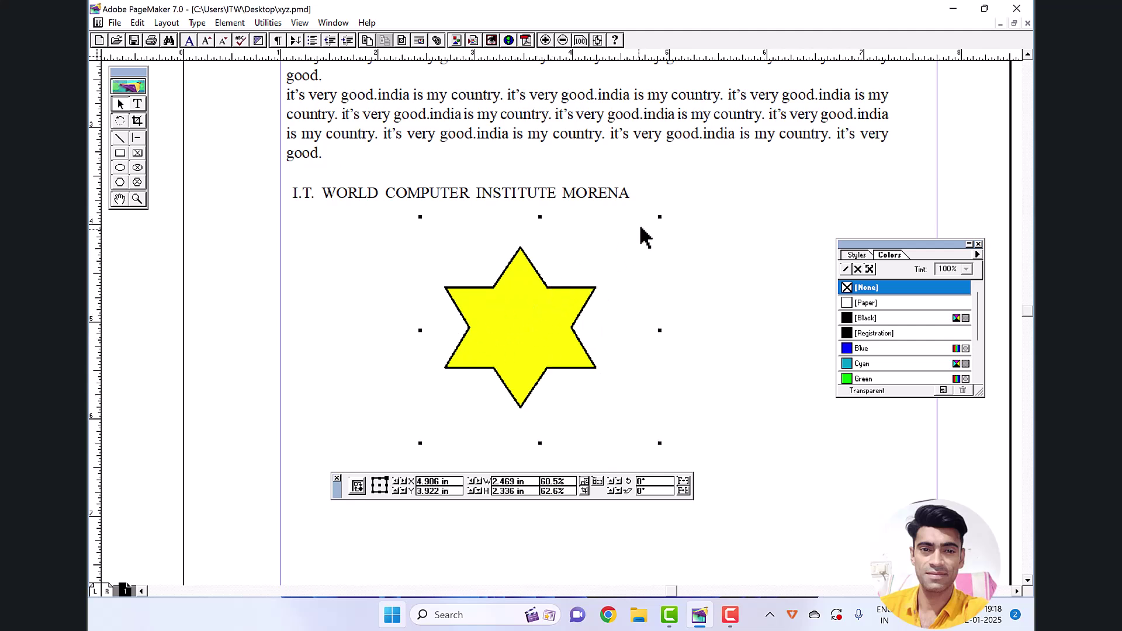
{"action": "left_click_drag", "start_coordinate": [659, 217], "coordinate": [601, 281]}
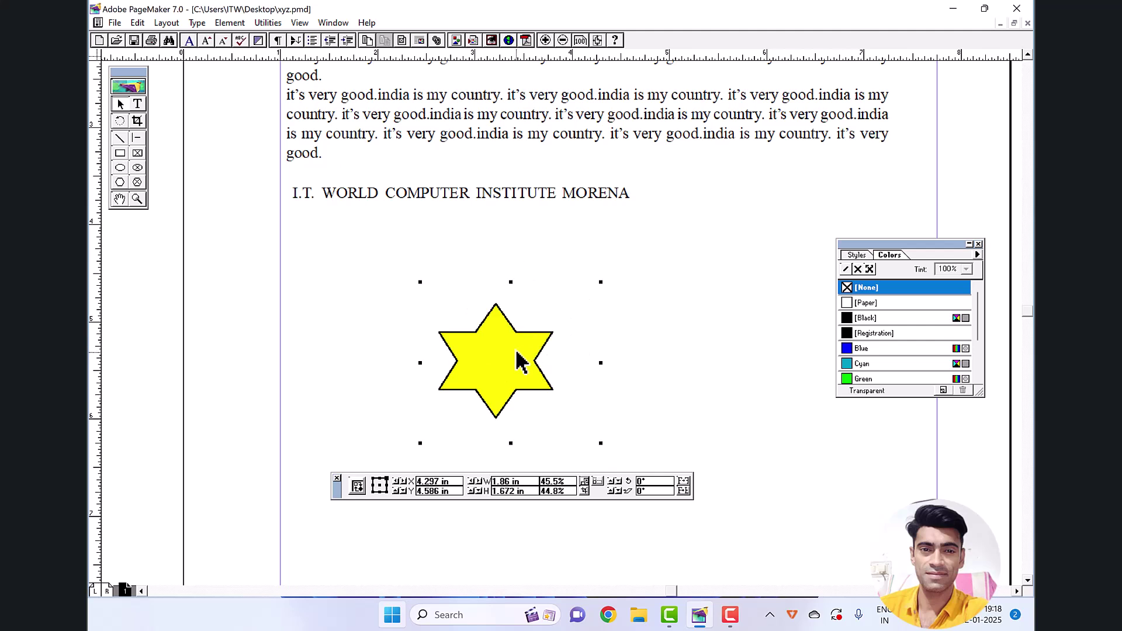
{"action": "left_click_drag", "start_coordinate": [516, 361], "coordinate": [529, 319]}
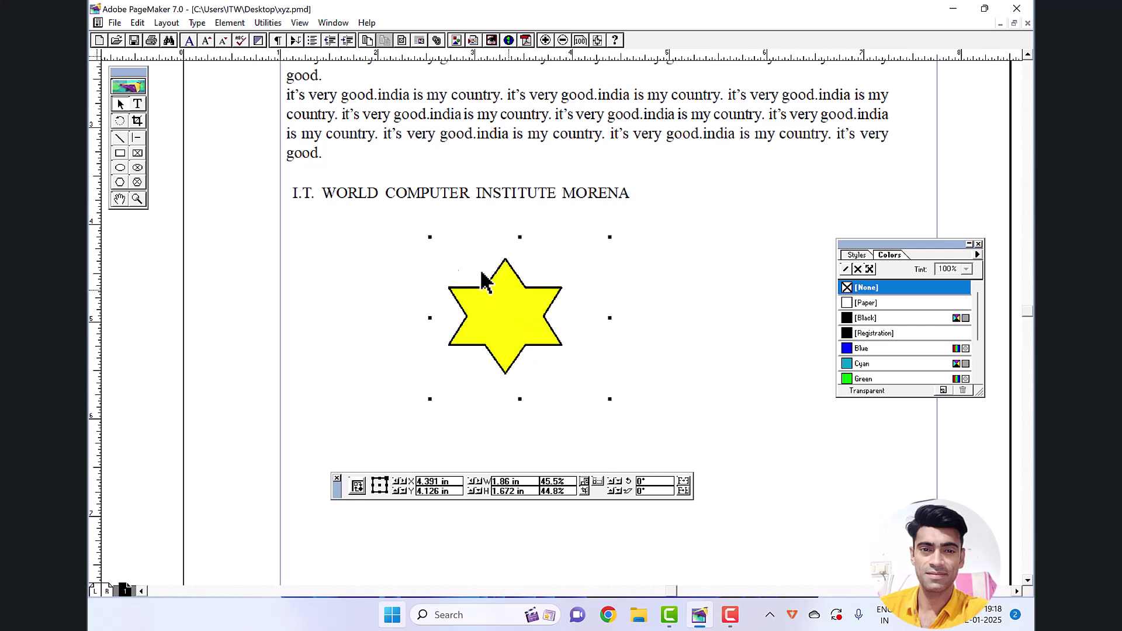
Move the yellow star picture against the left margin guide, then delete it from the page
{"action": "left_click", "coordinate": [140, 23]}
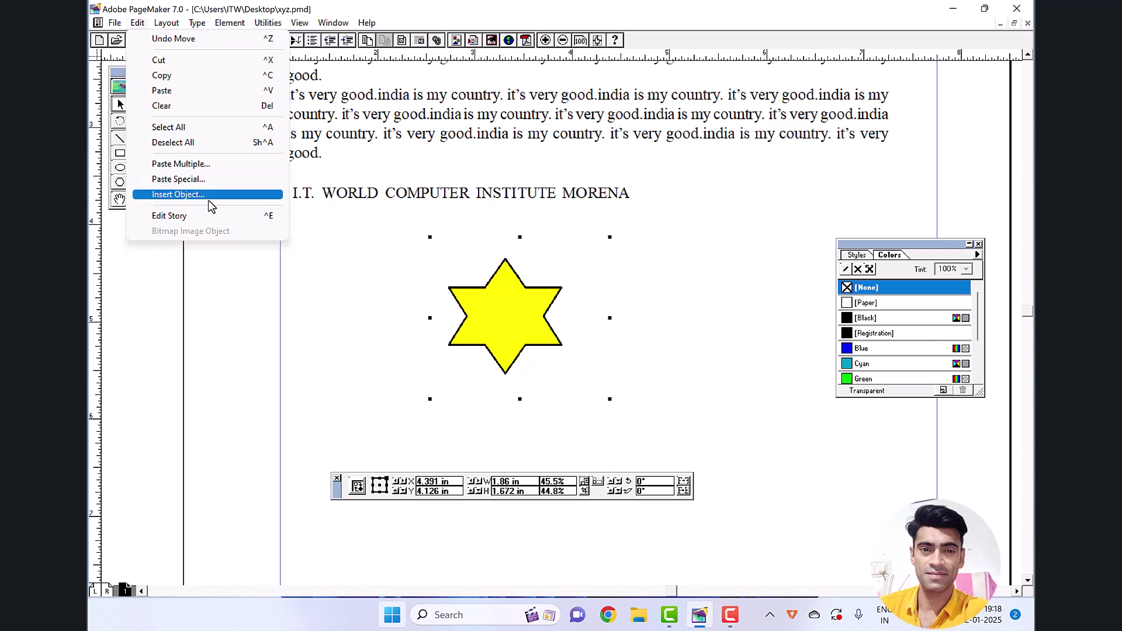
{"action": "left_click", "coordinate": [524, 314]}
{"action": "left_click_drag", "start_coordinate": [508, 326], "coordinate": [365, 287]}
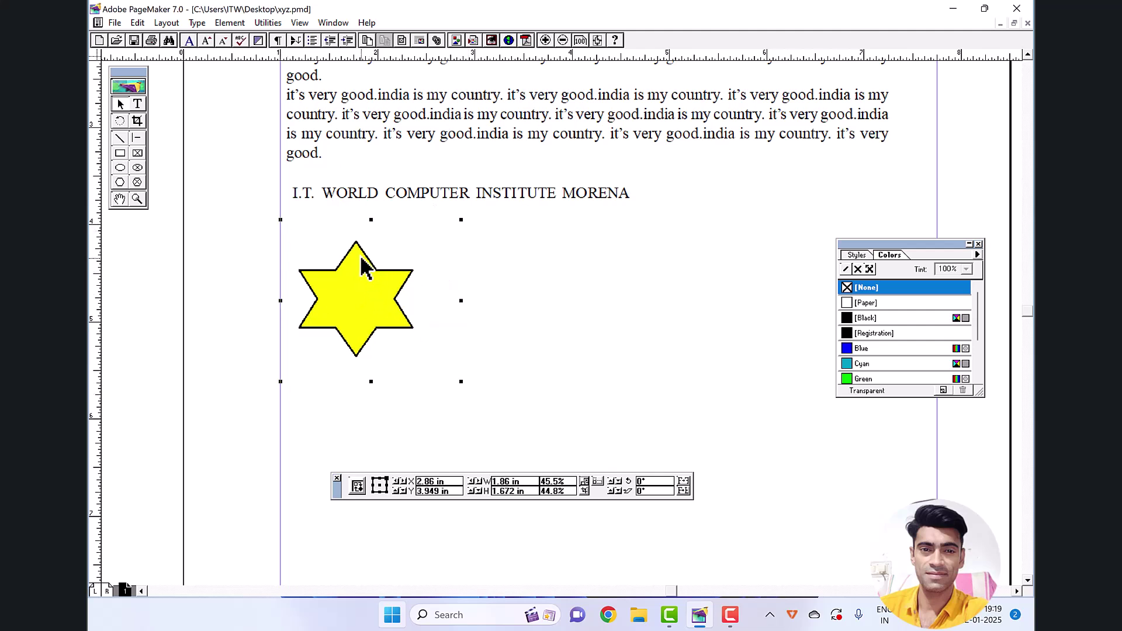
{"action": "key", "text": "Delete"}
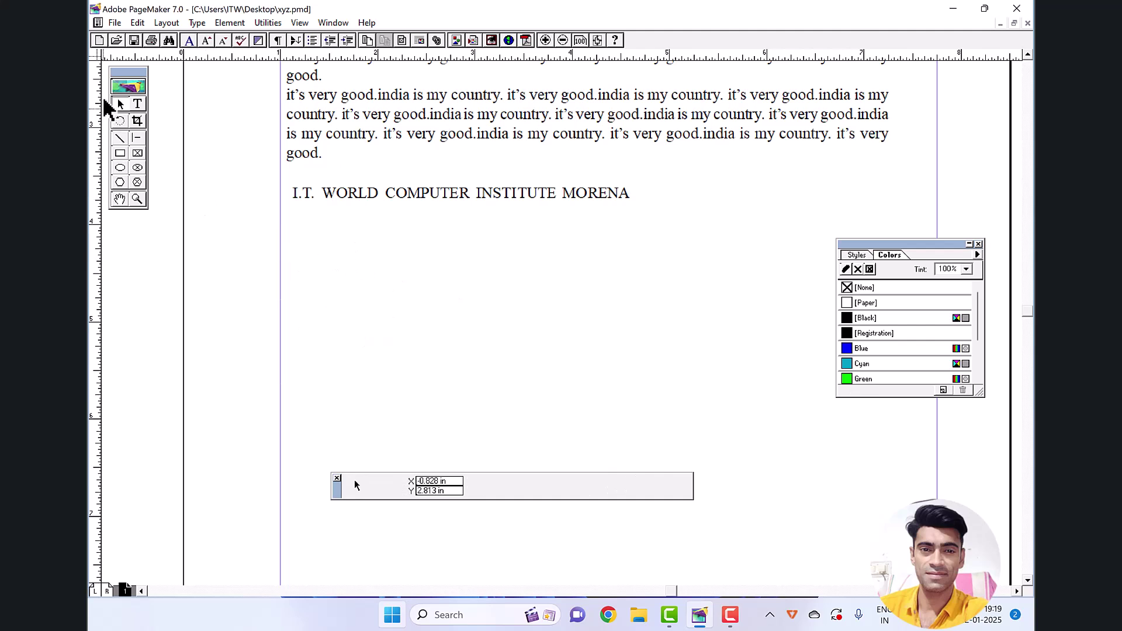
Insert a new Paintbrush Picture object into the publication
{"action": "left_click", "coordinate": [142, 23]}
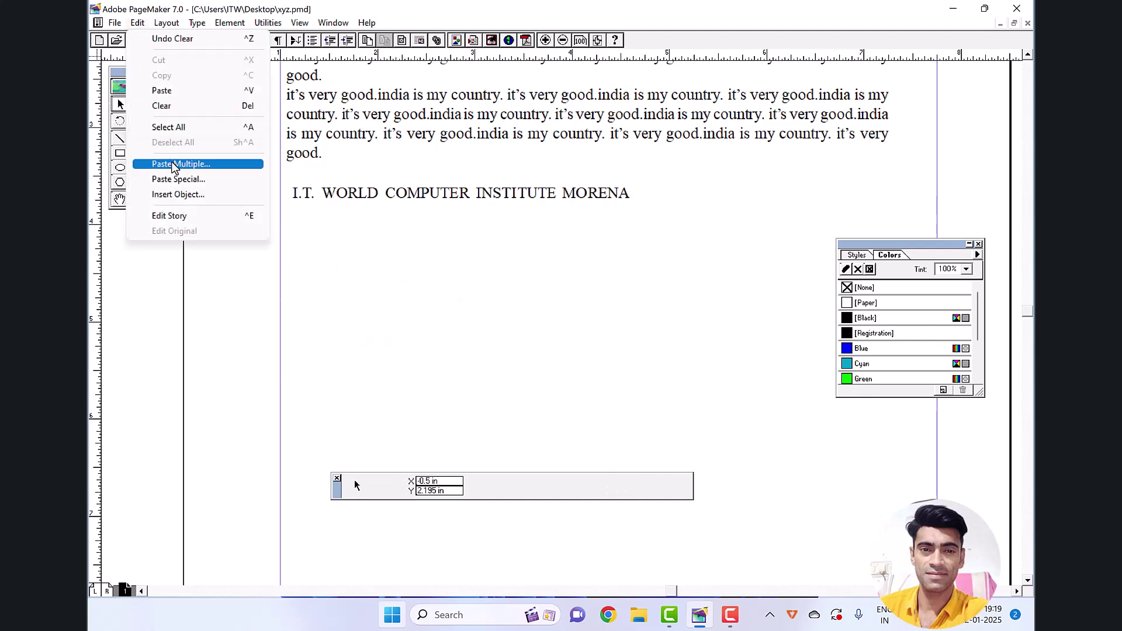
{"action": "left_click", "coordinate": [190, 195]}
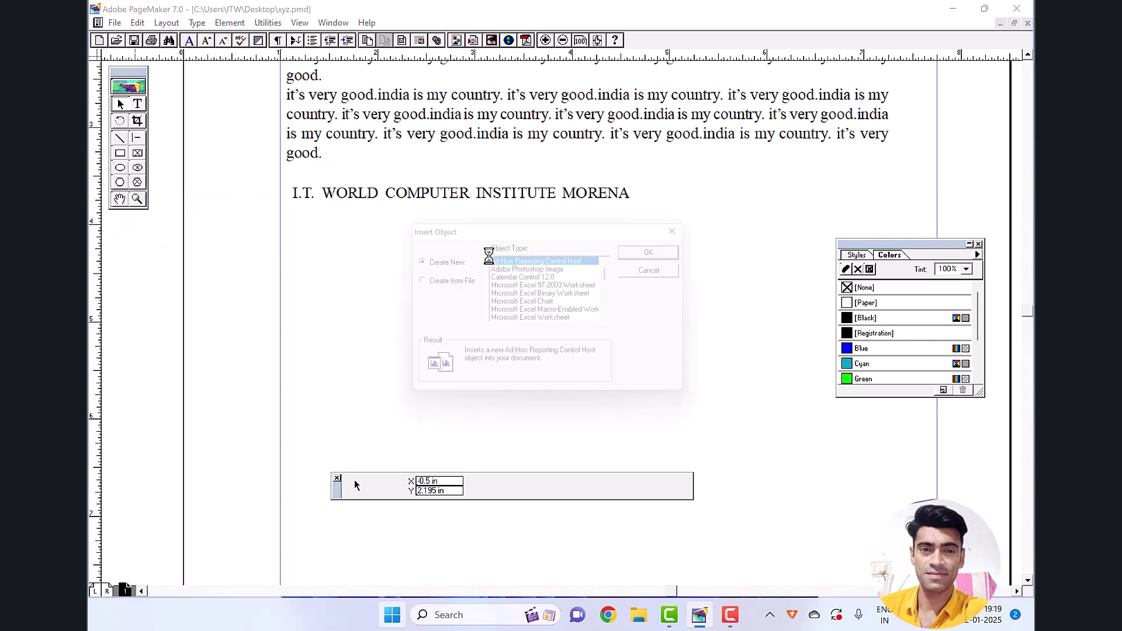
{"action": "left_click", "coordinate": [564, 291]}
{"action": "scroll", "coordinate": [559, 304], "scroll_direction": "down", "scroll_amount": 5}
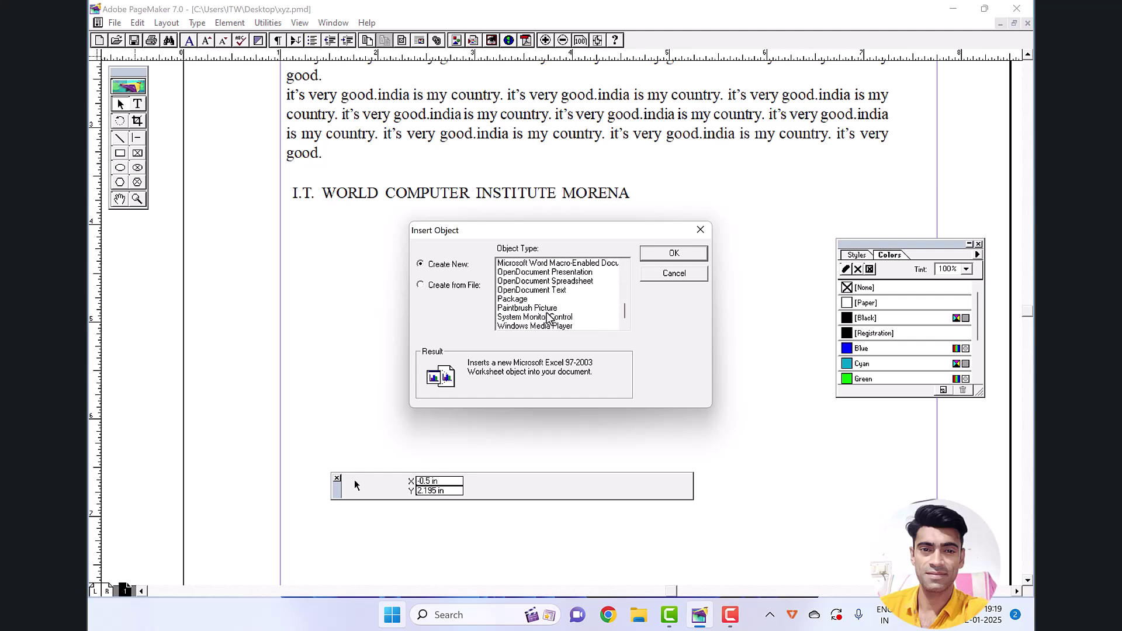
{"action": "left_click", "coordinate": [568, 308]}
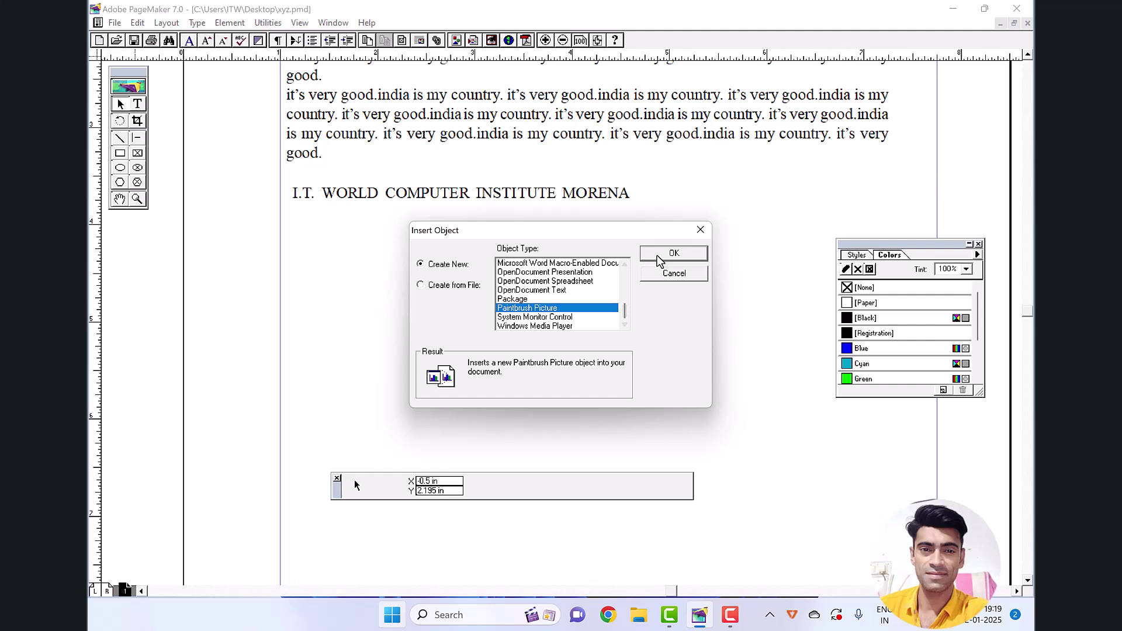
{"action": "left_click", "coordinate": [659, 255]}
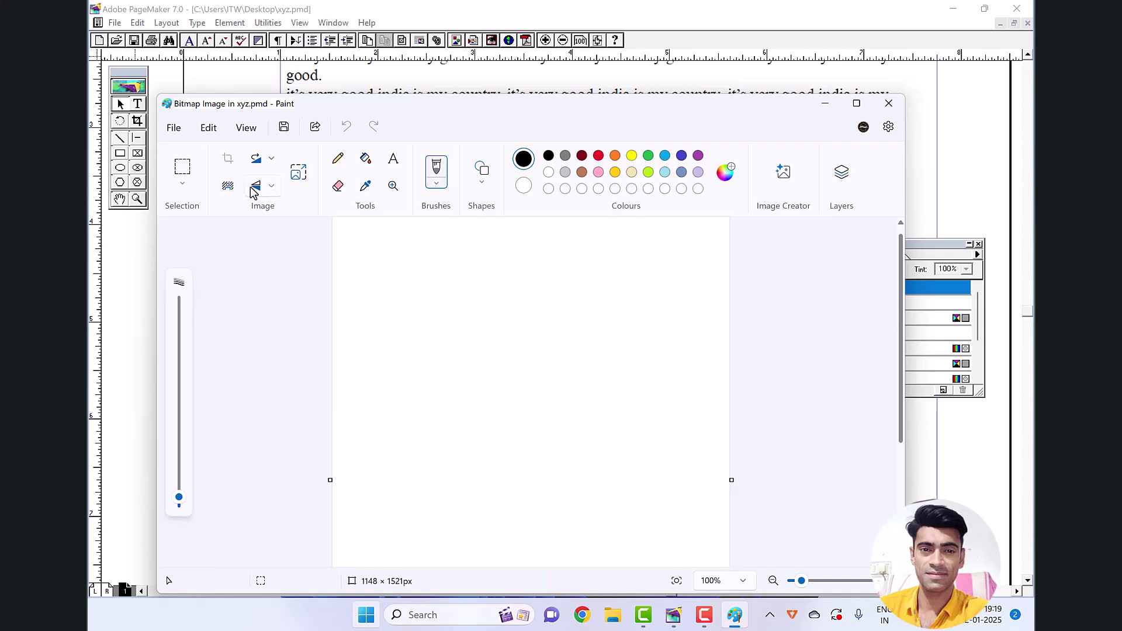
Maximise Paint, draw a right arrow with a left arrow below it, and close Paint to update the publication
{"action": "double_click", "coordinate": [471, 104]}
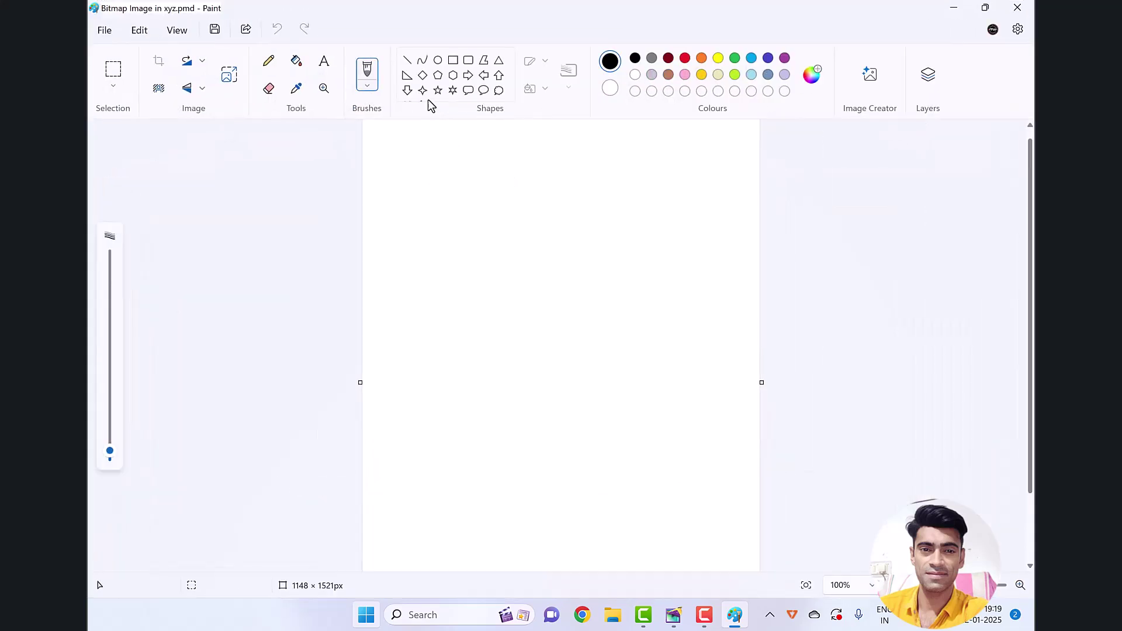
{"action": "left_click", "coordinate": [468, 73]}
{"action": "left_click_drag", "start_coordinate": [437, 185], "coordinate": [552, 253]}
{"action": "left_click", "coordinate": [483, 73]}
{"action": "left_click_drag", "start_coordinate": [450, 244], "coordinate": [564, 335]}
{"action": "left_click_drag", "start_coordinate": [501, 299], "coordinate": [503, 353]}
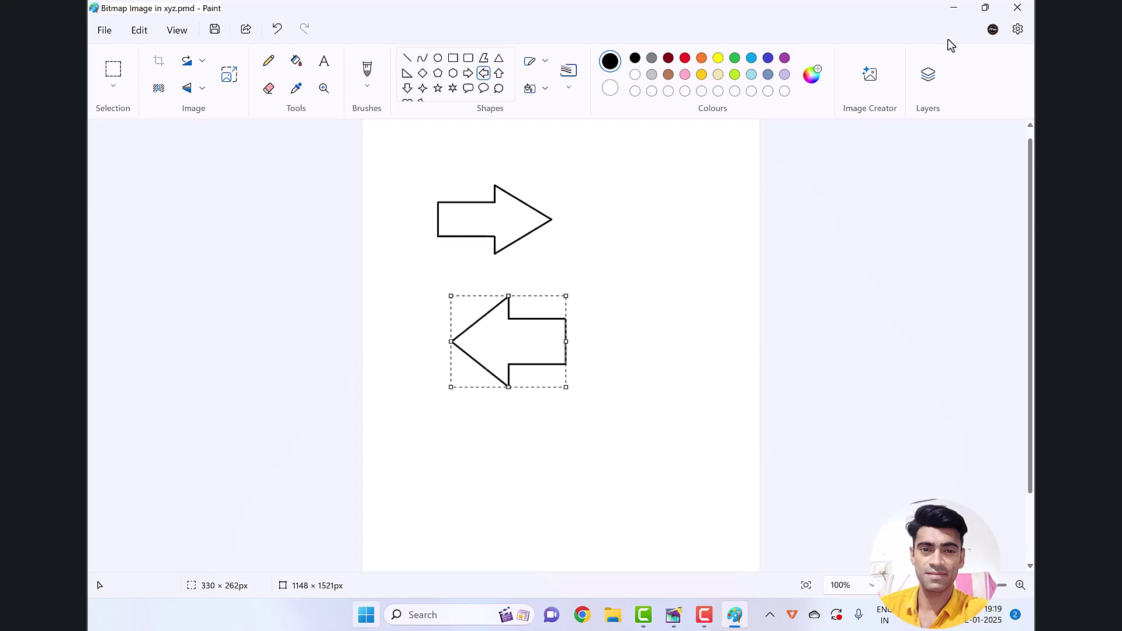
{"action": "left_click", "coordinate": [1018, 8]}
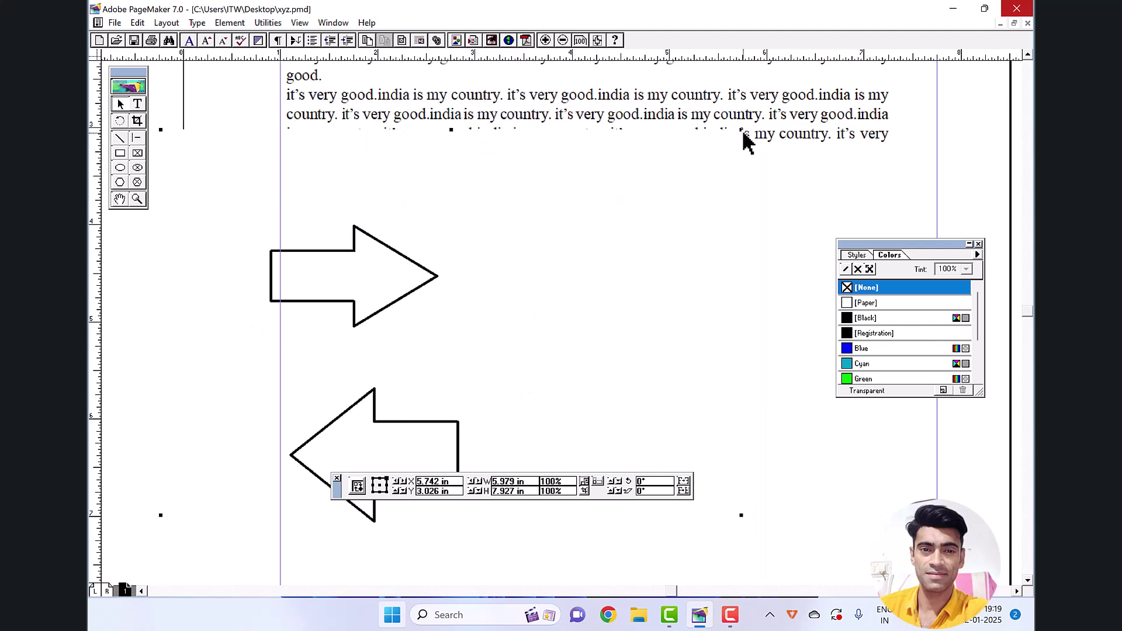
Shrink the embedded arrows picture to about 3.35 × 4.93 in and place it below the institute name line
{"action": "left_click_drag", "start_coordinate": [742, 131], "coordinate": [486, 419]}
{"action": "left_click_drag", "start_coordinate": [319, 484], "coordinate": [532, 349]}
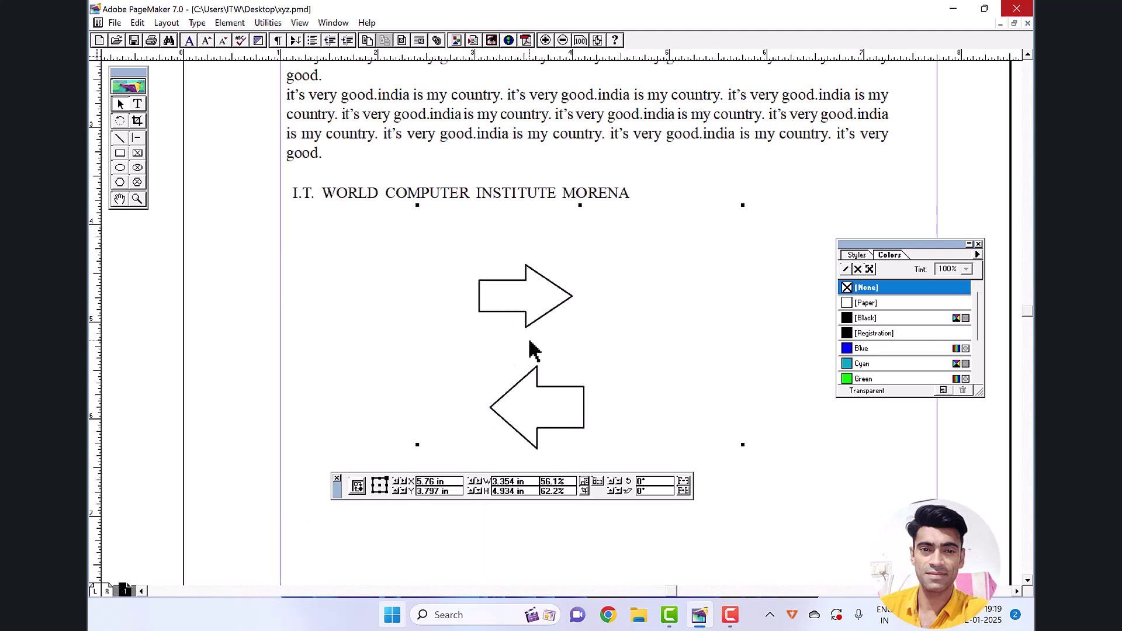
Open the embedded arrows picture in Paint, scribble freehand black lines across the arrows, and close Paint to update the publication
{"action": "double_click", "coordinate": [530, 344]}
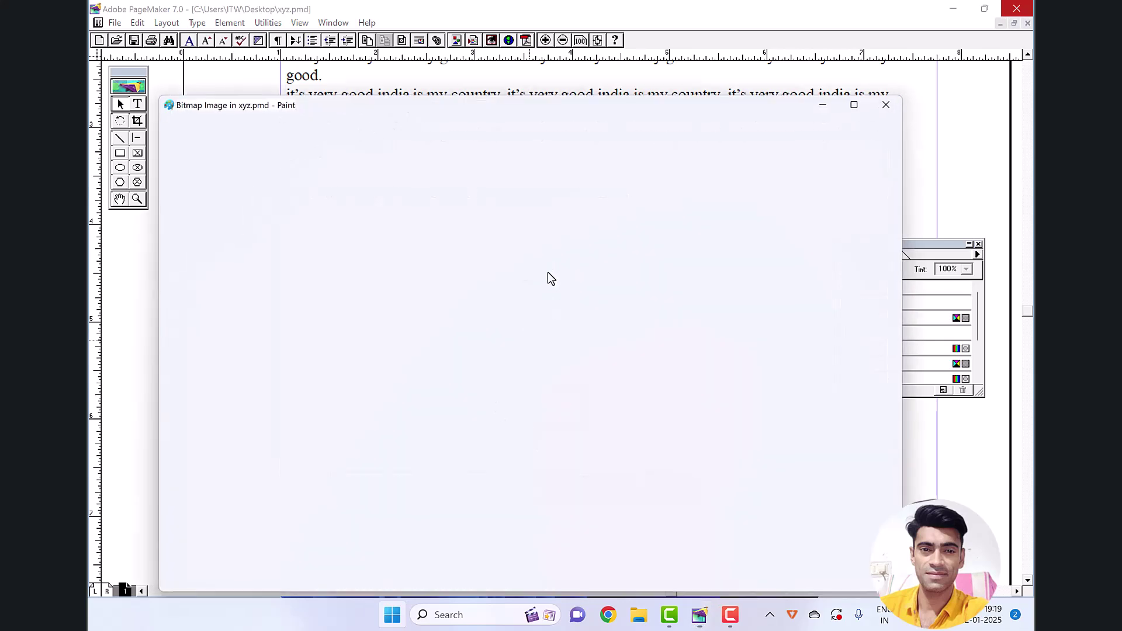
{"action": "mouse_move", "coordinate": [562, 297]}
{"action": "left_mouse_down"}
{"action": "mouse_move", "coordinate": [463, 326]}
{"action": "mouse_move", "coordinate": [401, 404]}
{"action": "left_mouse_up"}
{"action": "mouse_move", "coordinate": [481, 390]}
{"action": "left_mouse_down"}
{"action": "mouse_move", "coordinate": [664, 350]}
{"action": "mouse_move", "coordinate": [634, 360]}
{"action": "left_mouse_up"}
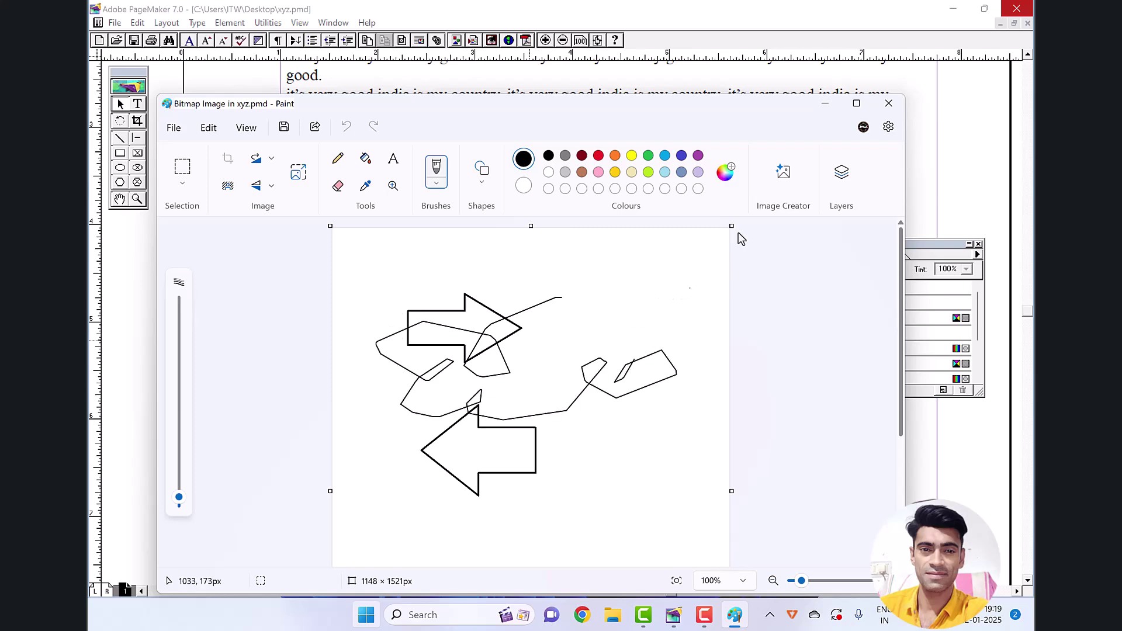
{"action": "left_click", "coordinate": [887, 107]}
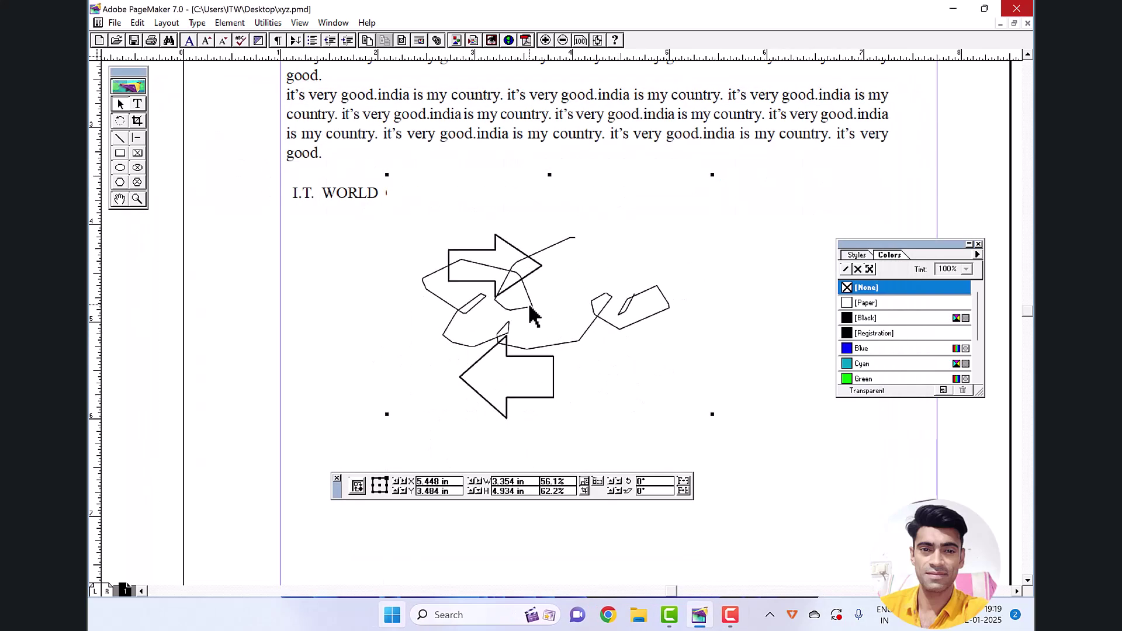
Move the scribbled arrows picture up over the paragraph text, then delete it from the page
{"action": "mouse_move", "coordinate": [530, 318]}
{"action": "left_mouse_down"}
{"action": "mouse_move", "coordinate": [526, 257]}
{"action": "mouse_move", "coordinate": [542, 229]}
{"action": "left_mouse_up"}
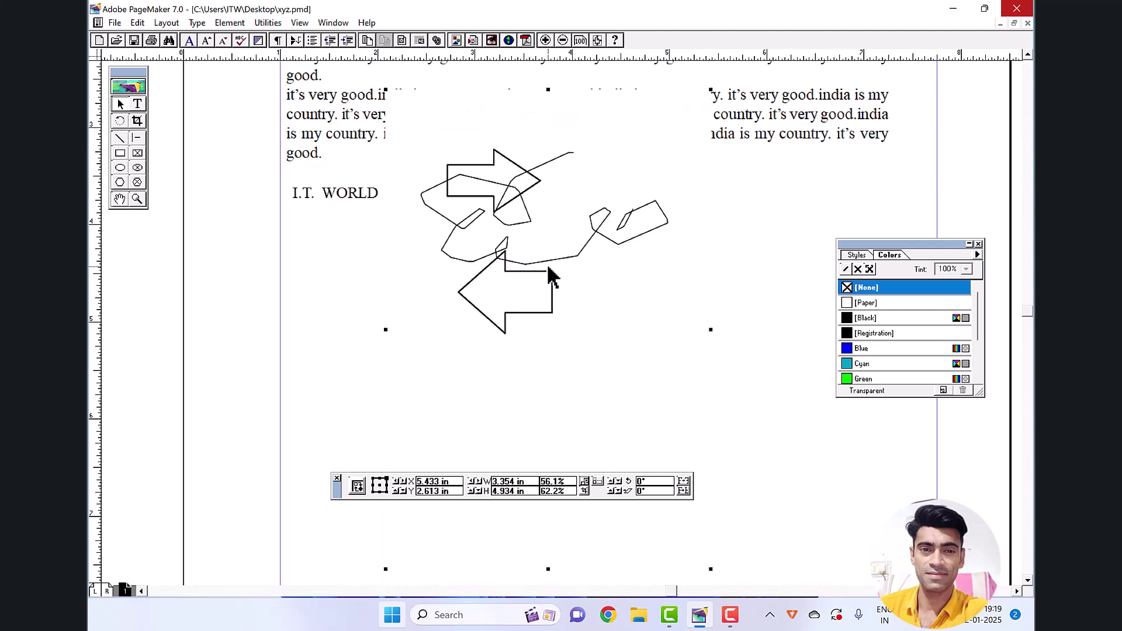
{"action": "key", "text": "Delete"}
{"action": "left_click", "coordinate": [143, 23]}
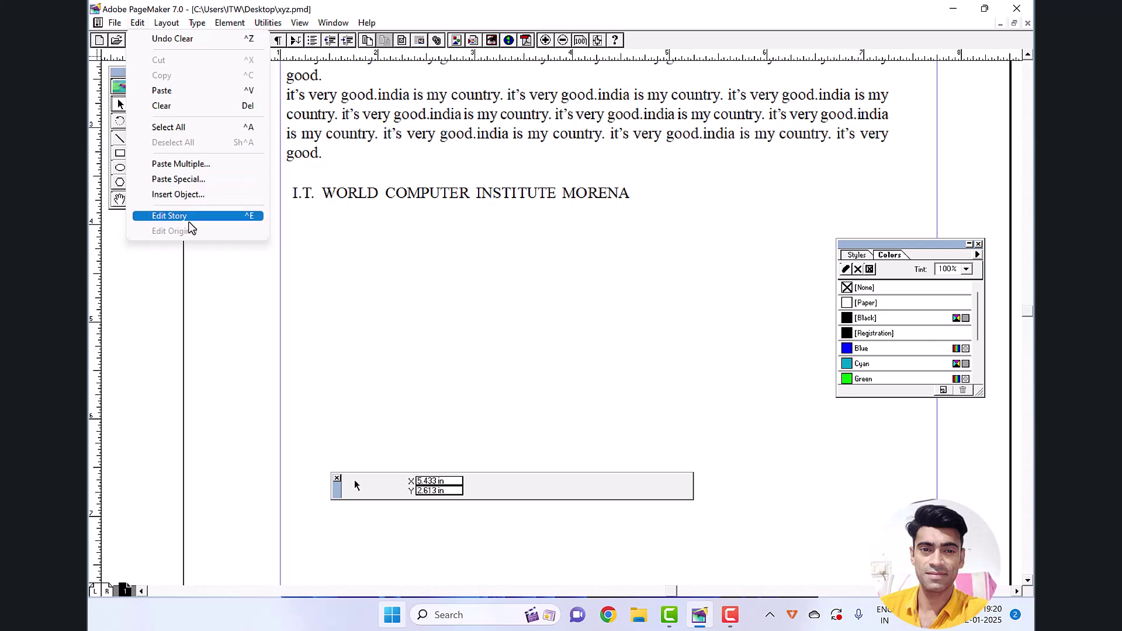
{"action": "left_click", "coordinate": [394, 261]}
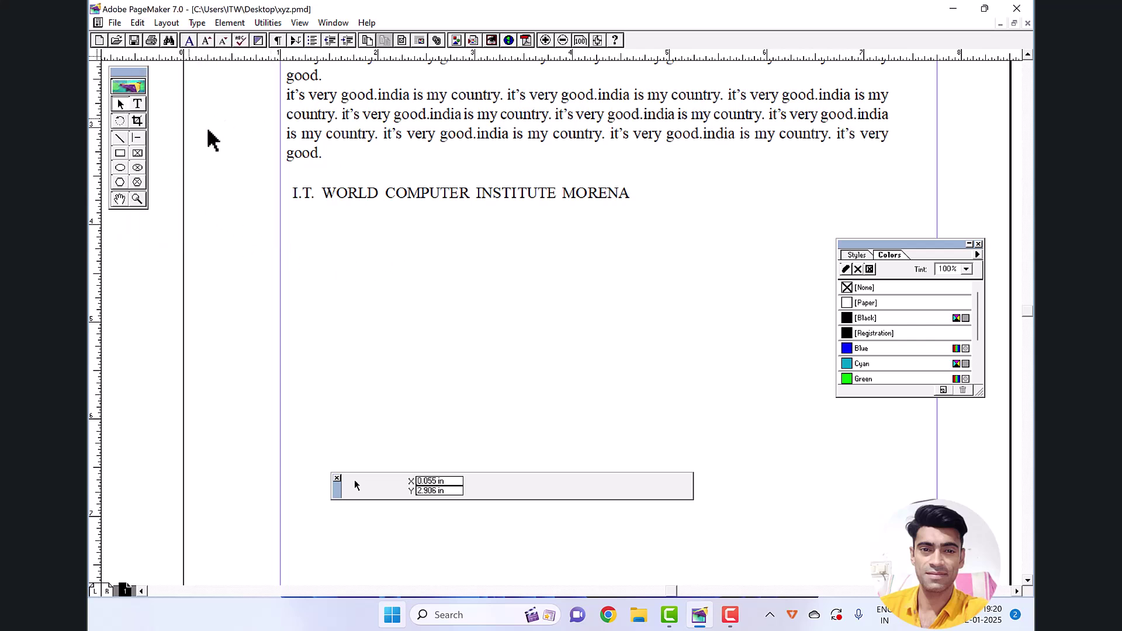
Move the India paragraph text block slightly up and to the right within the page margins
{"action": "left_click", "coordinate": [348, 118]}
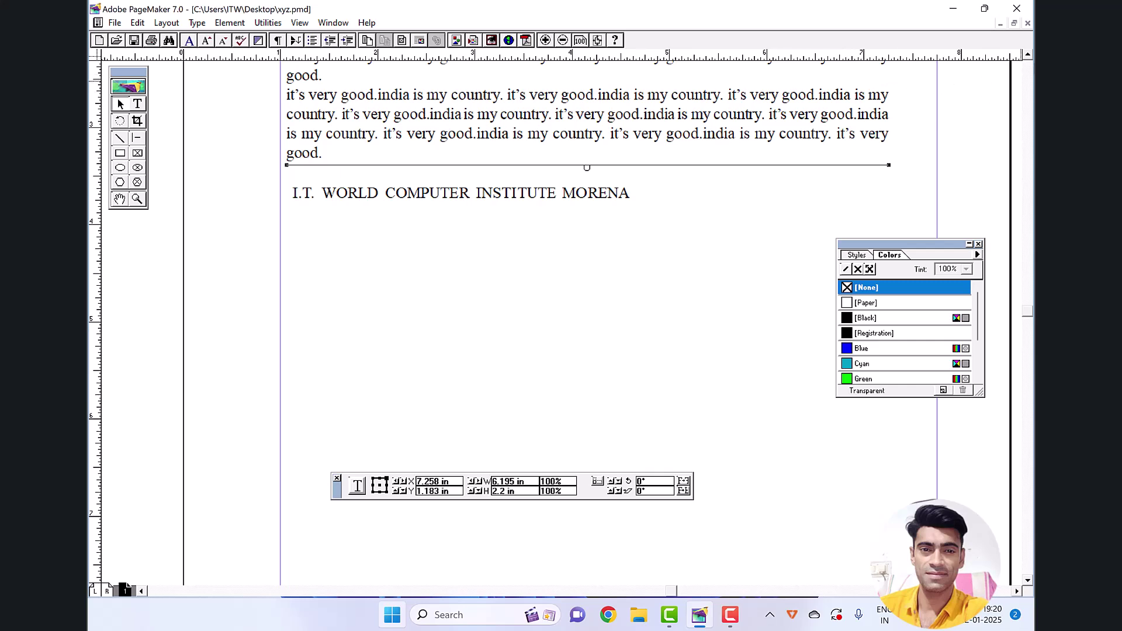
{"action": "scroll", "coordinate": [1027, 54], "scroll_direction": "up", "scroll_amount": 5}
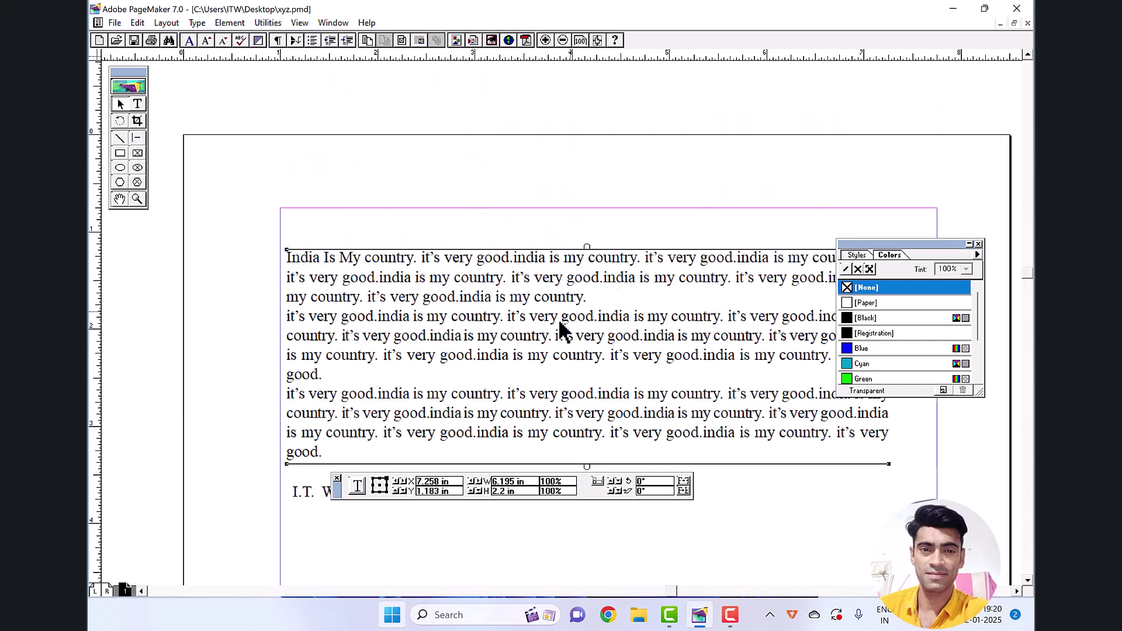
{"action": "left_click_drag", "start_coordinate": [511, 260], "coordinate": [526, 246]}
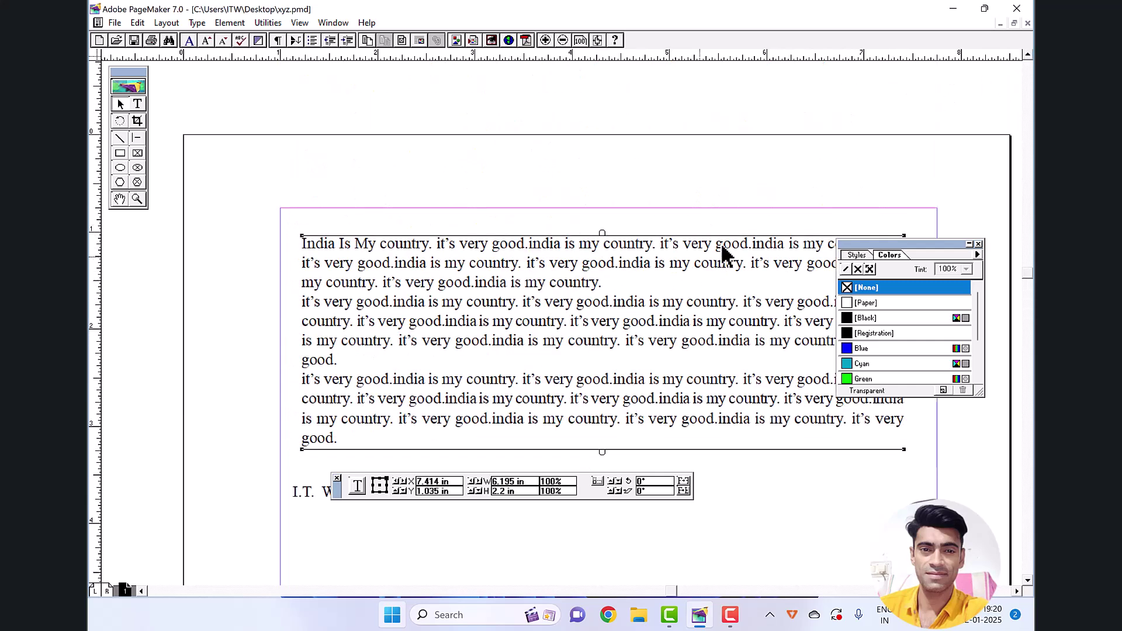
Close the Colors palette and move the Control palette below the institute name line
{"action": "left_click", "coordinate": [978, 245]}
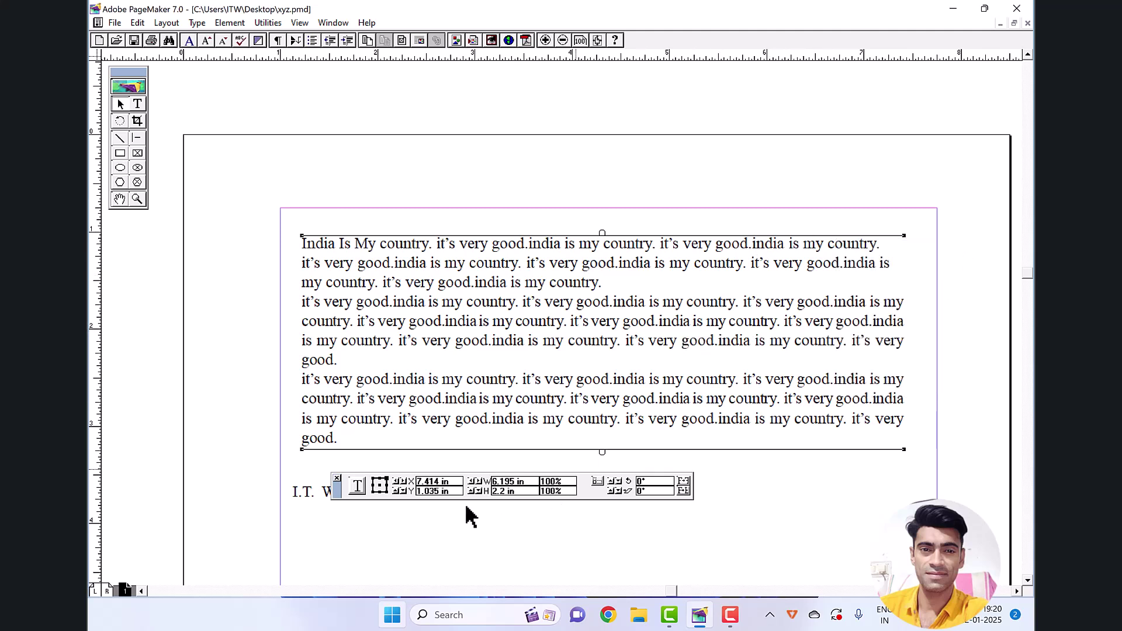
{"action": "left_click_drag", "start_coordinate": [336, 499], "coordinate": [354, 563]}
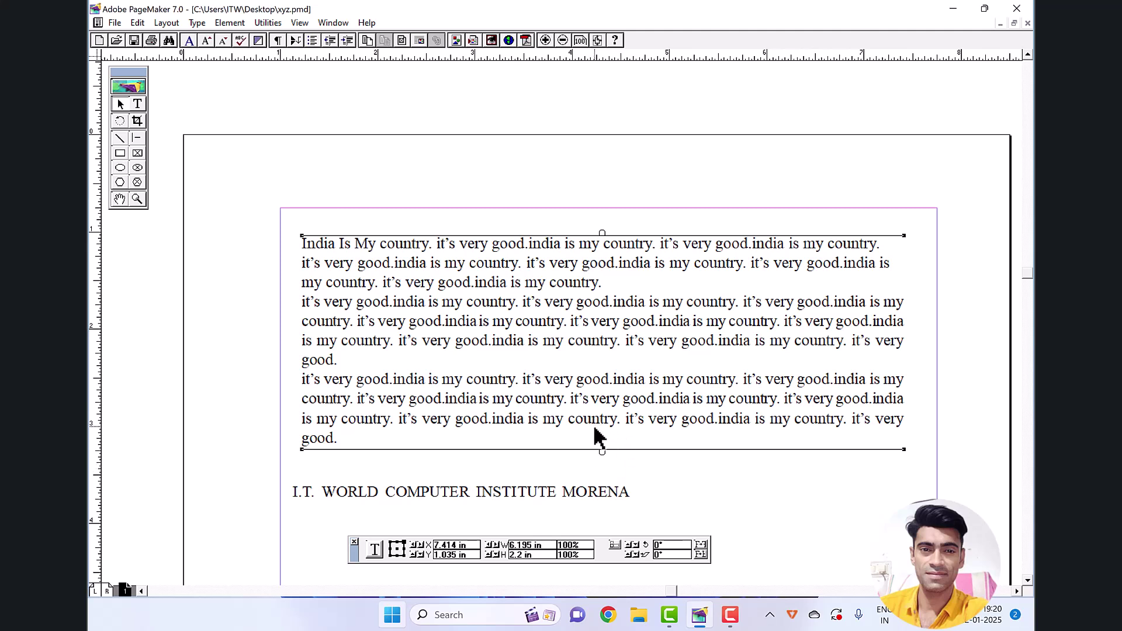
Shorten the India text block to 1 in high and flow its remaining text into a new block below it
{"action": "left_click_drag", "start_coordinate": [601, 449], "coordinate": [601, 354]}
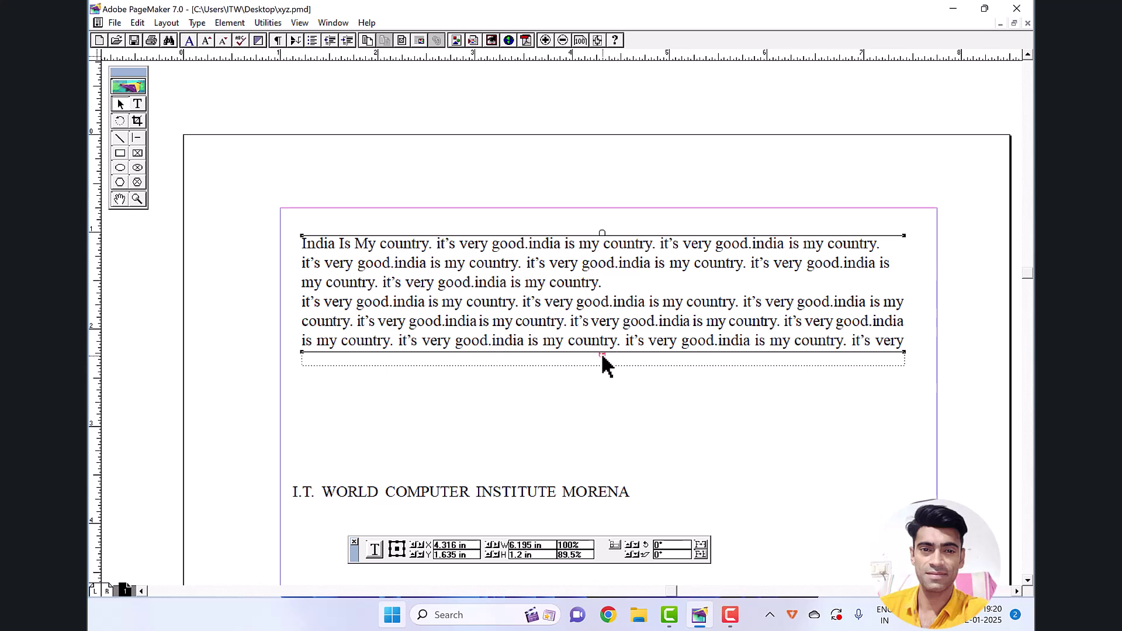
{"action": "left_click_drag", "start_coordinate": [602, 356], "coordinate": [595, 332]}
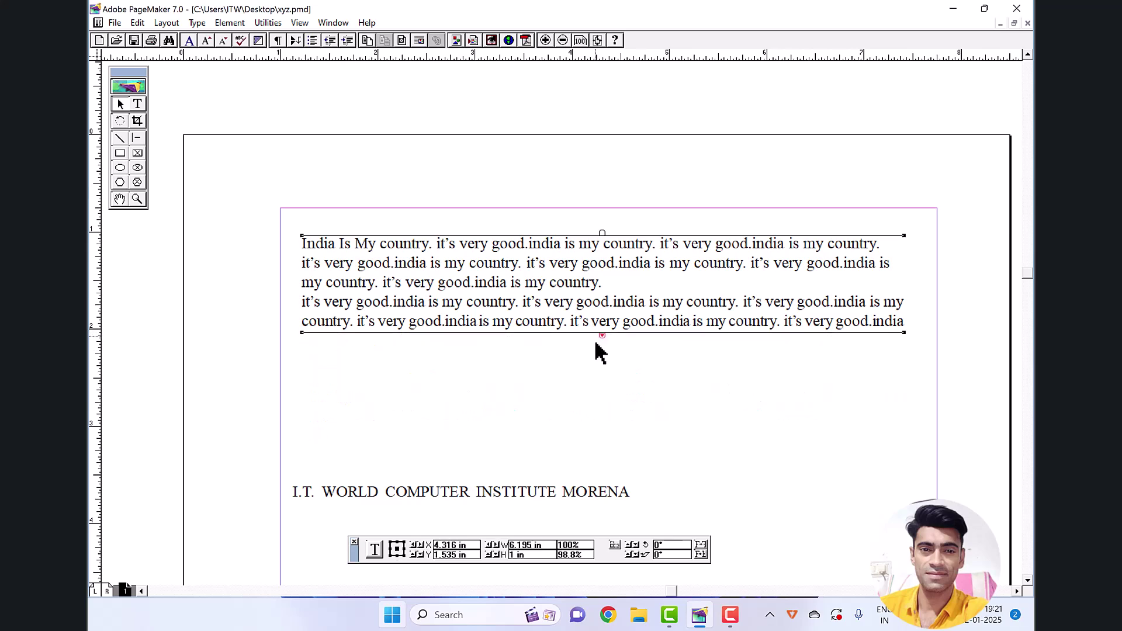
{"action": "left_click", "coordinate": [603, 335]}
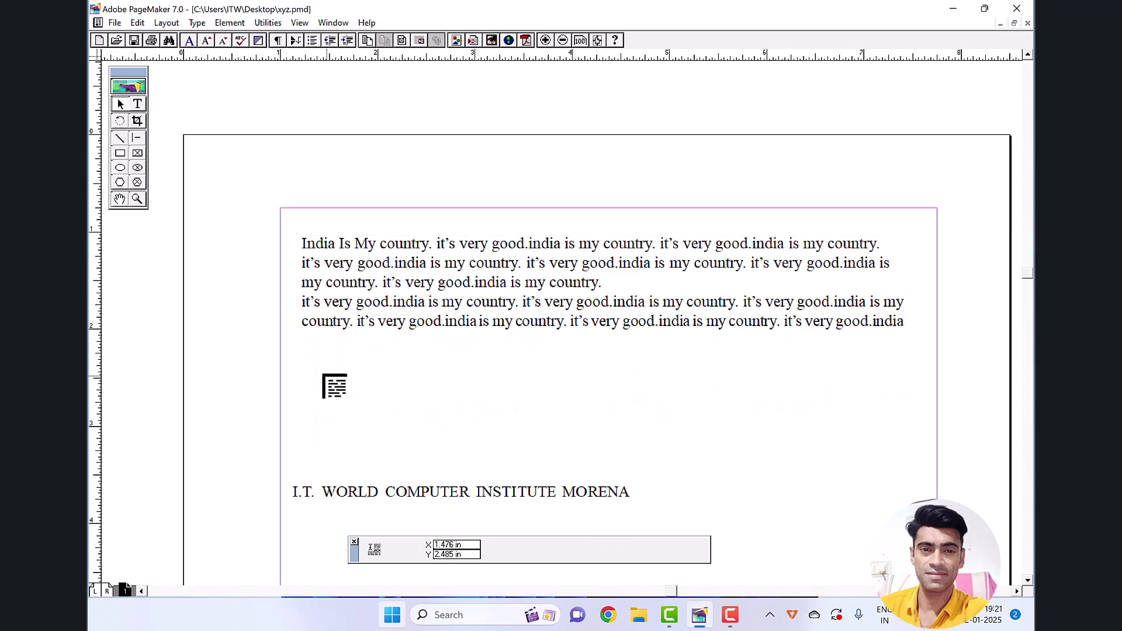
{"action": "left_click", "coordinate": [307, 349]}
Align the first text block with the upper-left margin corner and set the continuation block below it against the left margin
{"action": "left_click_drag", "start_coordinate": [431, 368], "coordinate": [441, 366]}
{"action": "left_click", "coordinate": [449, 326]}
{"action": "left_click_drag", "start_coordinate": [450, 303], "coordinate": [428, 275]}
{"action": "left_click", "coordinate": [446, 383]}
{"action": "left_click_drag", "start_coordinate": [446, 382], "coordinate": [436, 365]}
Select the two threaded text blocks in turn and move the continuation block down to about Y 2.59 in
{"action": "left_click", "coordinate": [491, 284]}
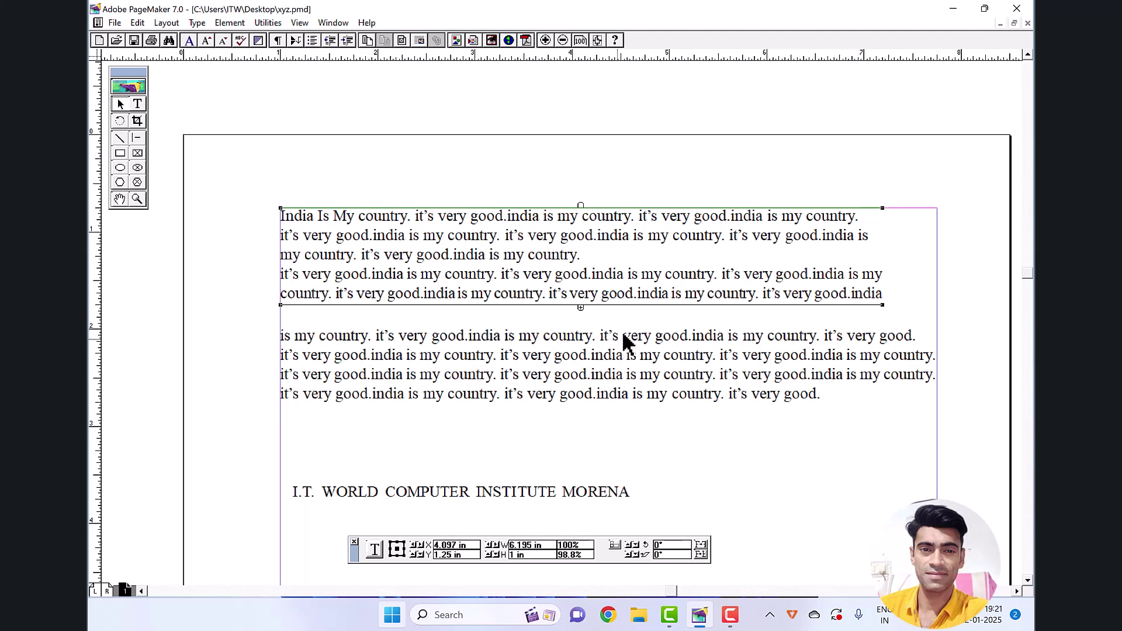
{"action": "left_click", "coordinate": [602, 357]}
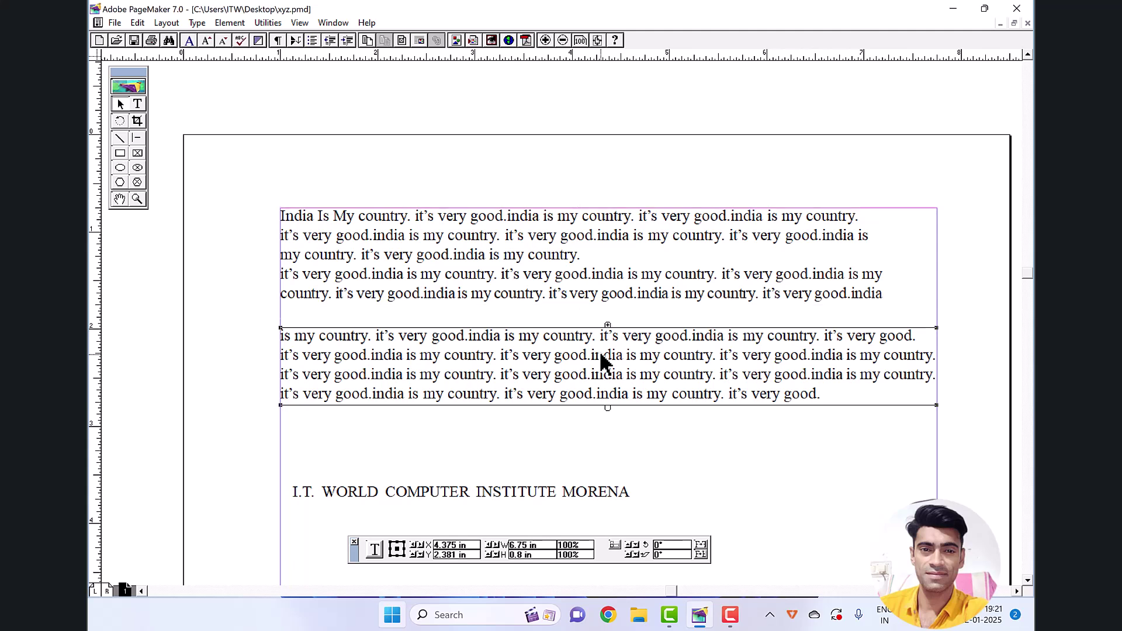
{"action": "left_click", "coordinate": [601, 283]}
{"action": "left_click", "coordinate": [608, 358]}
{"action": "left_click_drag", "start_coordinate": [624, 331], "coordinate": [608, 355]}
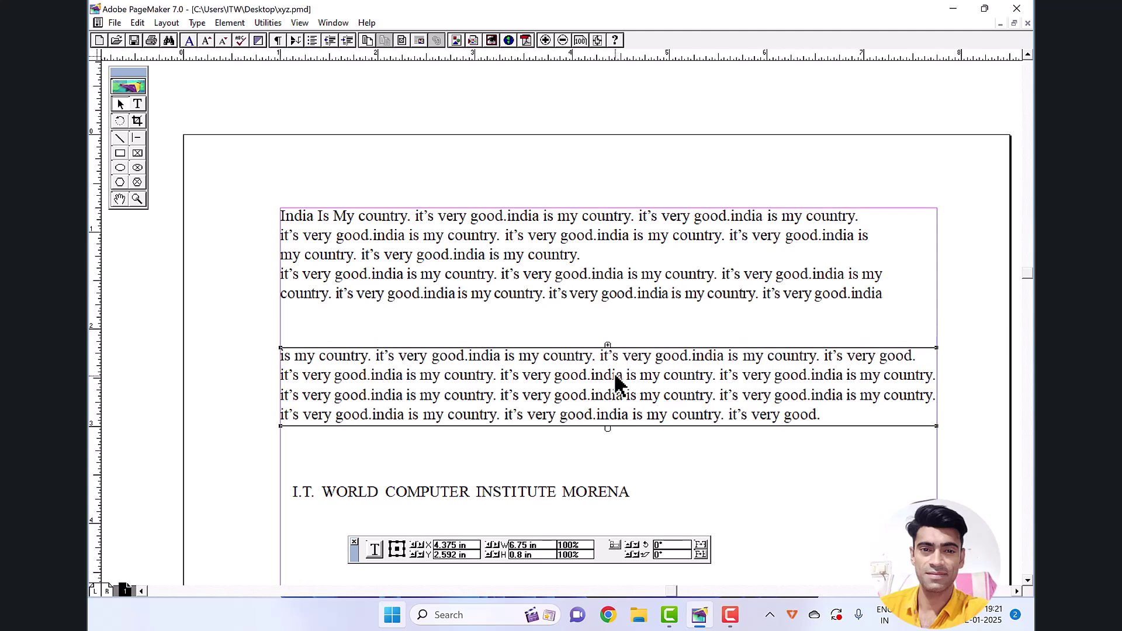
Check the first block's threading handle, then move the continuation block to about X 4.32 in, Y 2.47 in
{"action": "left_click", "coordinate": [610, 286]}
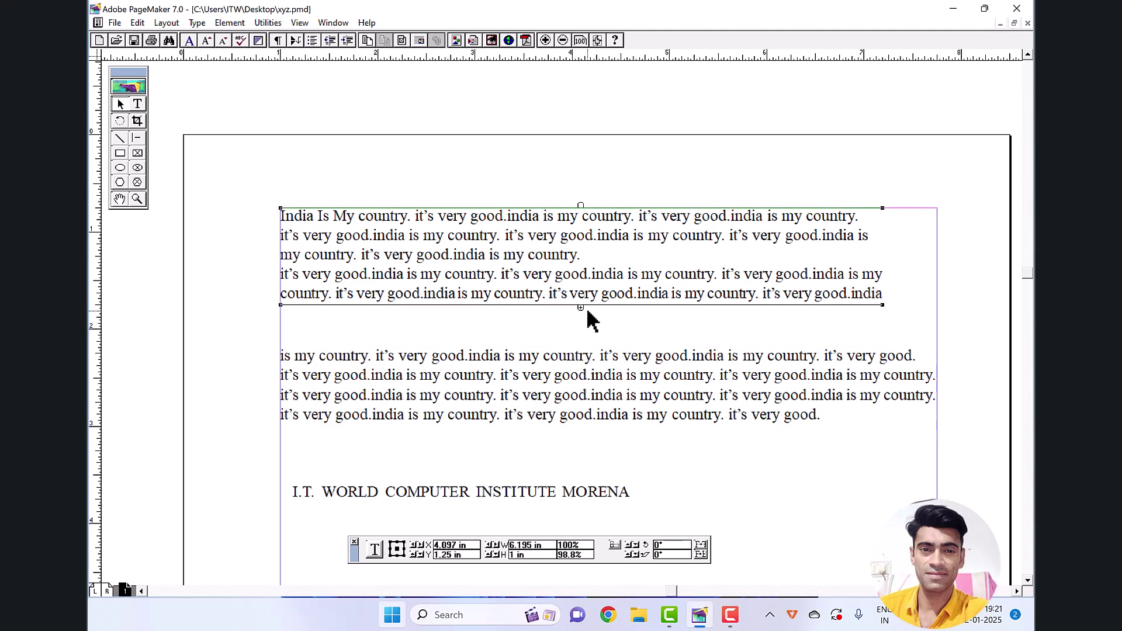
{"action": "left_click", "coordinate": [612, 376]}
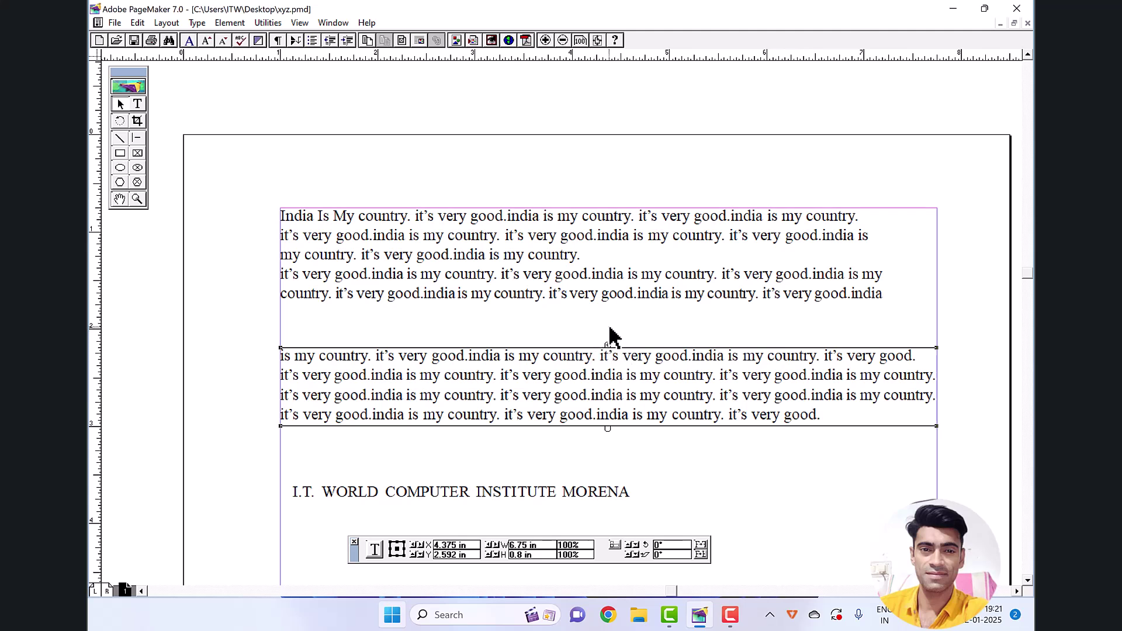
{"action": "left_click_drag", "start_coordinate": [622, 376], "coordinate": [616, 364]}
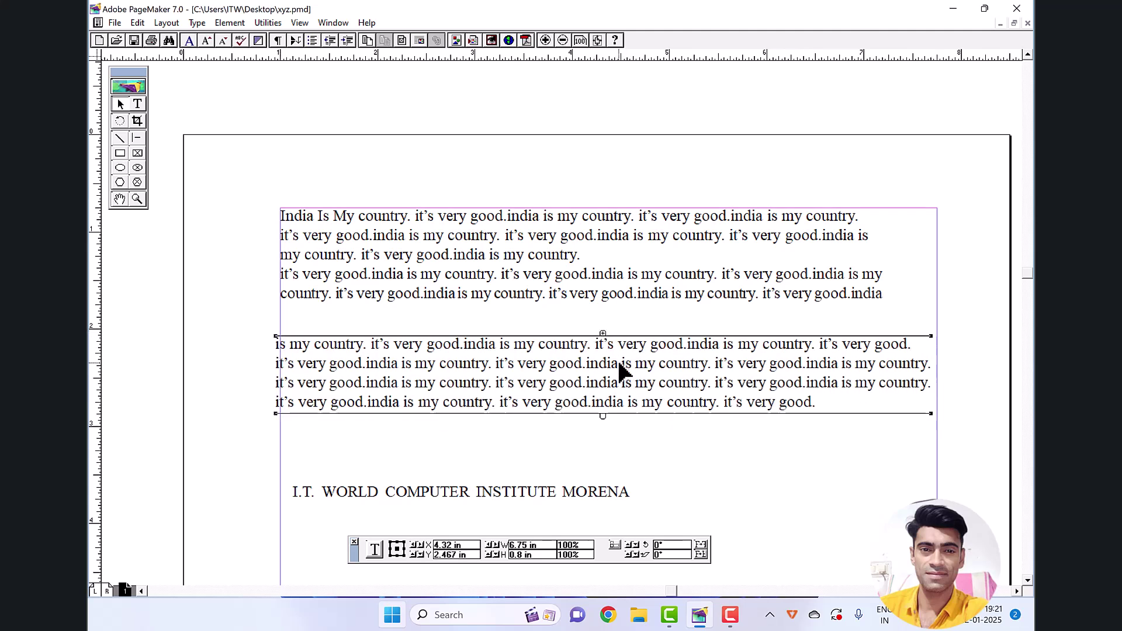
Extend the first text block down to 2.2 in high so it takes back all of the threaded text
{"action": "left_click", "coordinate": [623, 295]}
{"action": "left_click", "coordinate": [625, 363]}
{"action": "left_click", "coordinate": [607, 306]}
{"action": "left_click_drag", "start_coordinate": [583, 311], "coordinate": [580, 422]}
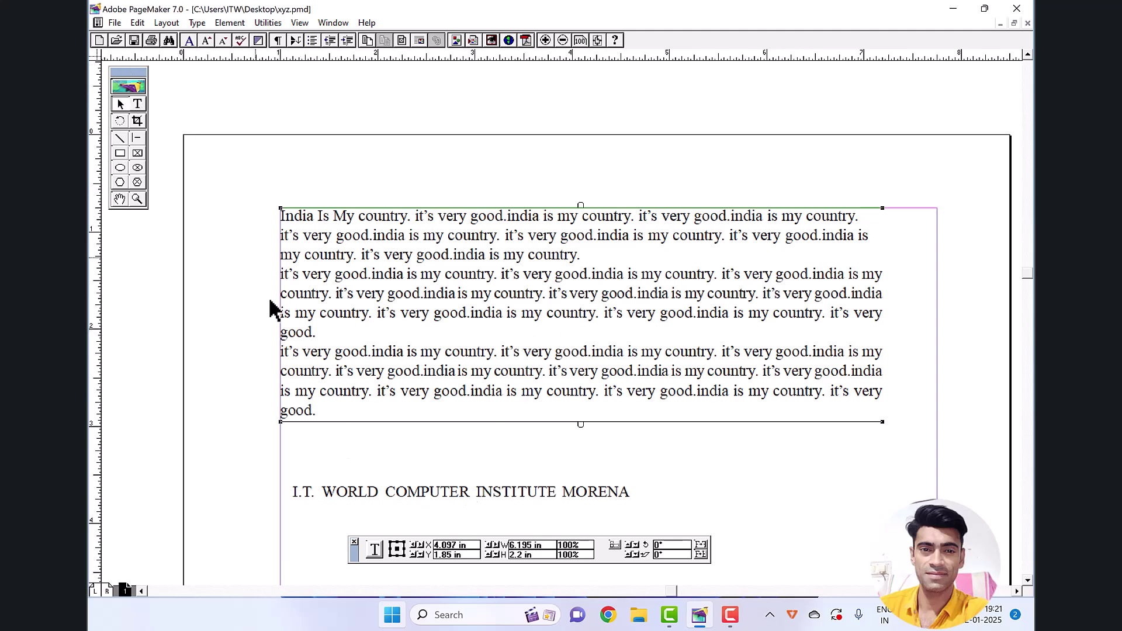
{"action": "left_click", "coordinate": [121, 154]}
{"action": "left_click_drag", "start_coordinate": [397, 163], "coordinate": [759, 279]}
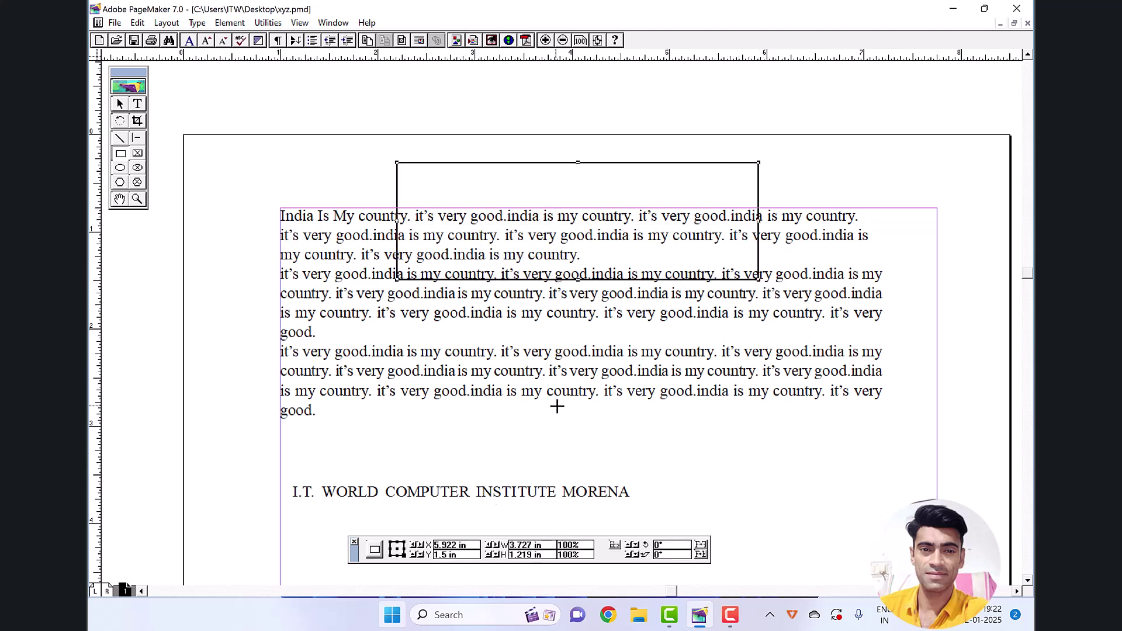
{"action": "key", "text": "Delete"}
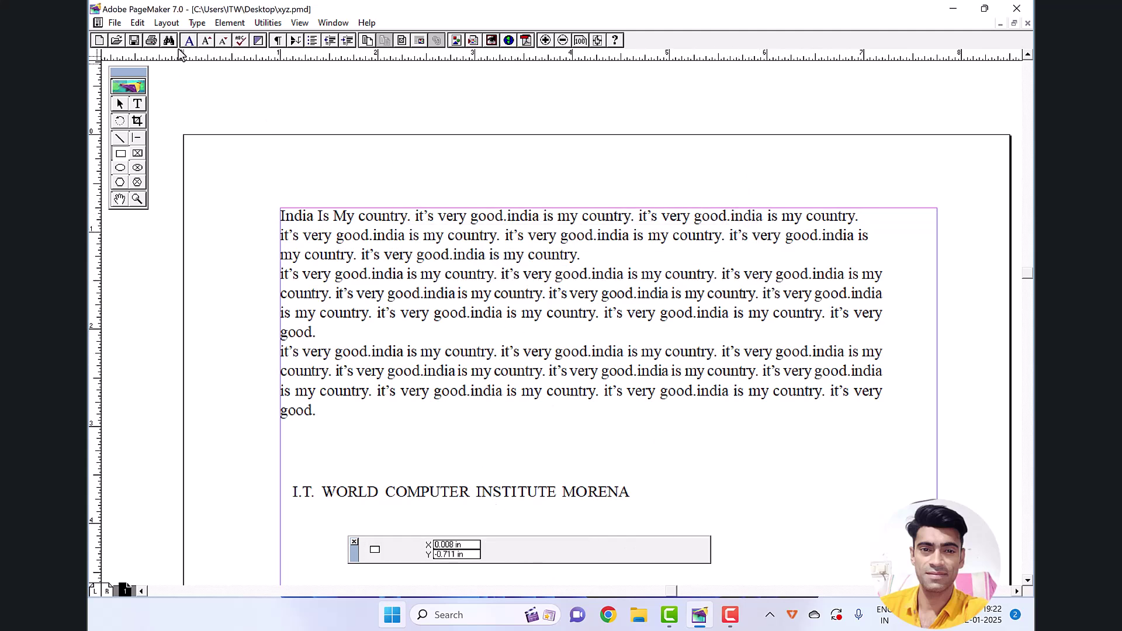
Place the image 3 from the Desktop as an independent graphic about 1.82 × 1.05 in, just below the paragraph text
{"action": "left_click", "coordinate": [115, 23]}
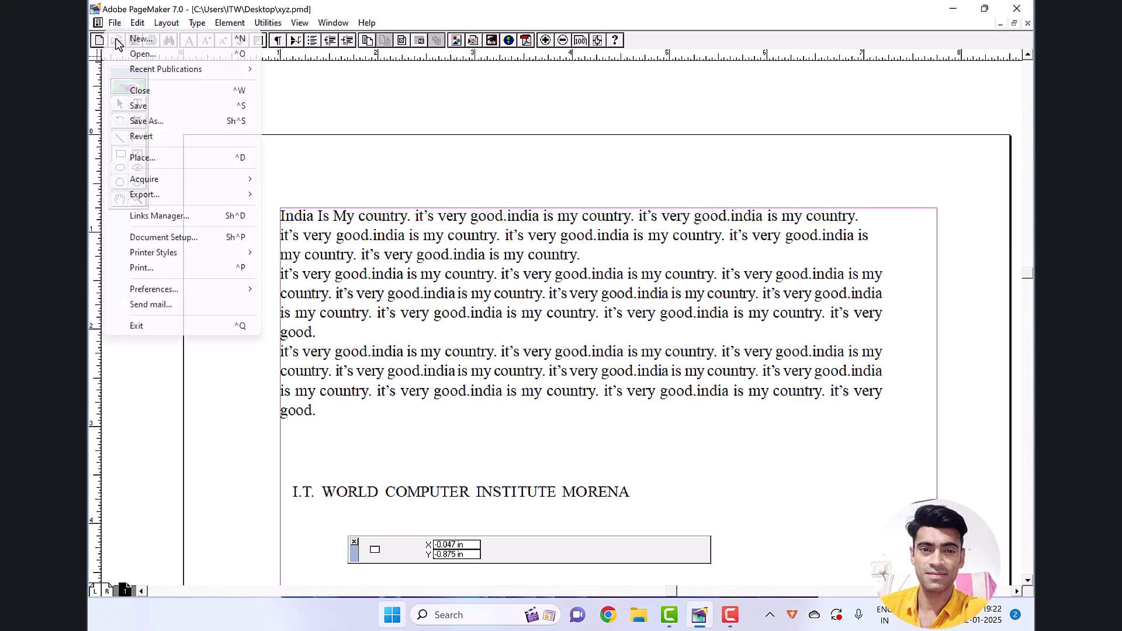
{"action": "left_click", "coordinate": [142, 158]}
{"action": "left_click", "coordinate": [205, 123]}
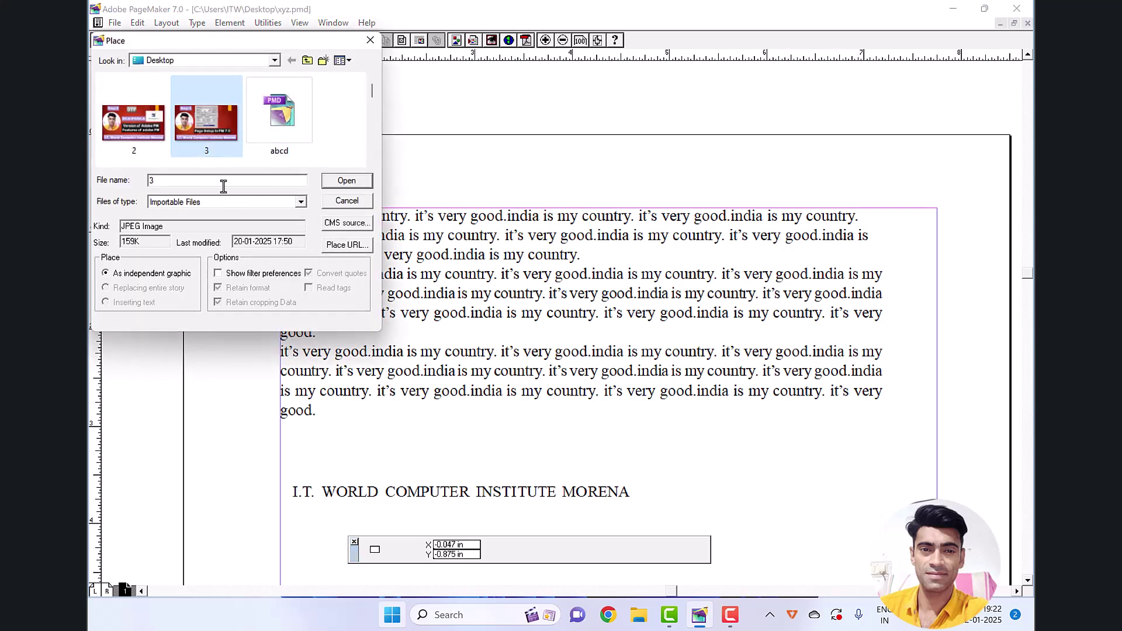
{"action": "left_click", "coordinate": [341, 183]}
{"action": "left_click_drag", "start_coordinate": [430, 416], "coordinate": [606, 518]}
{"action": "left_click_drag", "start_coordinate": [553, 477], "coordinate": [608, 473]}
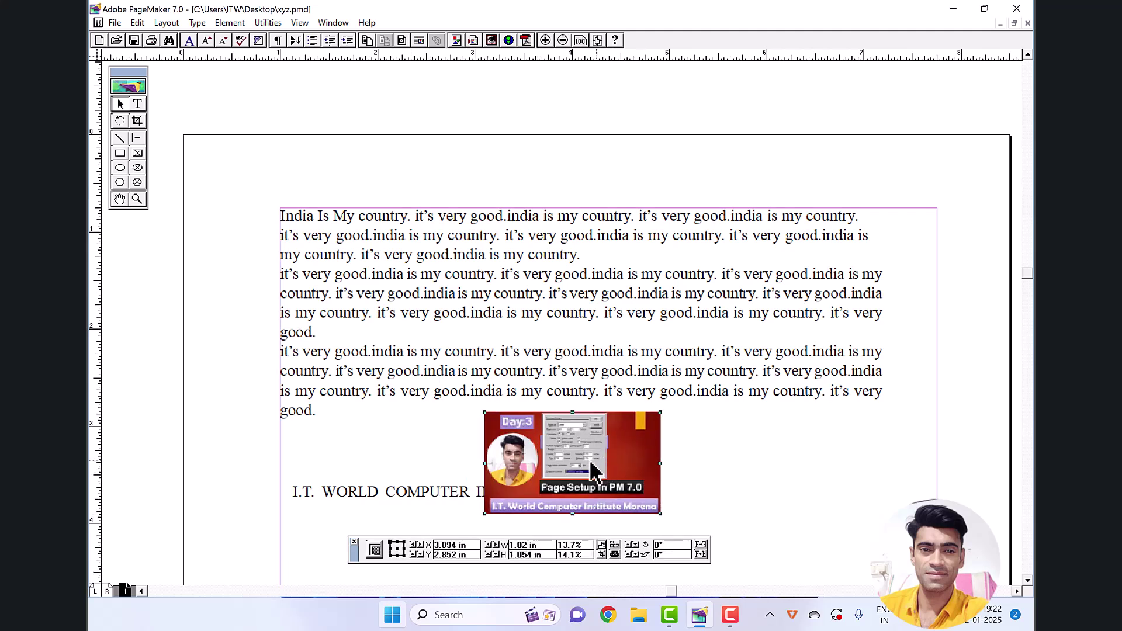
Open the paragraph text block above the image in the story editor
{"action": "left_click", "coordinate": [449, 412]}
{"action": "left_click", "coordinate": [137, 23]}
{"action": "left_click", "coordinate": [187, 216]}
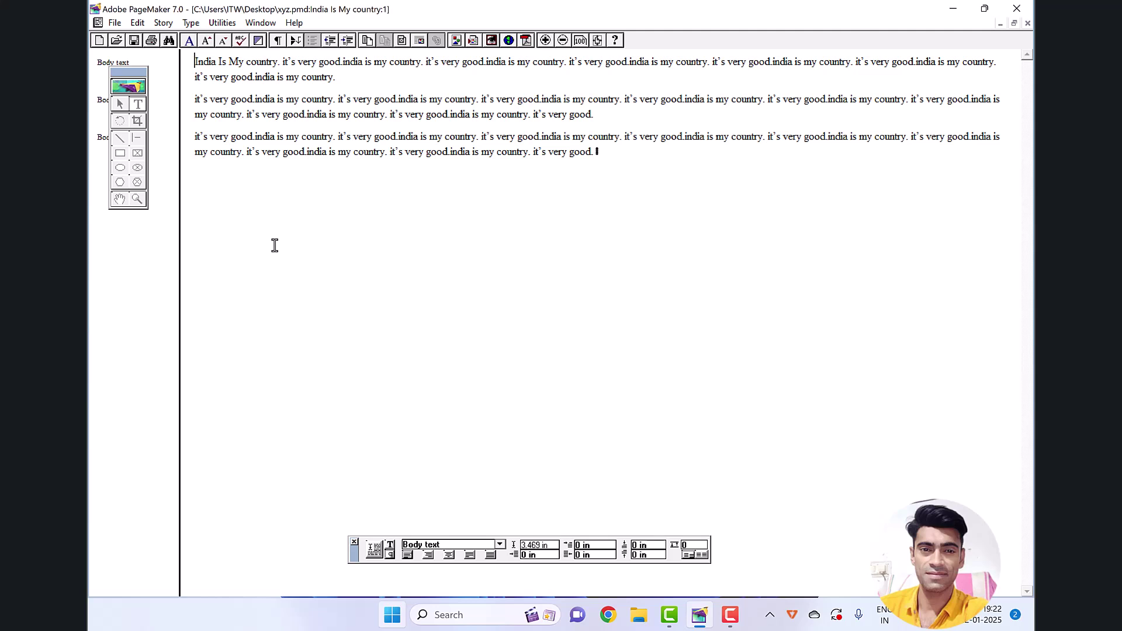
Replace the first "very good" in the second line of the second paragraph with "AWESOME"
{"action": "left_click", "coordinate": [282, 115]}
{"action": "key", "text": "shift+Right"}
{"action": "key", "text": "shift+Right"}
{"action": "key", "text": "shift+Right"}
{"action": "key", "text": "shift+Right"}
{"action": "key", "text": "shift+Right"}
{"action": "key", "text": "shift+Right"}
{"action": "key", "text": "shift+Right"}
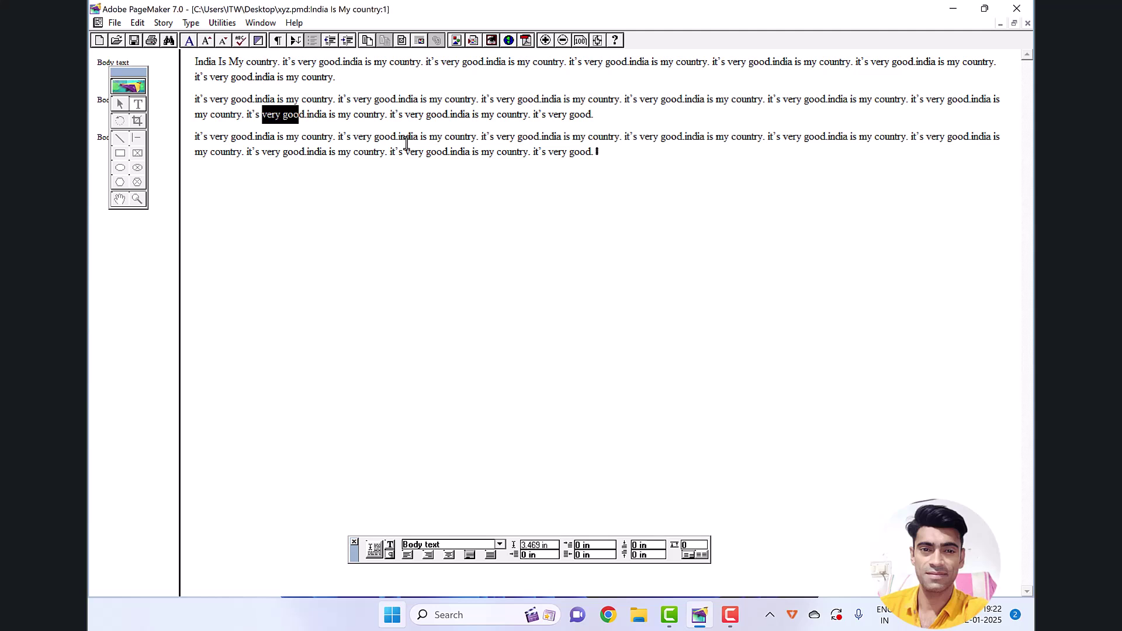
{"action": "key", "text": "Delete"}
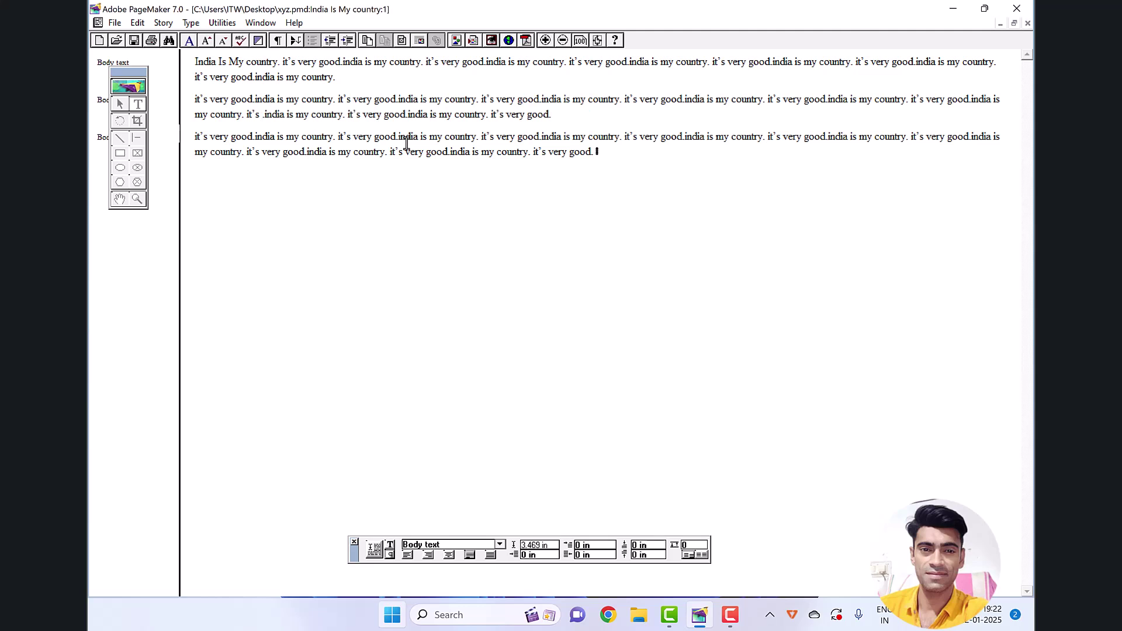
{"action": "type", "text": "AWESOME"}
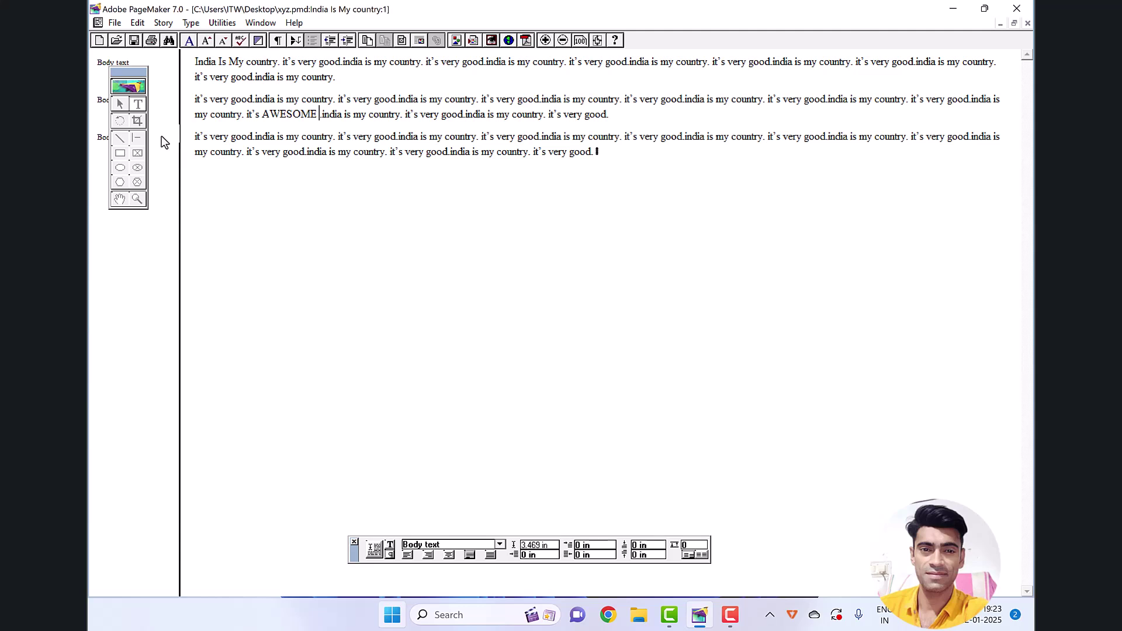
Leave the story editor and return to the page layout with Edit Layout
{"action": "left_click", "coordinate": [137, 23]}
{"action": "key", "text": "Escape"}
{"action": "left_click", "coordinate": [217, 23]}
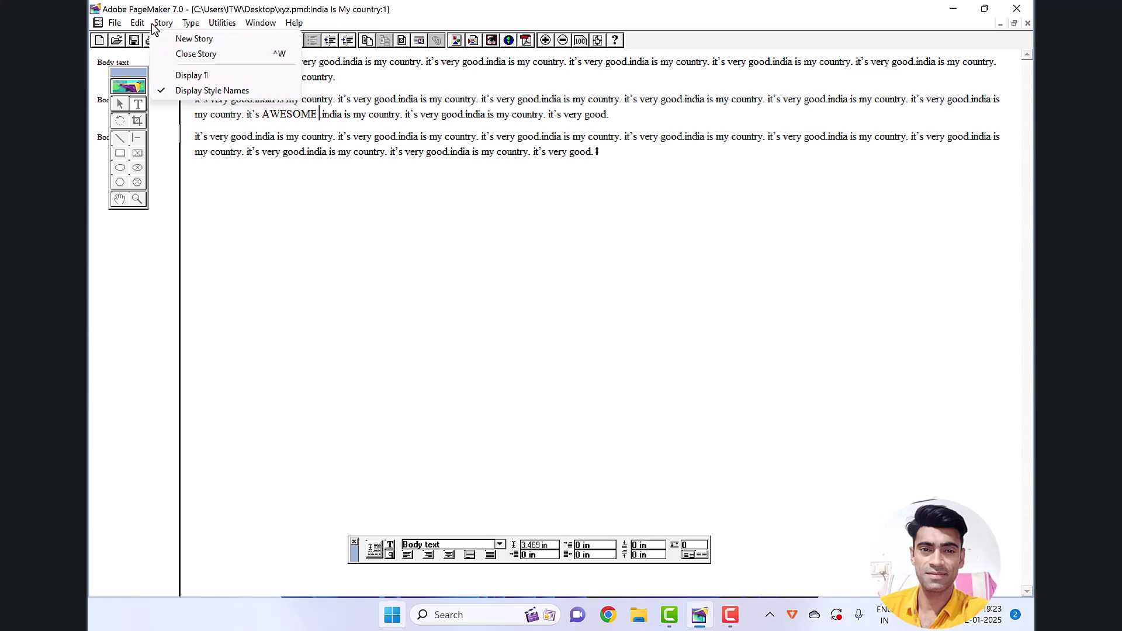
{"action": "mouse_move", "coordinate": [133, 29]}
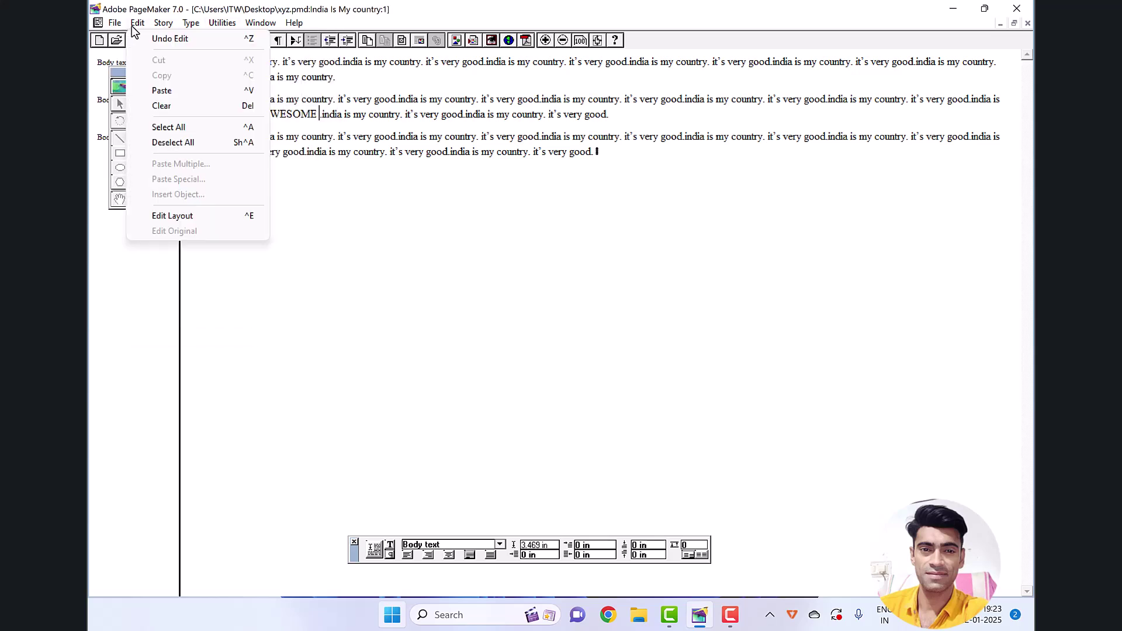
{"action": "left_click", "coordinate": [173, 215]}
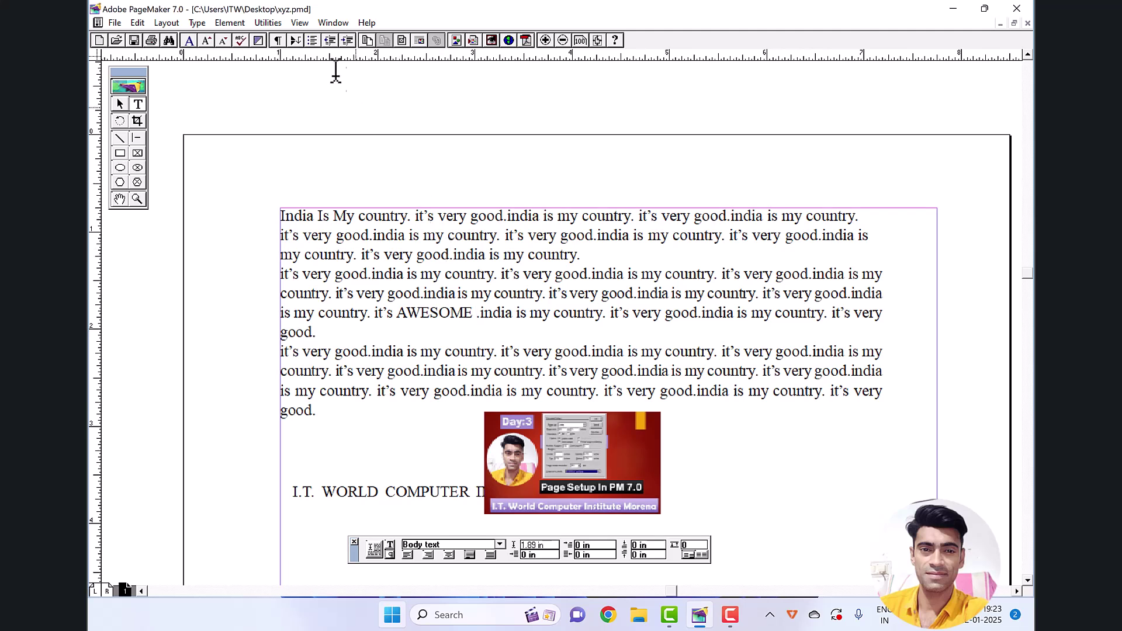
Compare the availability of Find, Change and Spelling in the layout and in the story editor, ending back in the layout
{"action": "left_click", "coordinate": [270, 23]}
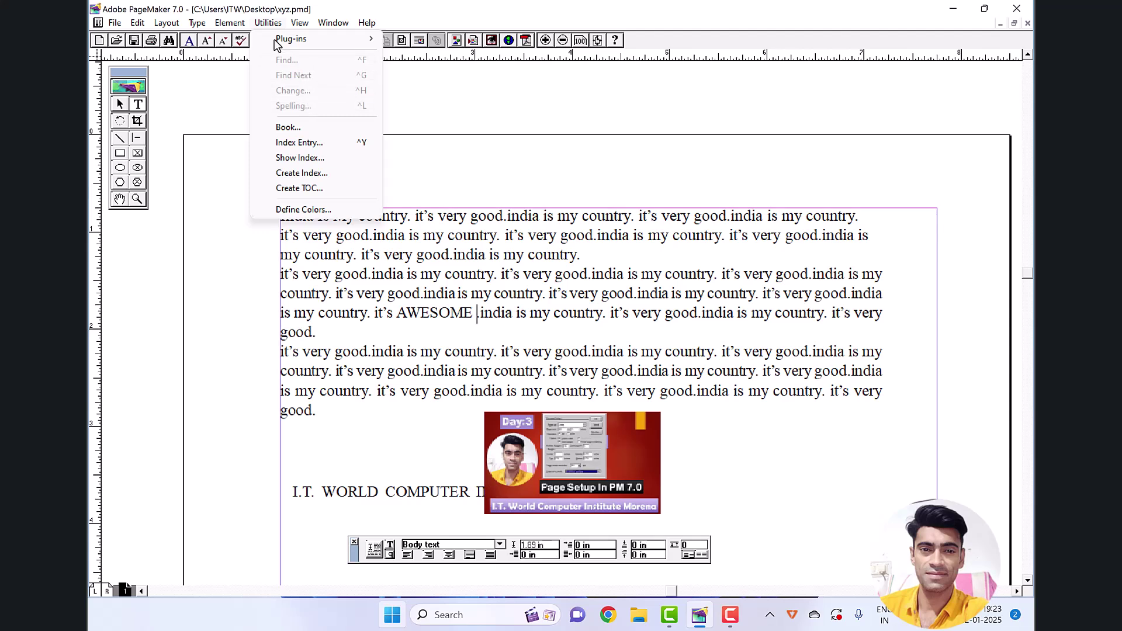
{"action": "mouse_move", "coordinate": [230, 22]}
{"action": "mouse_move", "coordinate": [137, 23]}
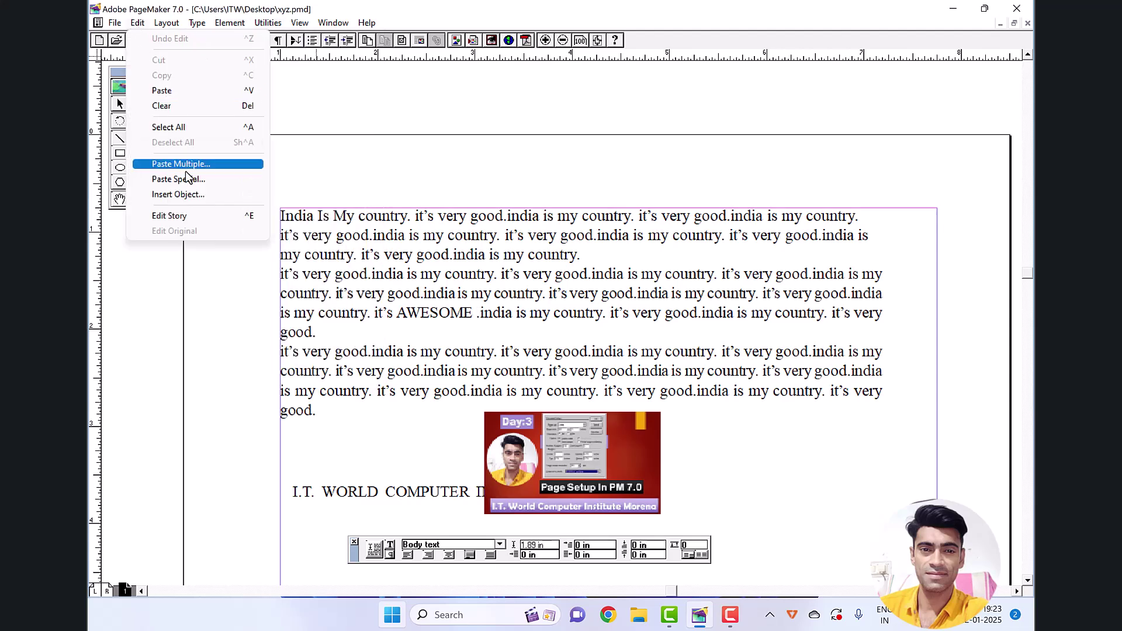
{"action": "left_click", "coordinate": [193, 215]}
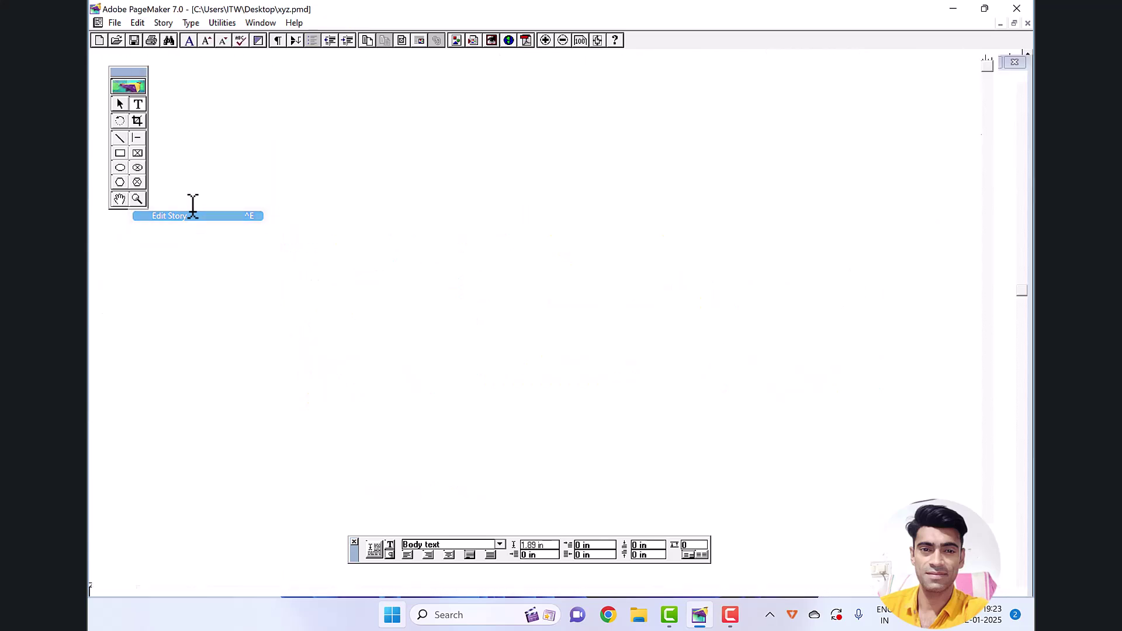
{"action": "left_click", "coordinate": [223, 23]}
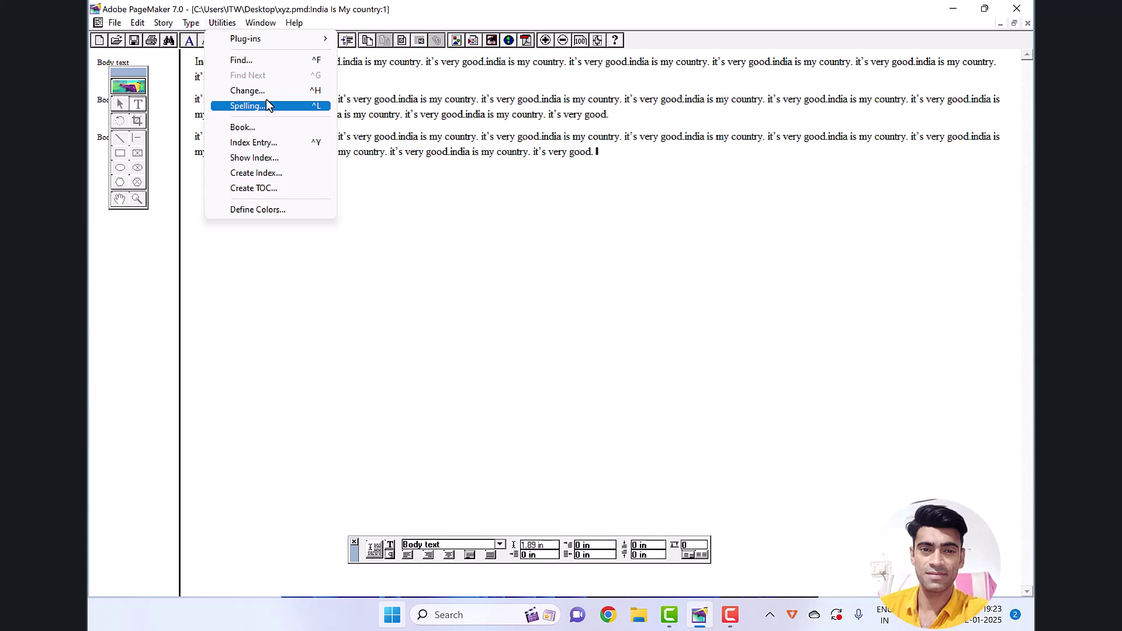
{"action": "left_click", "coordinate": [136, 24]}
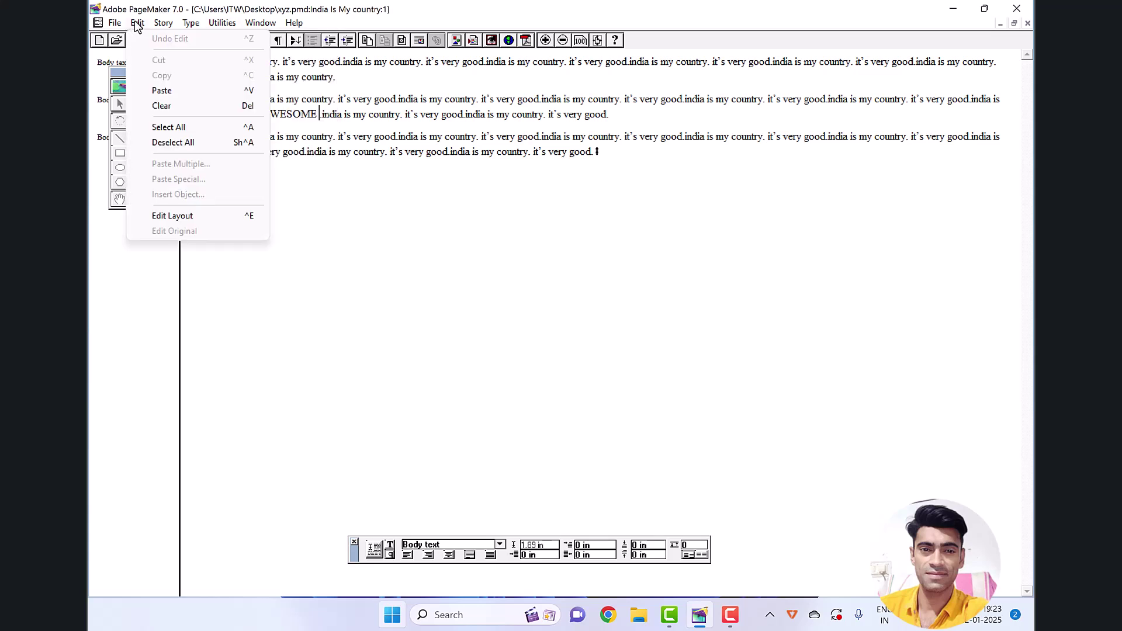
{"action": "left_click", "coordinate": [189, 215]}
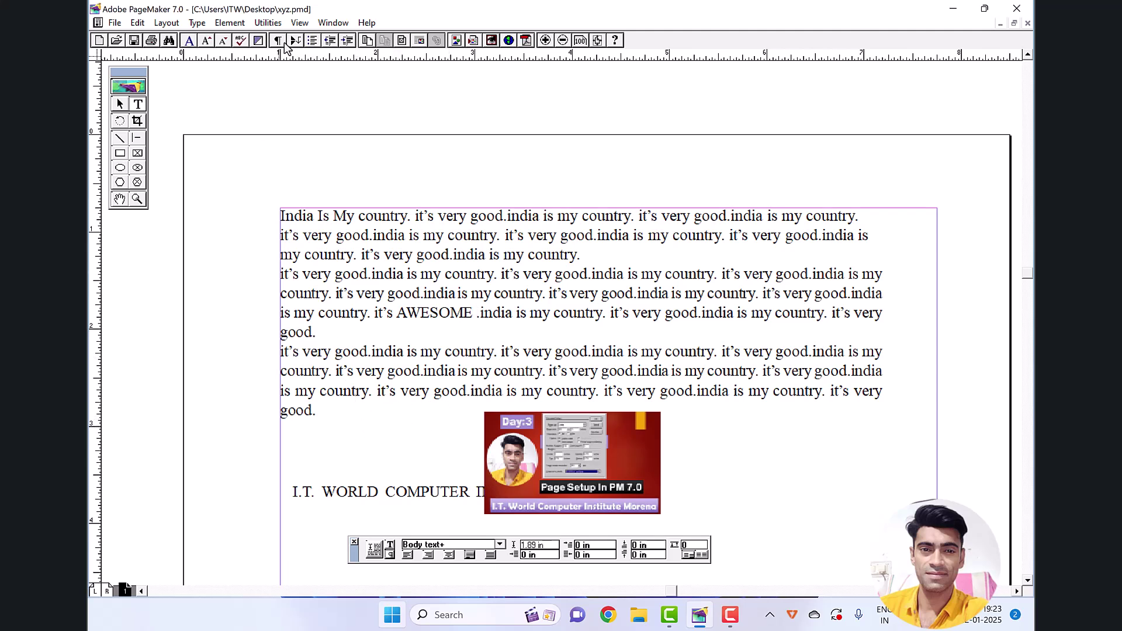
Switch to the Pointer tool and check the Edit Story command with nothing selected, without running it
{"action": "left_click", "coordinate": [120, 104]}
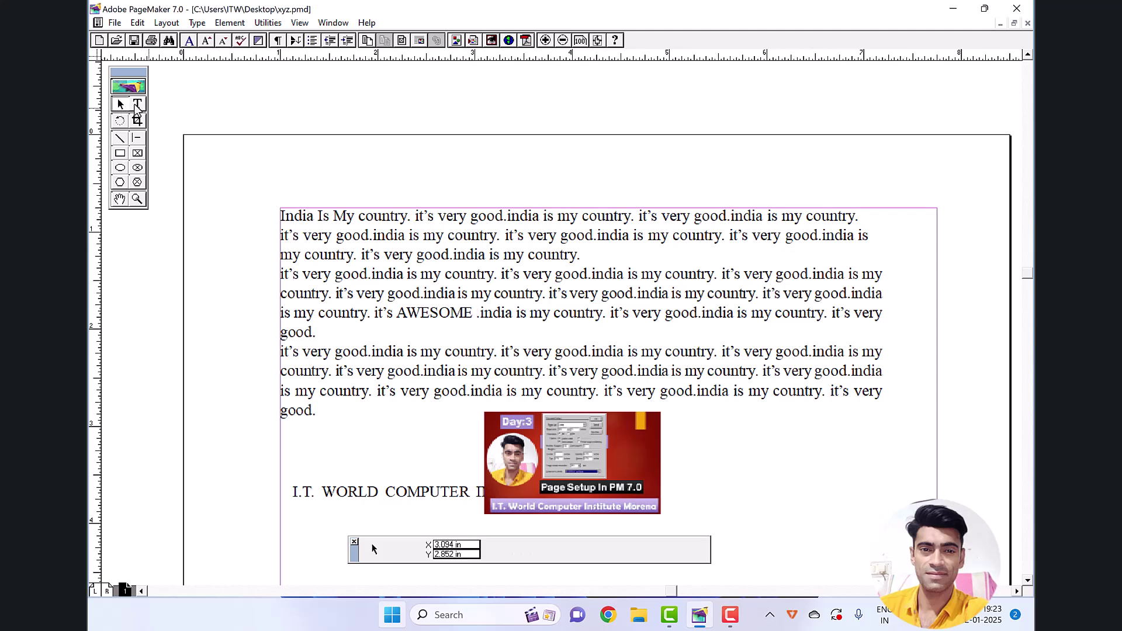
{"action": "left_click", "coordinate": [138, 24]}
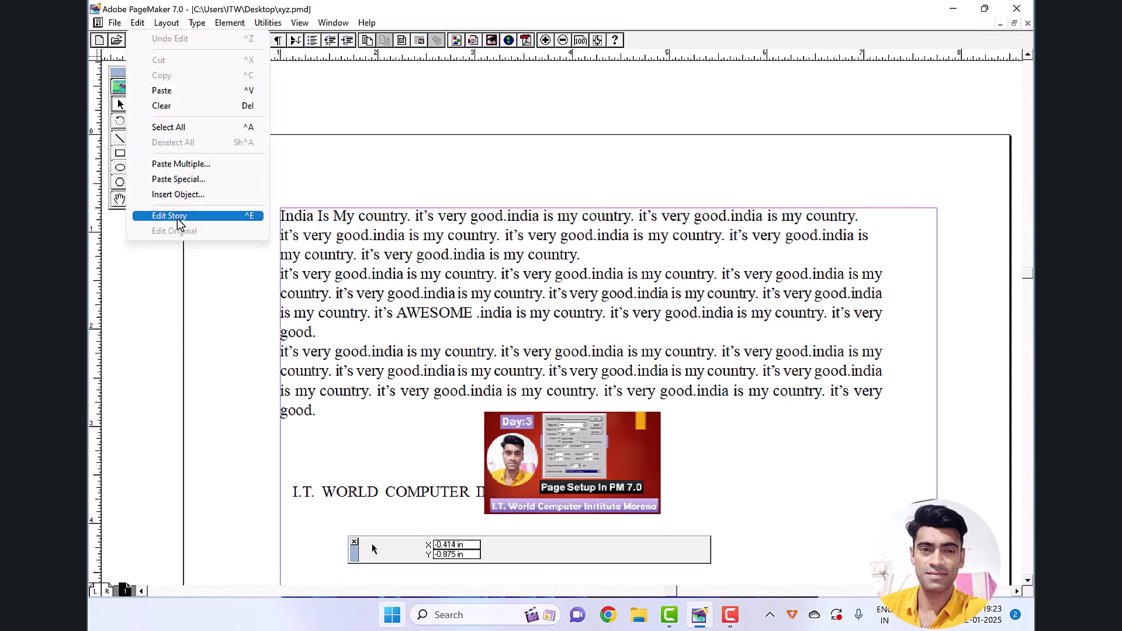
{"action": "left_click", "coordinate": [374, 173]}
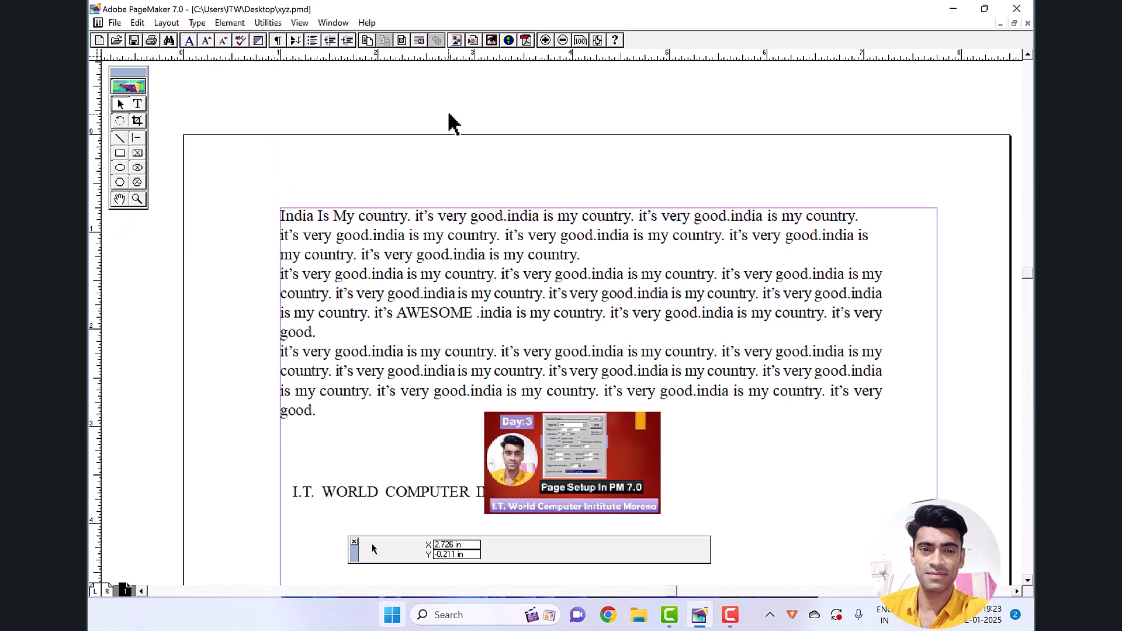